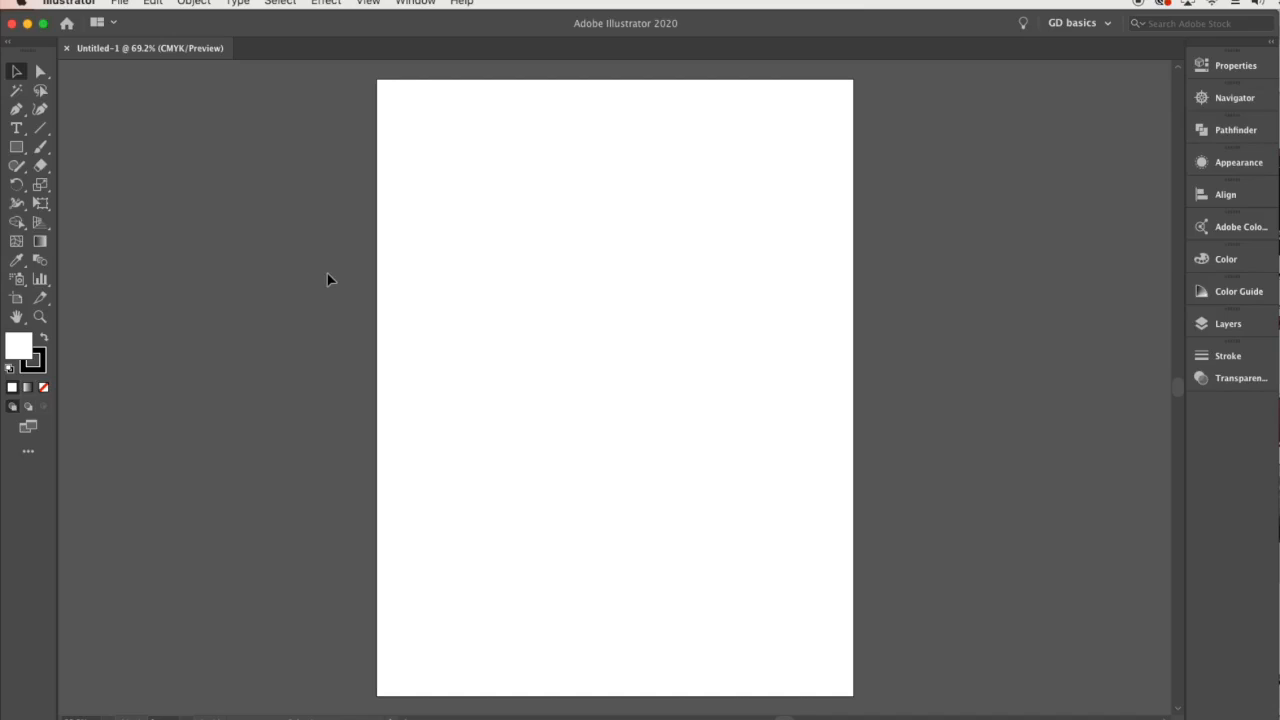
Save the blank document to the Desktop as 3D Shapes.ai in Illustrator 2020 format with the default options.
left_click(126, 6)
left_click(160, 130)
key("BackSpace")
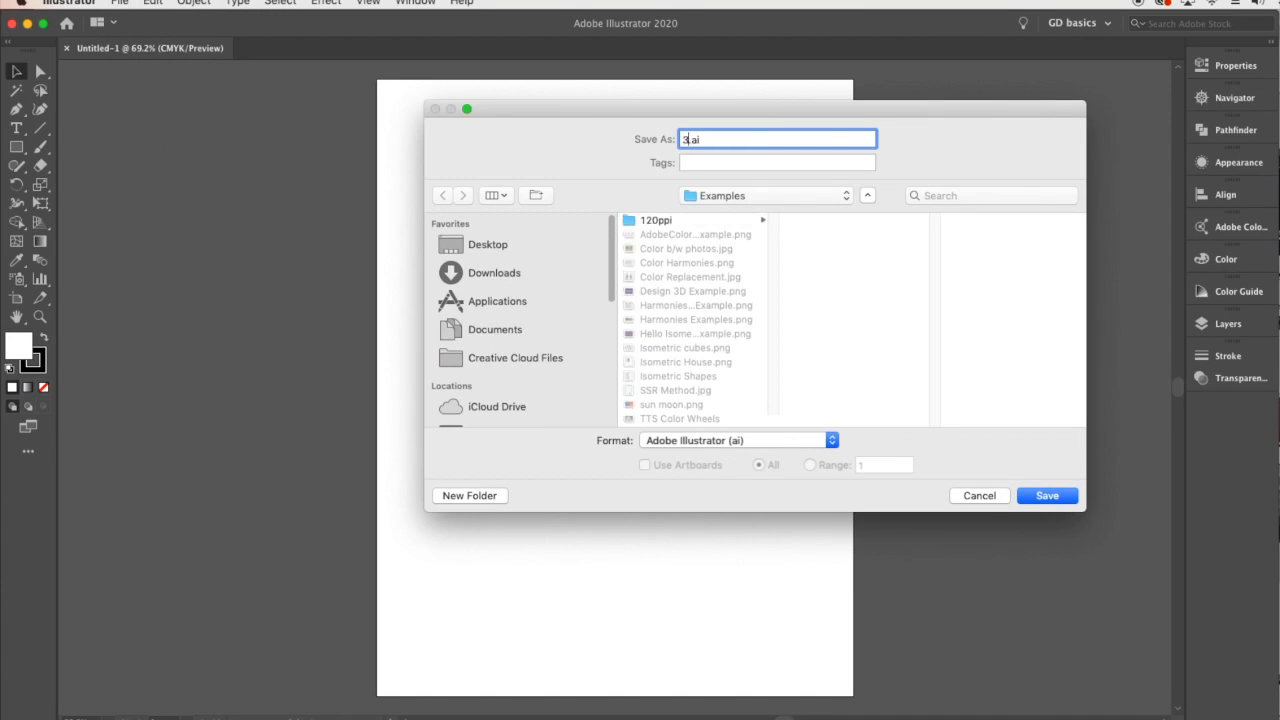
type("3D Shapes")
left_click(488, 246)
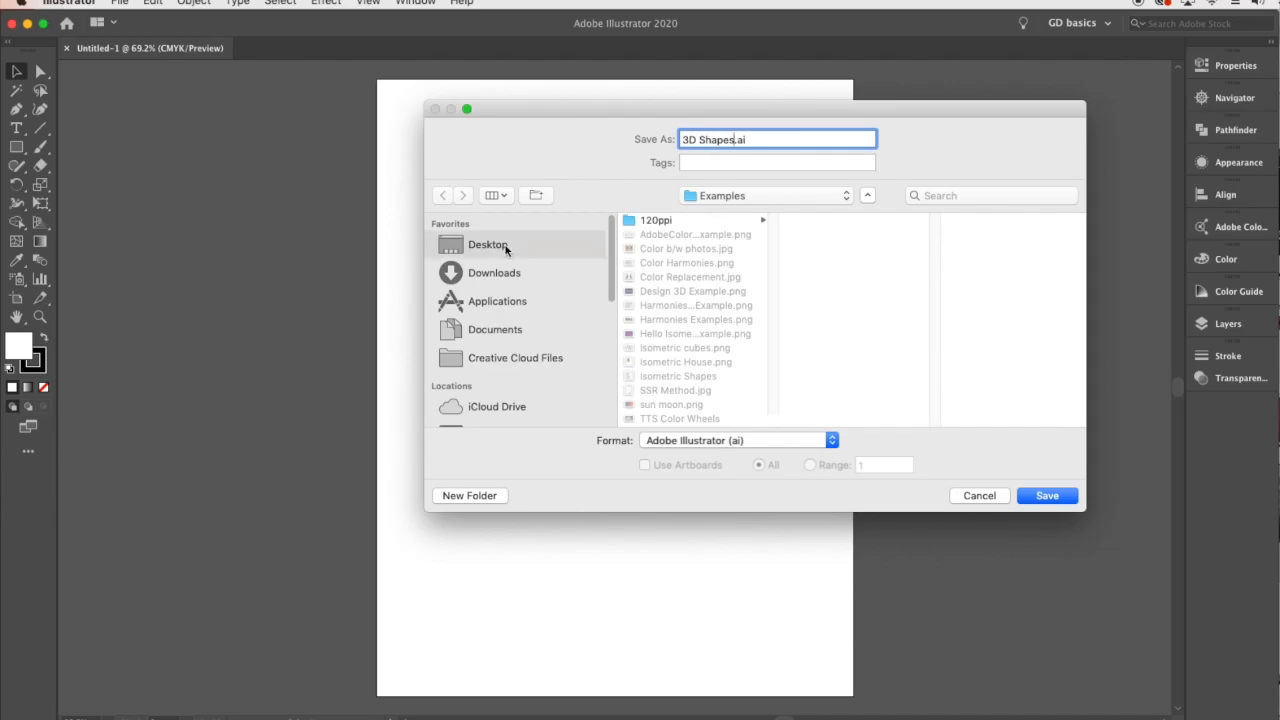
left_click(1046, 497)
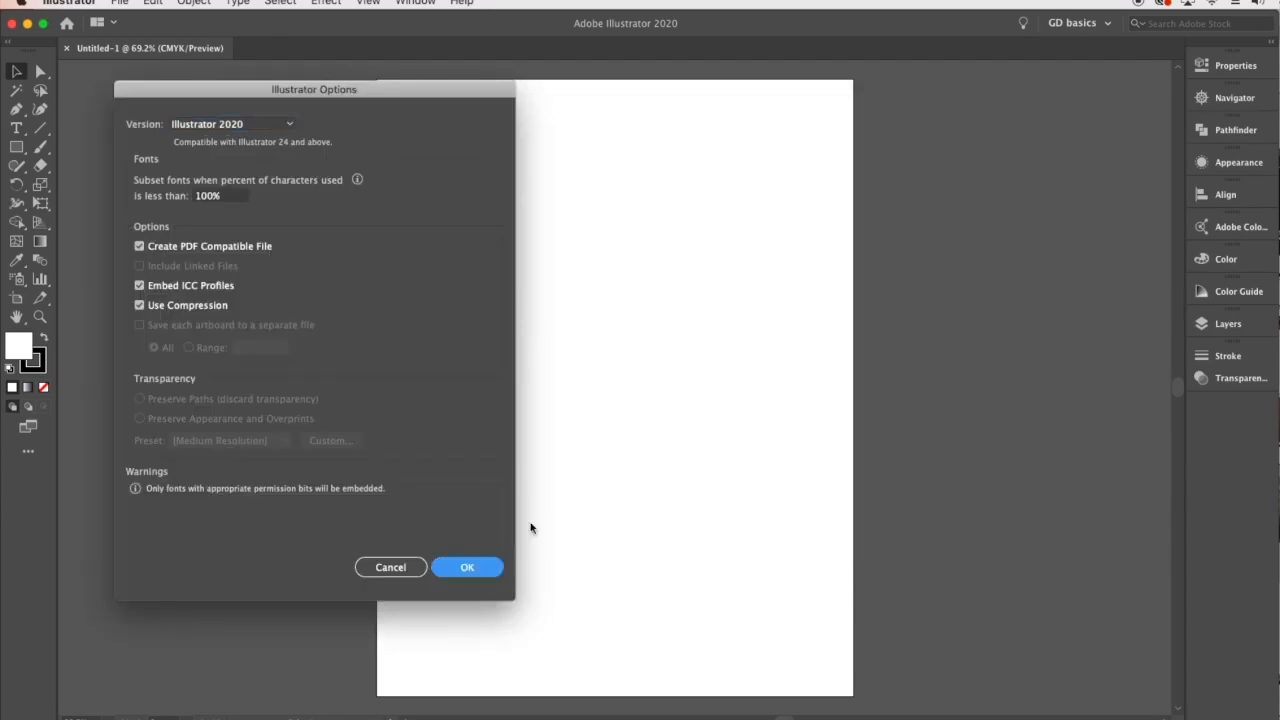
left_click(494, 568)
Change the document's units to inches.
left_click(1233, 66)
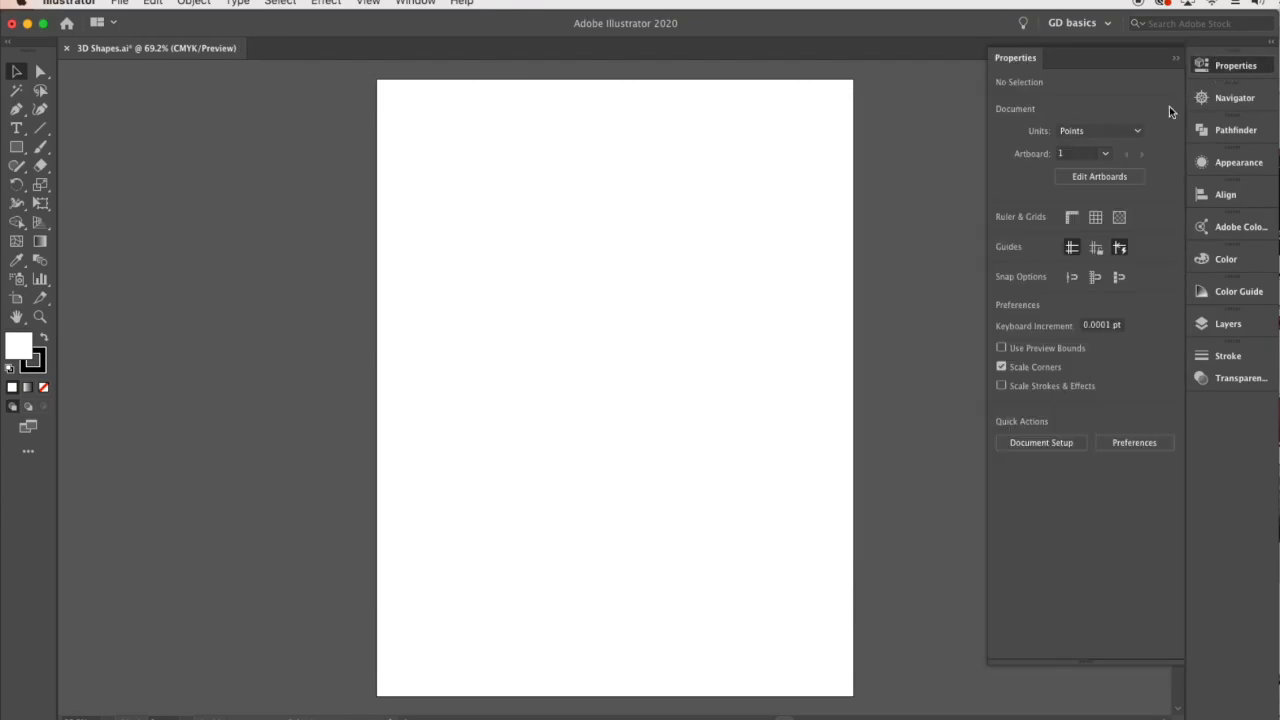
left_click(1110, 131)
left_click(1120, 180)
left_click(1220, 66)
Activate the Rectangle tool and choose an orange-red fill colour for new shapes.
left_click(16, 146)
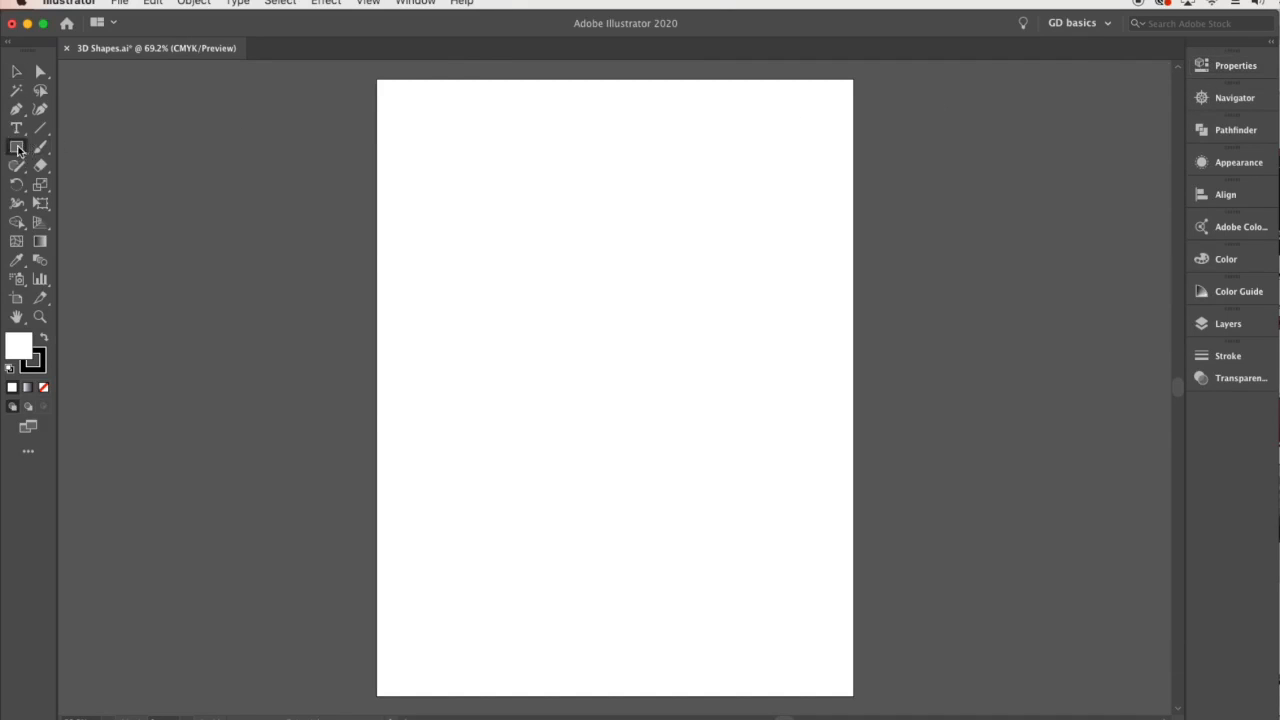
left_click(1218, 68)
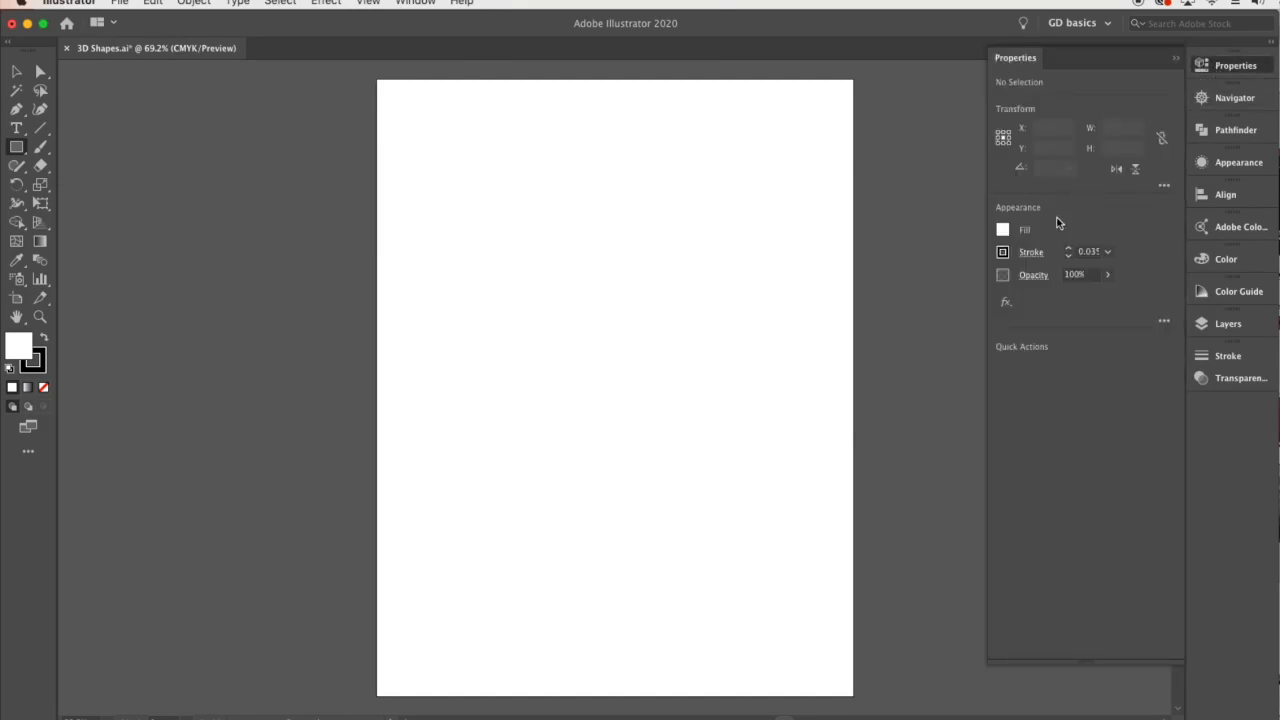
left_click(1002, 230)
left_click(962, 287)
left_click(1222, 66)
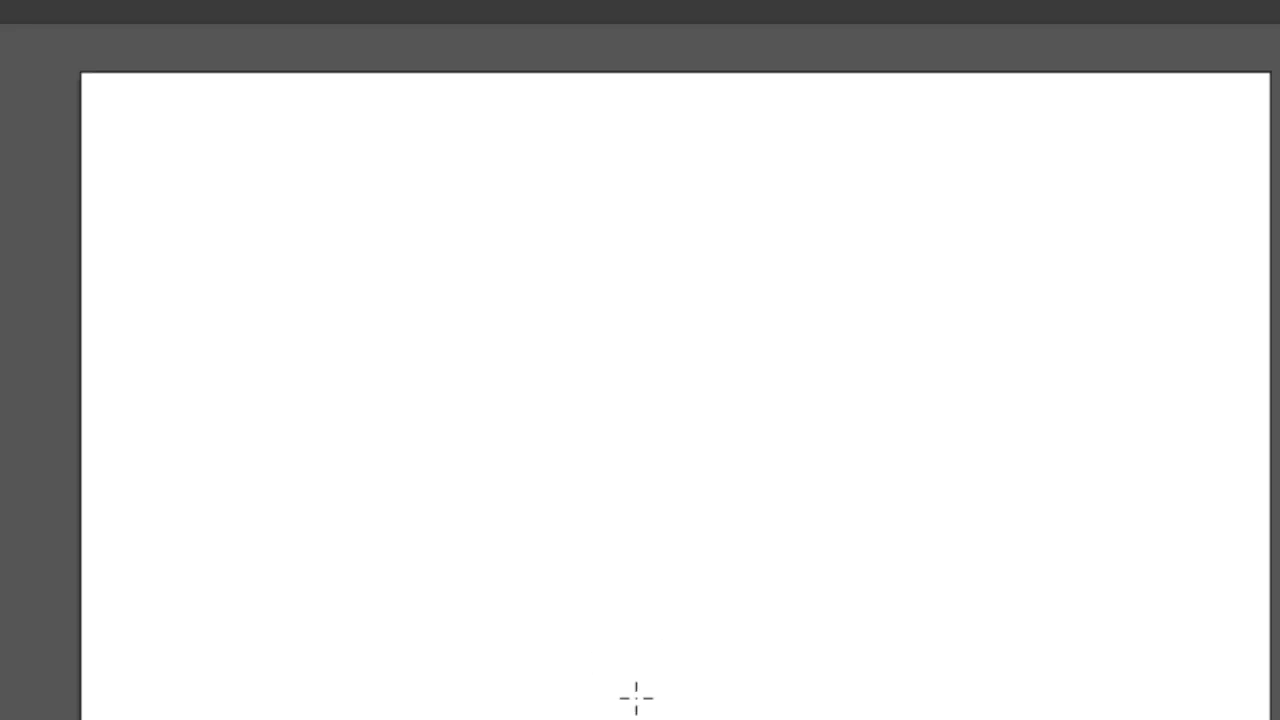
Create a square 2 in wide and 2 in high near the middle of the artboard.
left_click(599, 331)
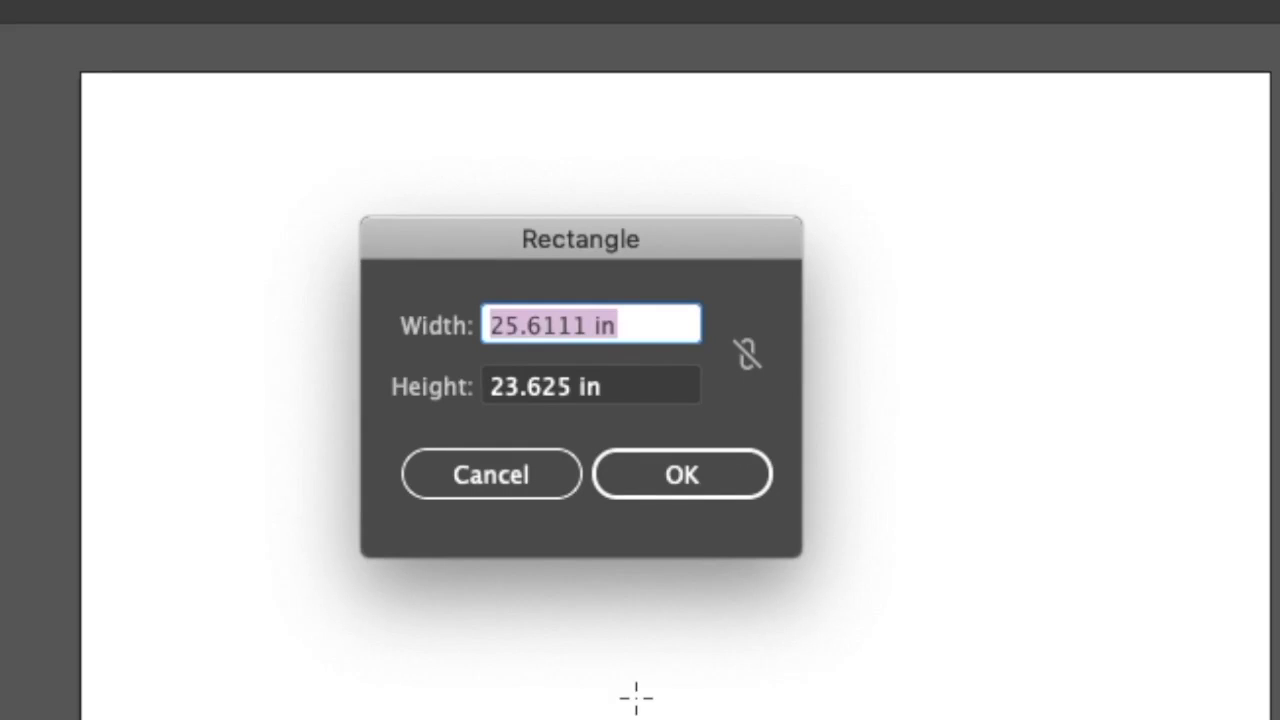
type("2")
double_click(540, 385)
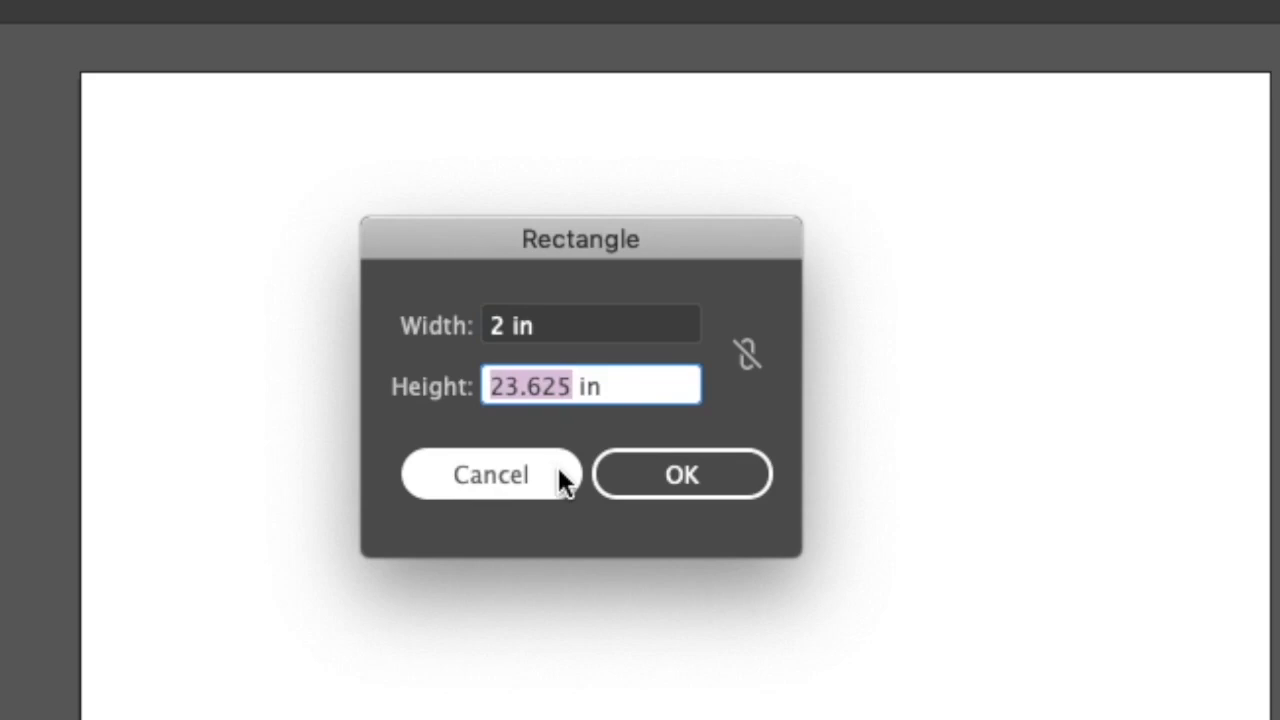
type("2")
left_click(656, 490)
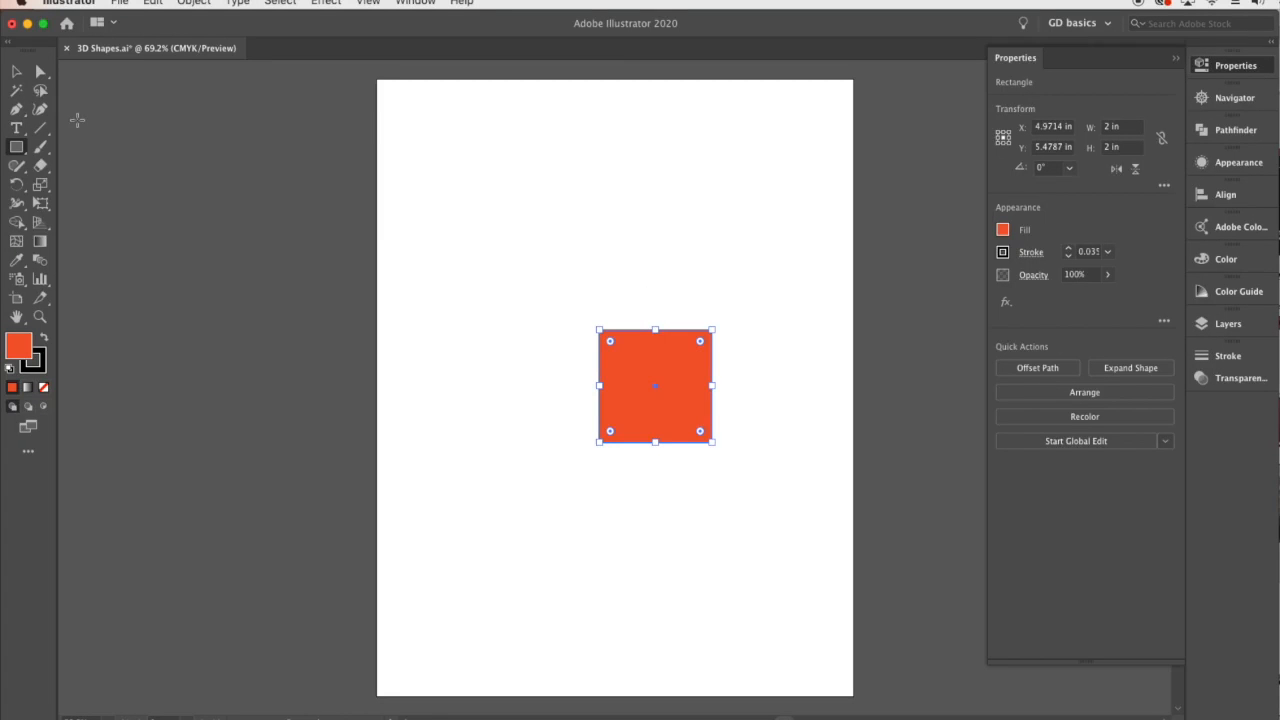
Switch to the Selection tool and save the document with the new square.
left_click(16, 71)
left_click(119, 3)
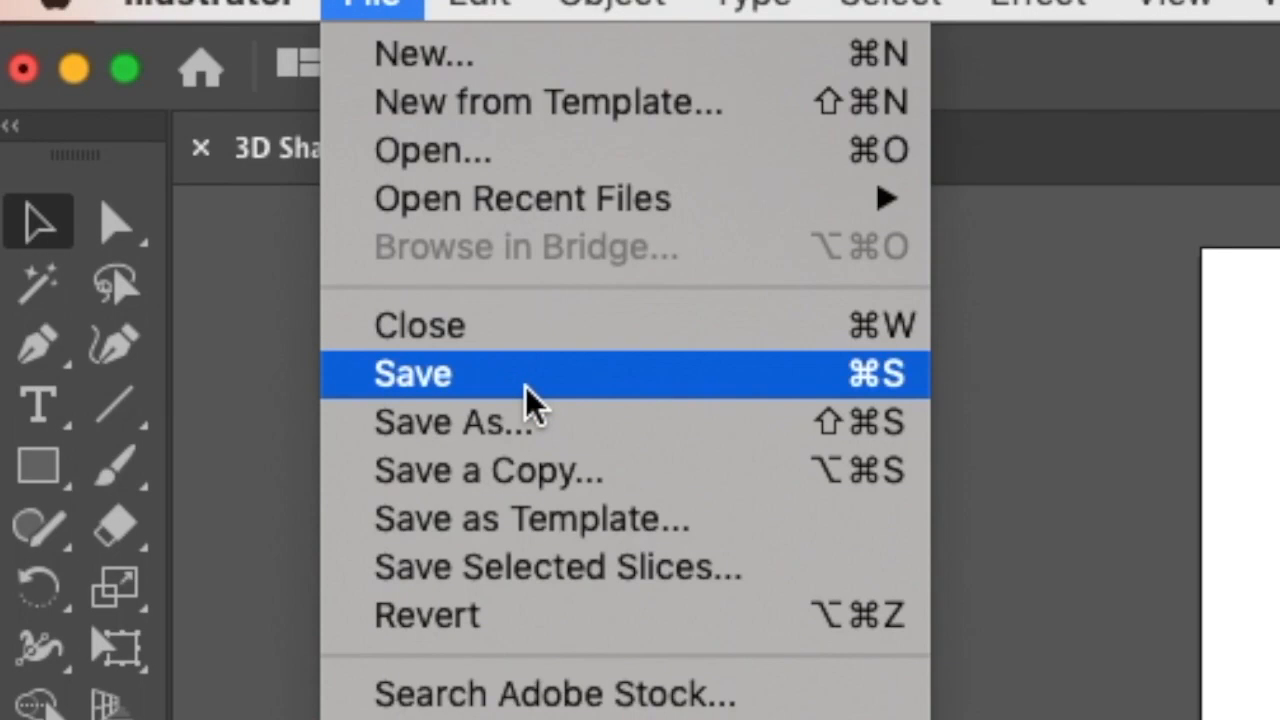
left_click(525, 386)
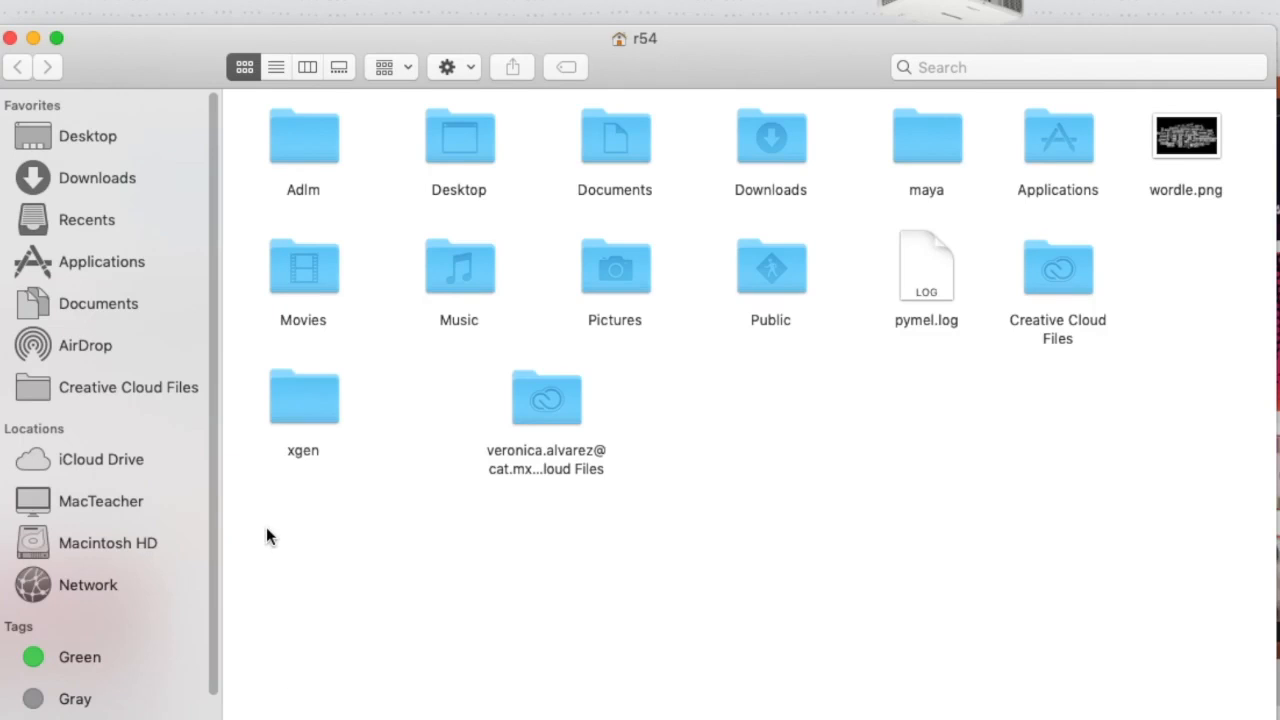
In Finder, open Bevels.ai from the en_US folder within Adobe Illustrator 2020's Support Files and close the missing fonts dialog without activating fonts.
left_click(92, 264)
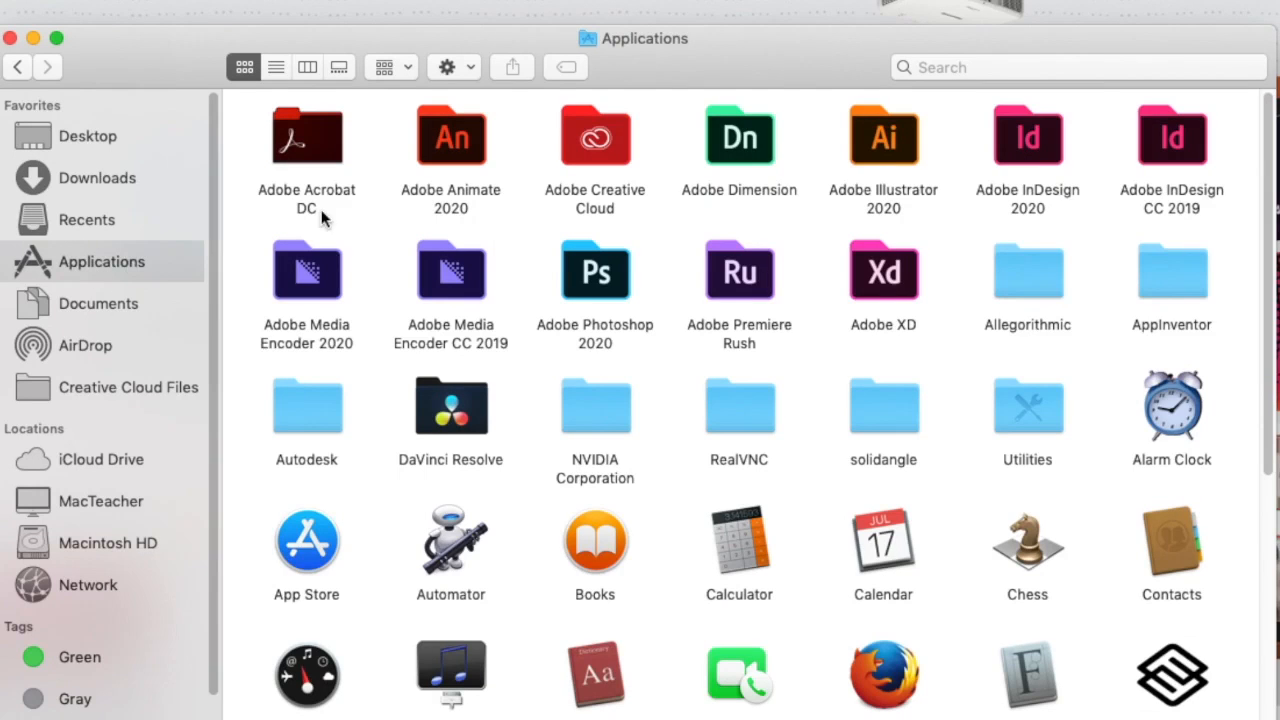
double_click(912, 150)
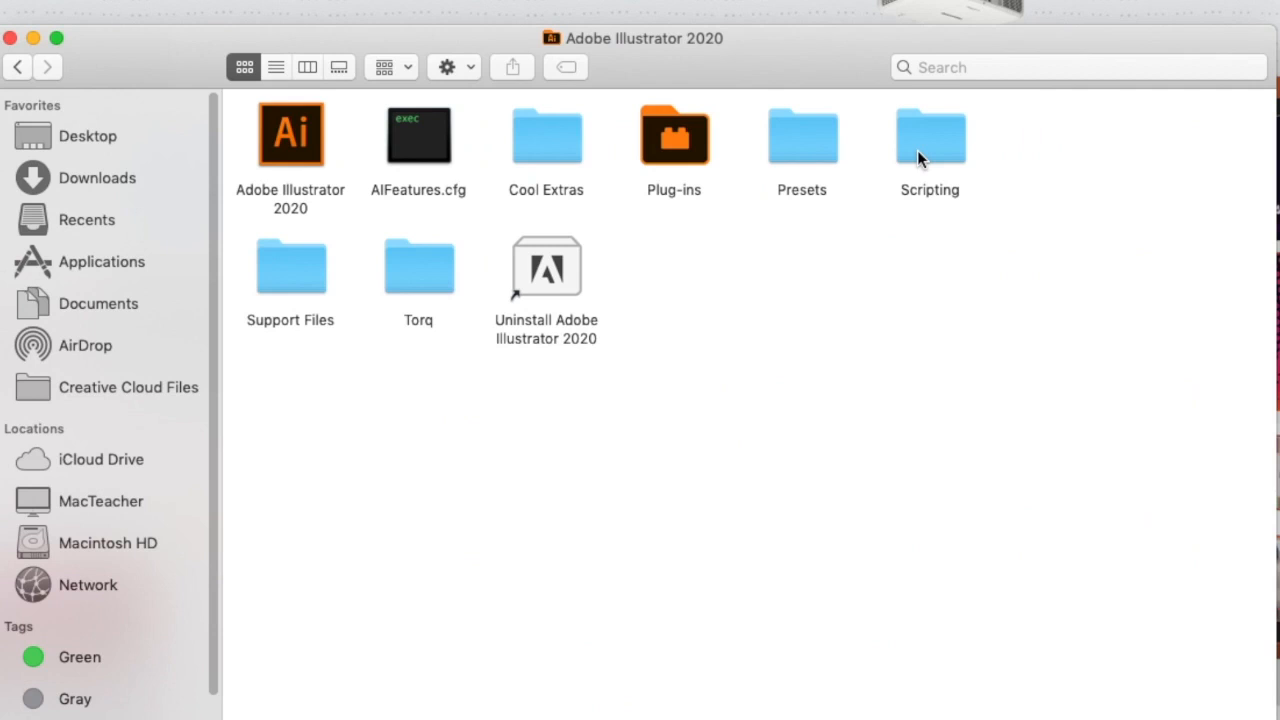
double_click(269, 266)
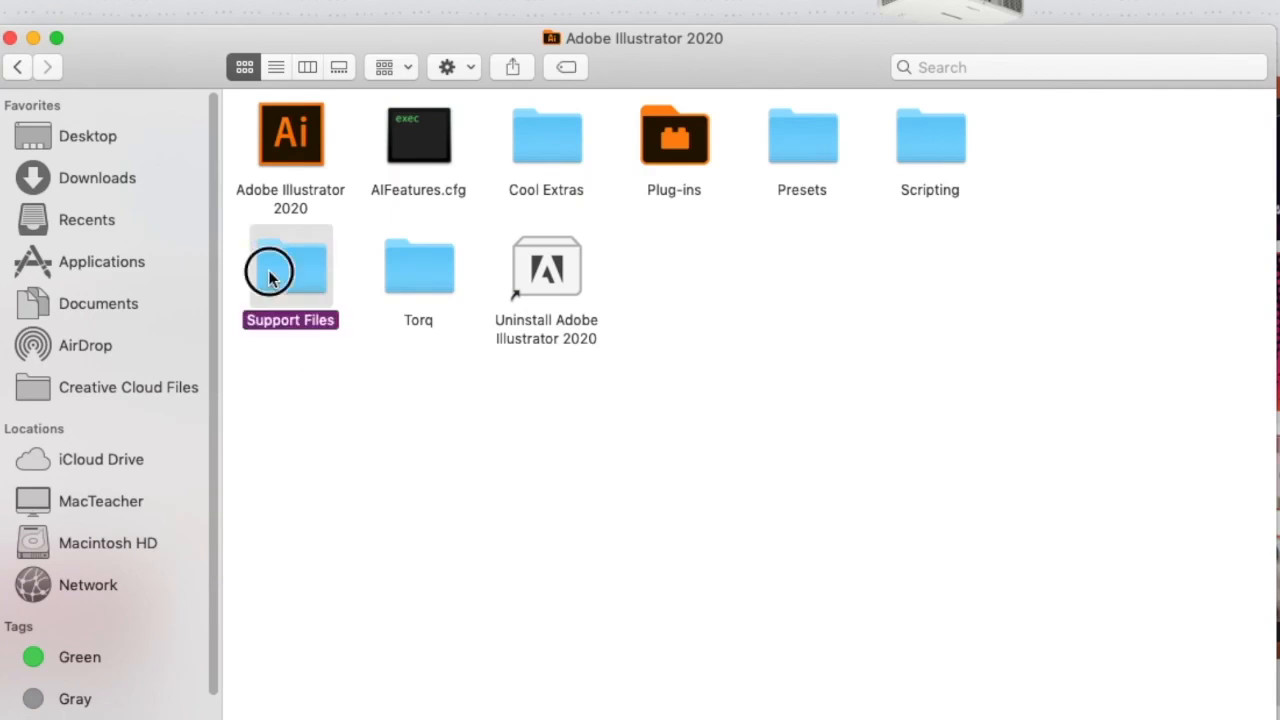
double_click(522, 165)
double_click(312, 160)
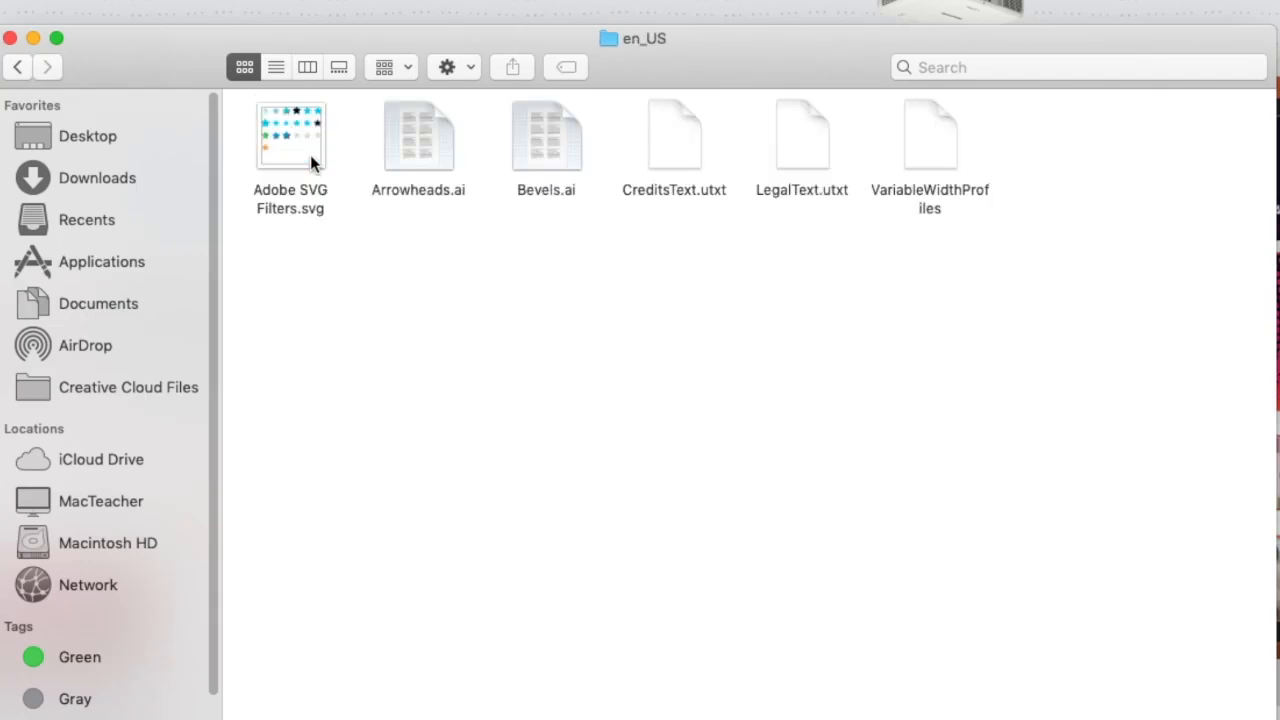
double_click(547, 151)
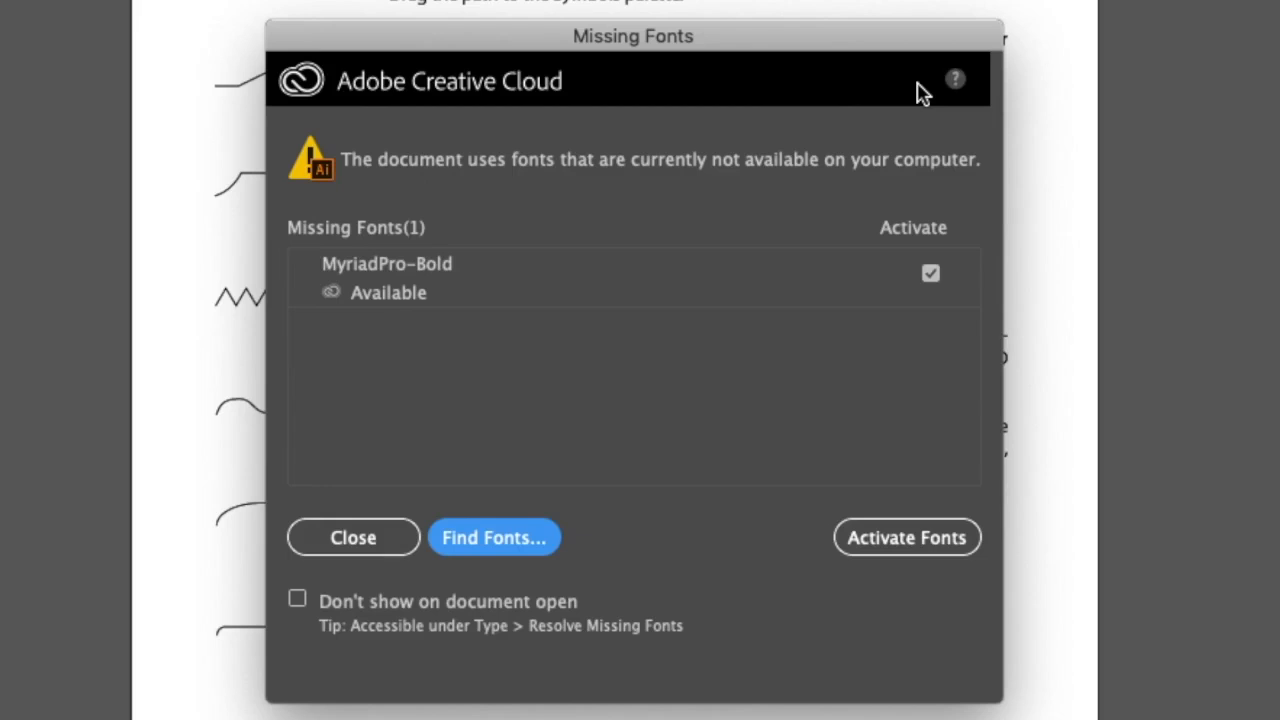
left_click(341, 545)
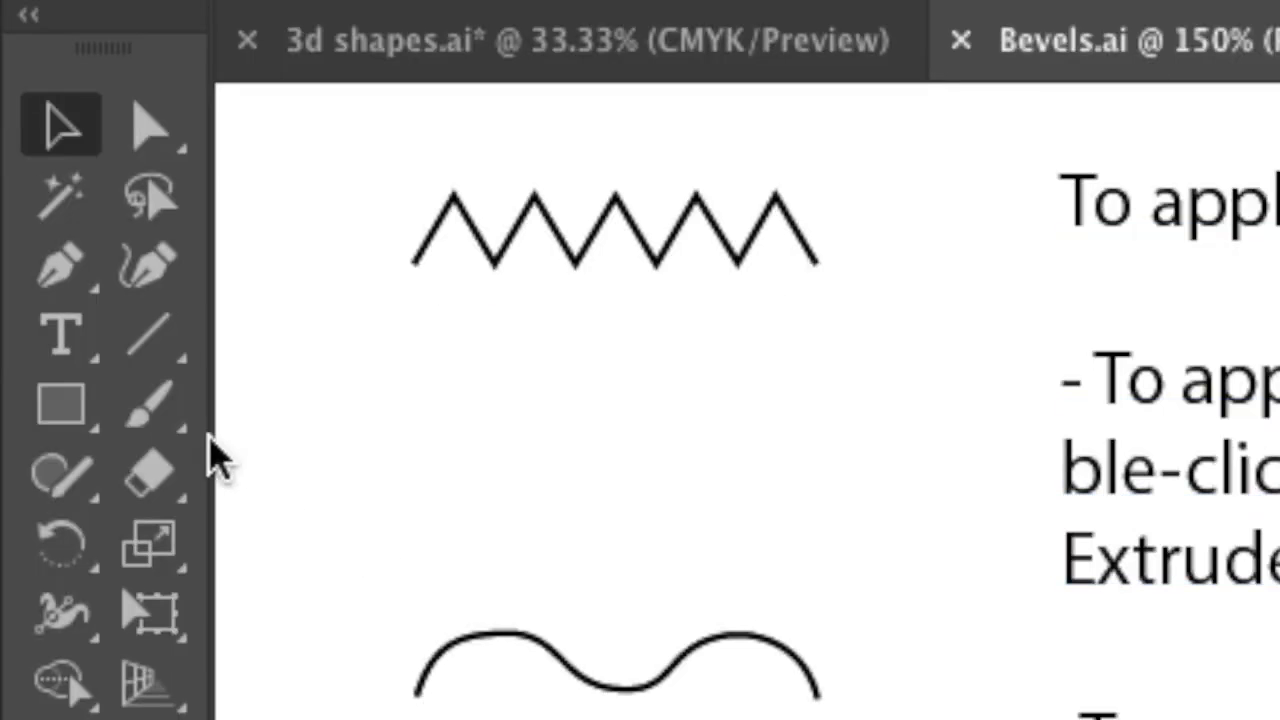
Draw a vertical line in the empty area below the instruction text and set its height to 1 in.
left_click(145, 342)
left_click_drag(640, 323, 631, 461)
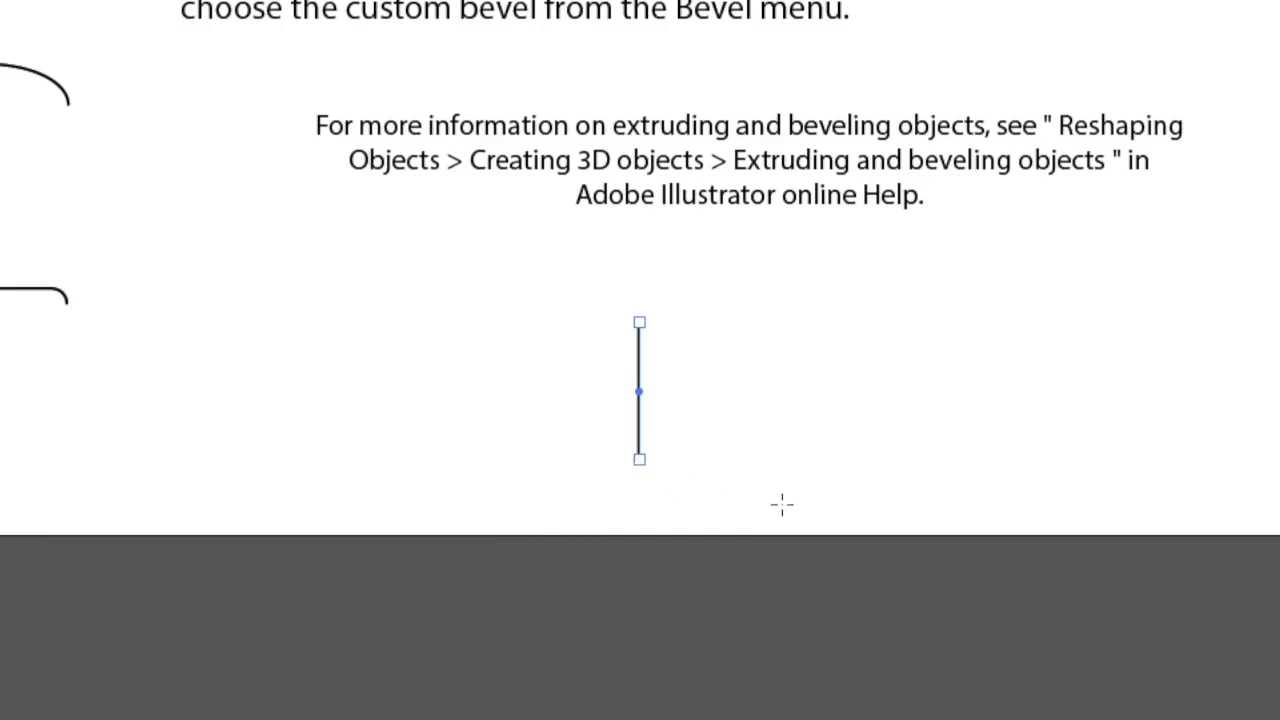
left_click(705, 425)
type("1")
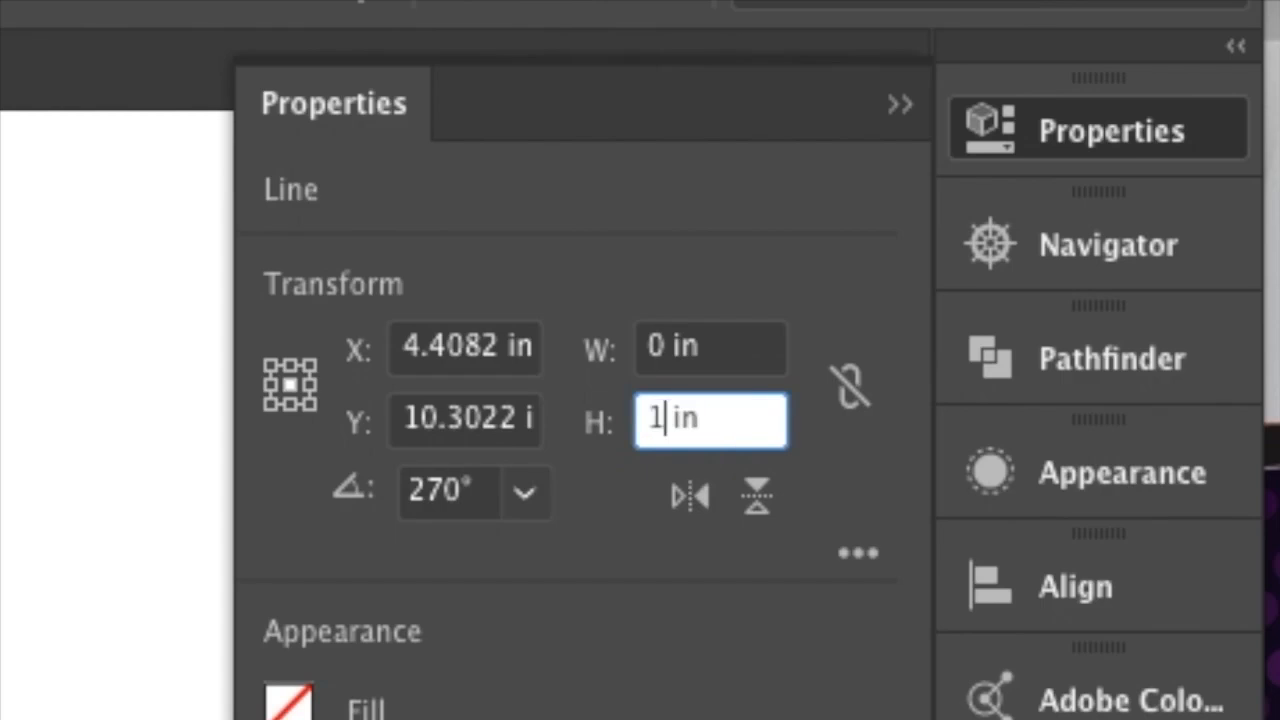
key("Return")
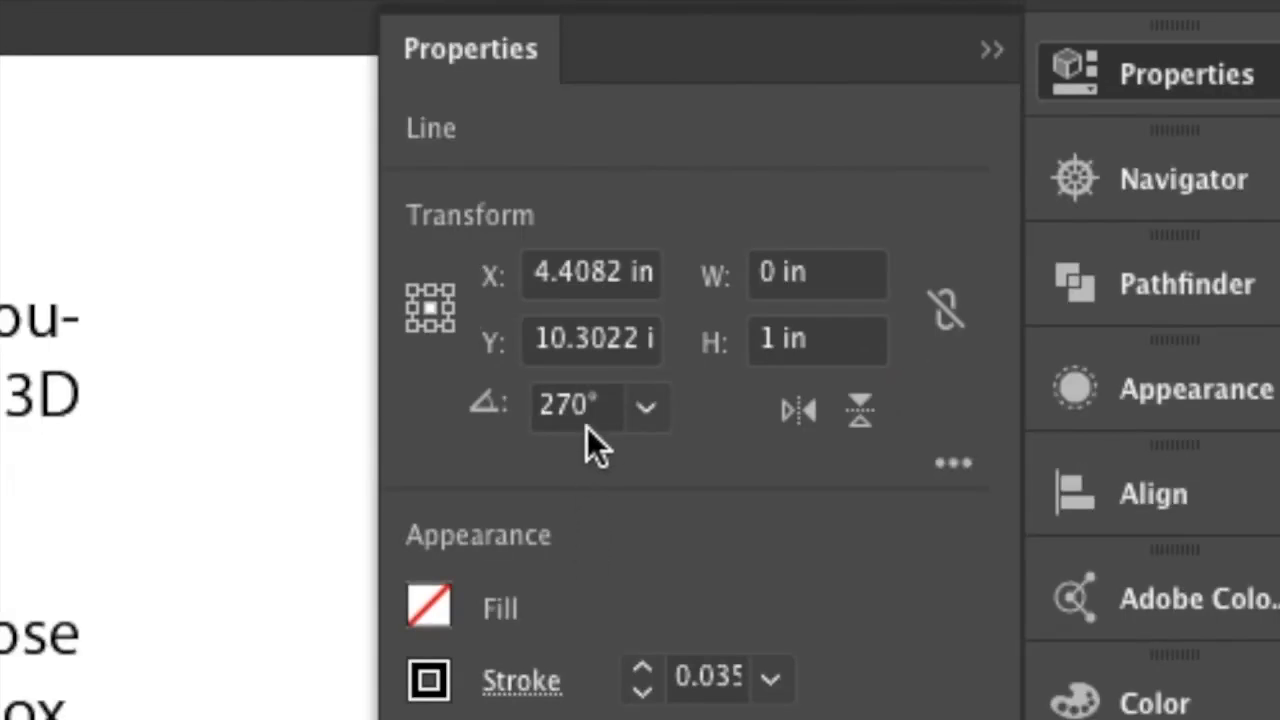
Set the new line's rotation angle to -45°.
left_click(579, 407)
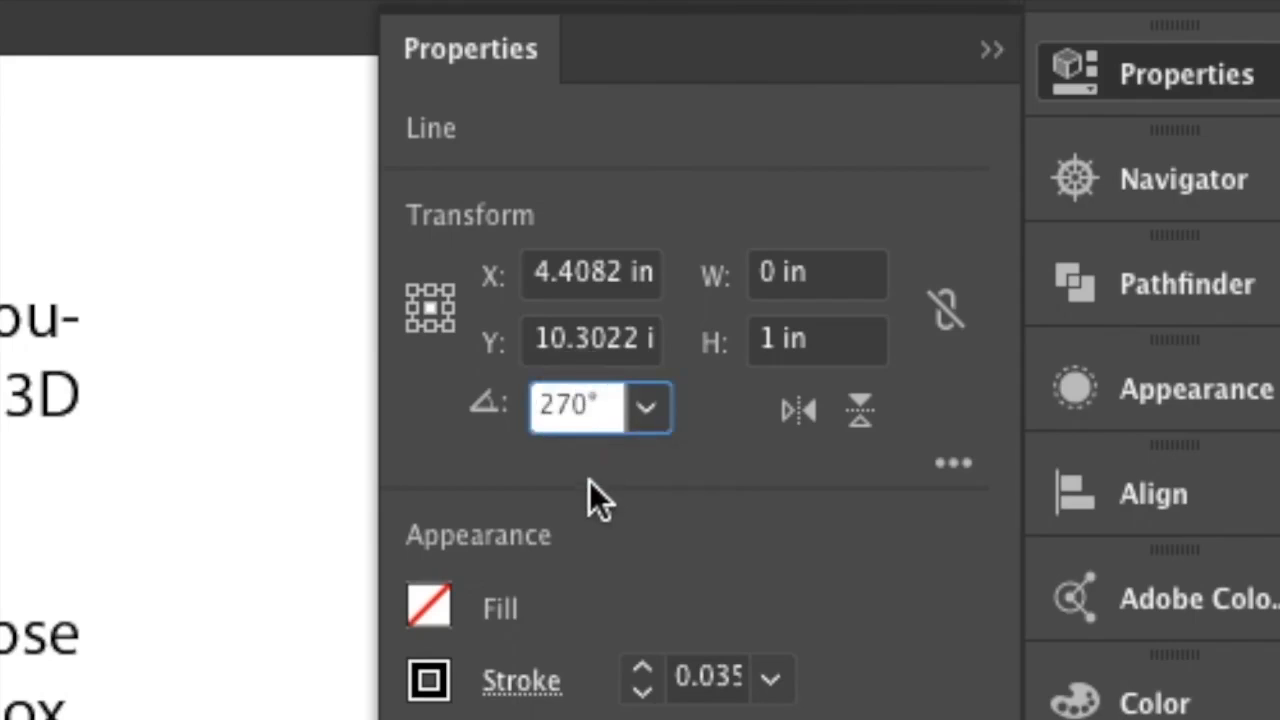
key("BackSpace")
key("BackSpace")
key("BackSpace")
type("-4")
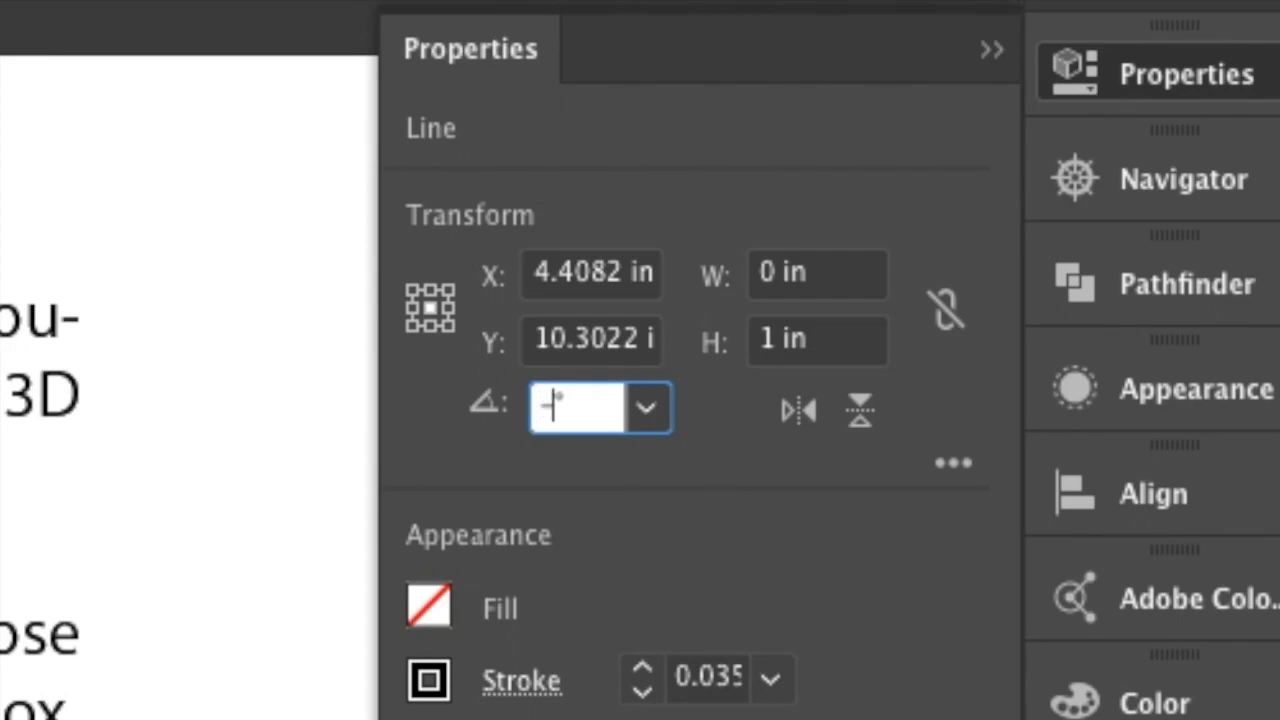
type("5")
key("Return")
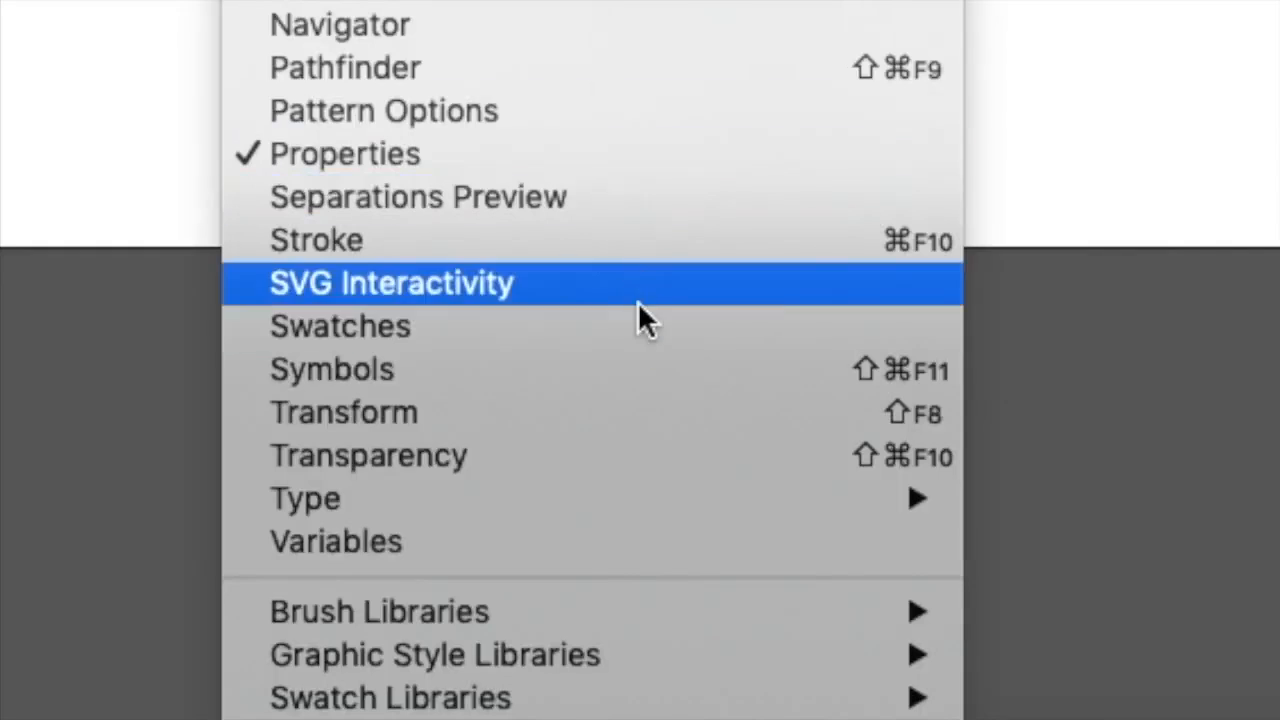
Show the Symbols panel beside the diagonal line and add the line to it as a new symbol.
left_click(646, 374)
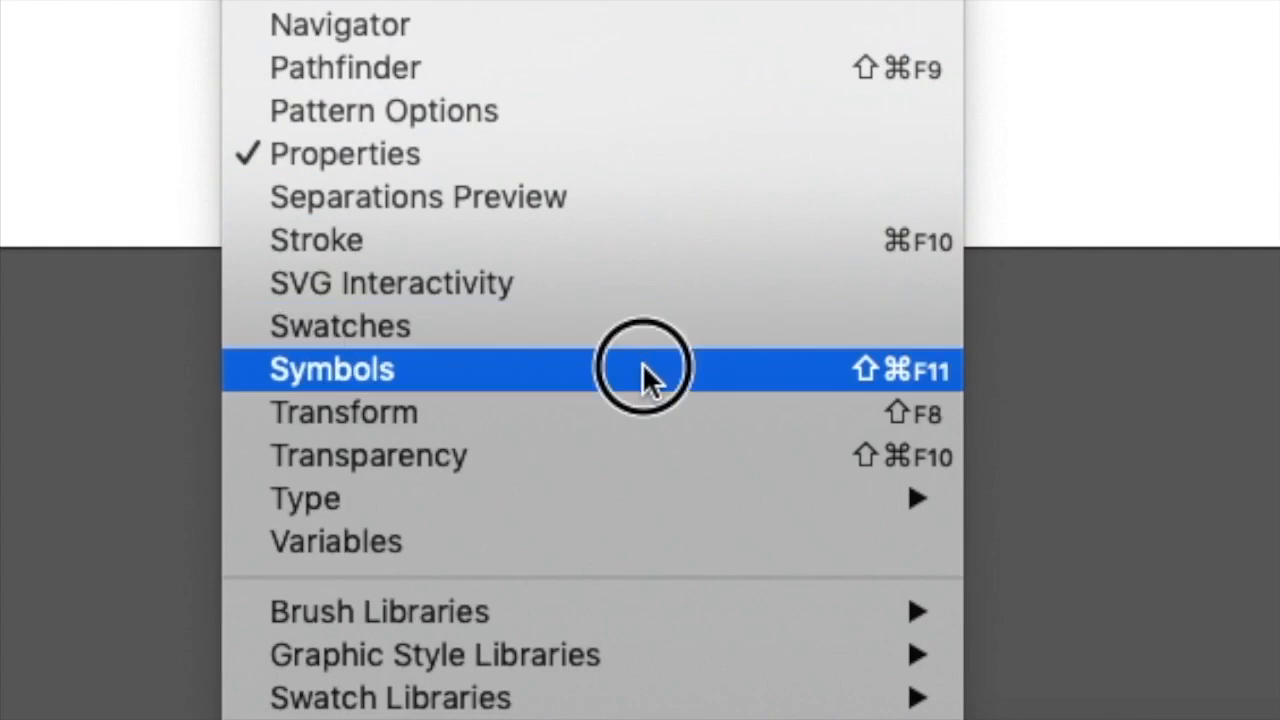
left_click_drag(1111, 99, 330, 299)
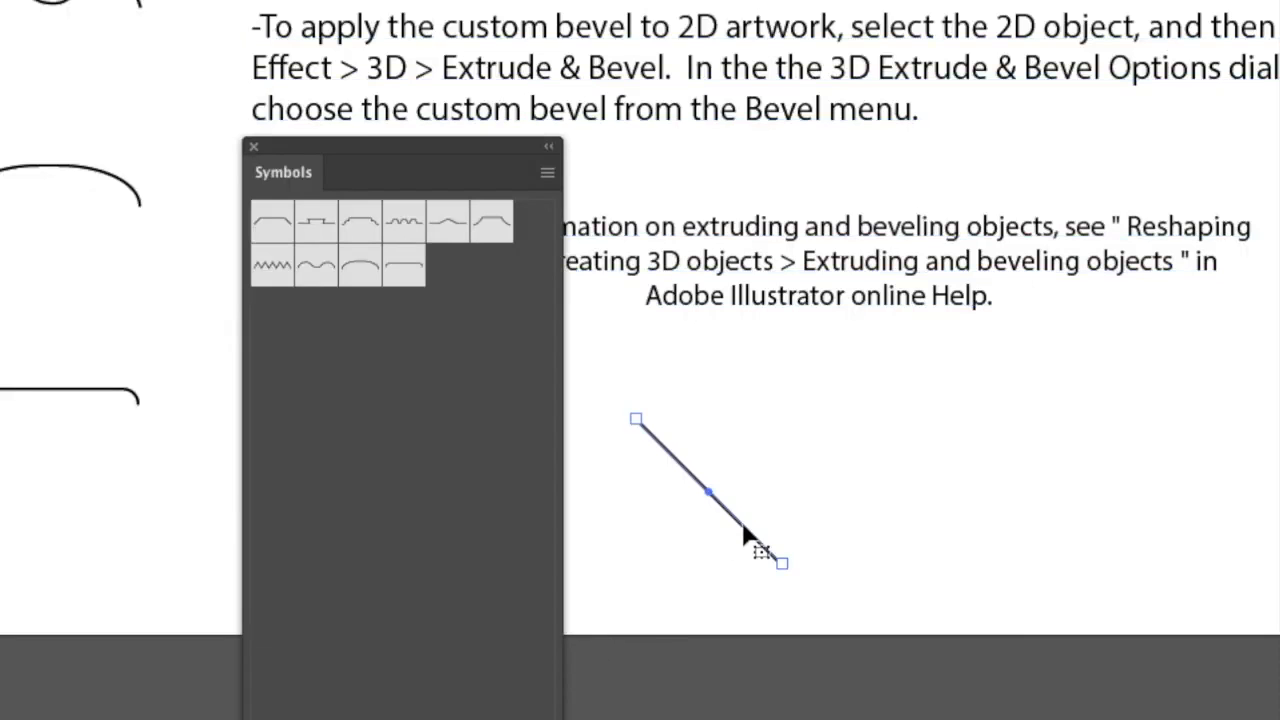
left_click_drag(553, 521, 456, 534)
left_click_drag(573, 553, 461, 553)
left_click_drag(23, 0, 860, 66)
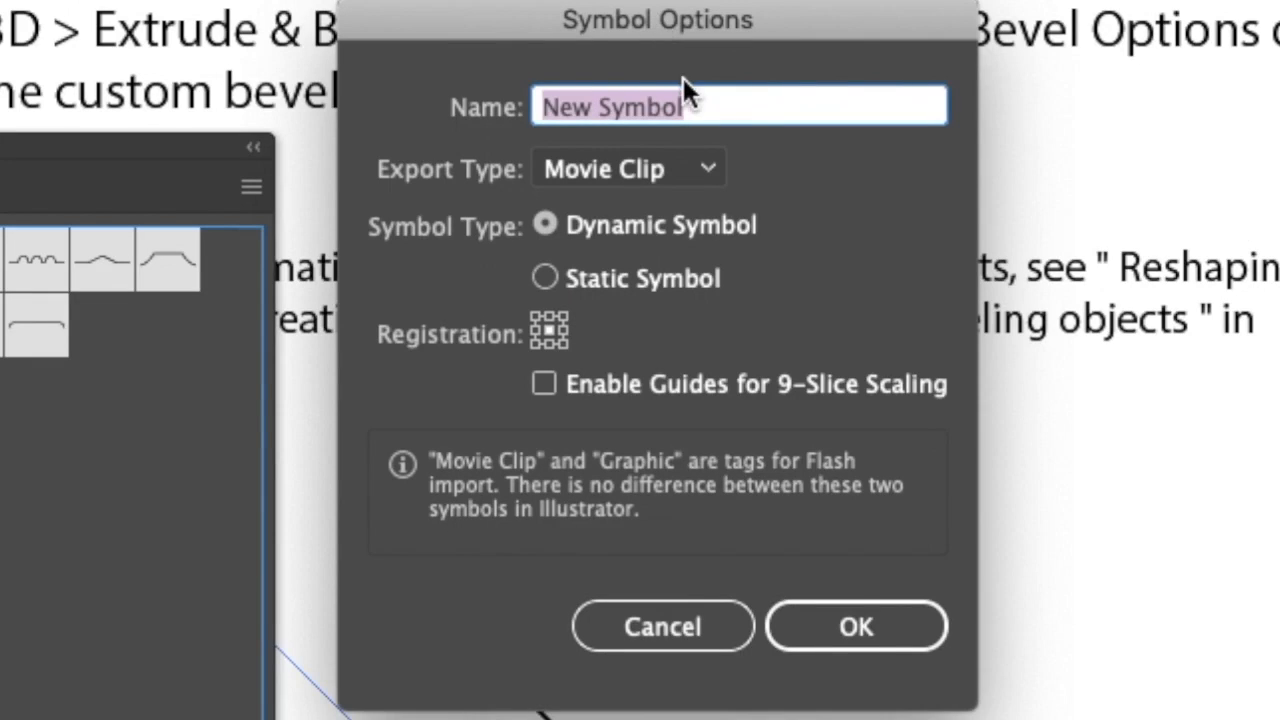
Name the symbol Diagonal Line, with Graphic export type and a bottom-right registration point, create it, and close the Symbols panel.
type("Diago")
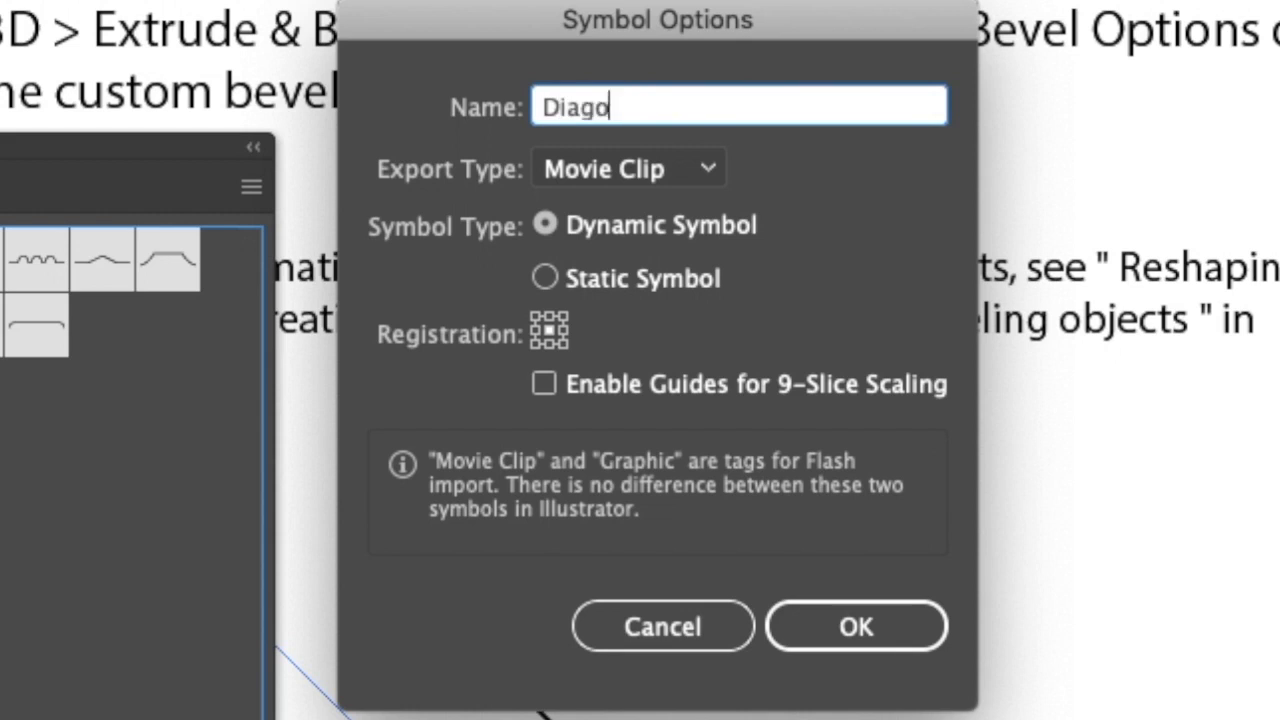
type("nal Line")
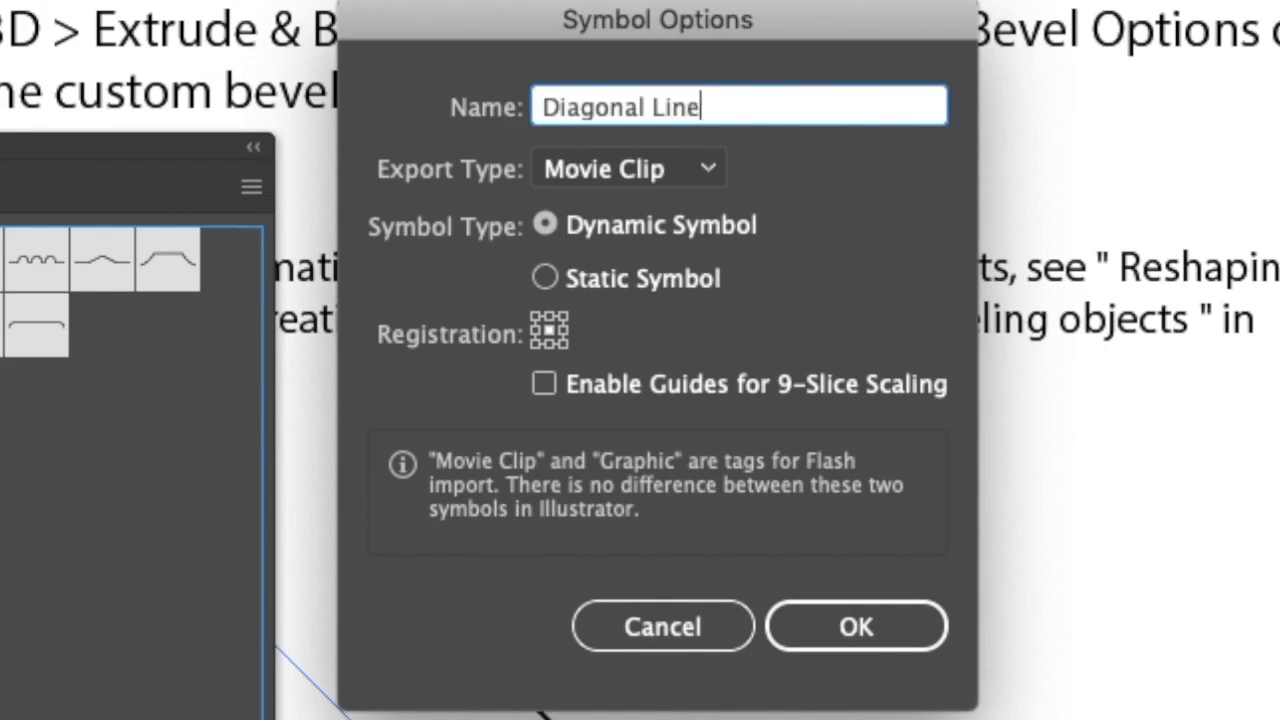
left_click(690, 172)
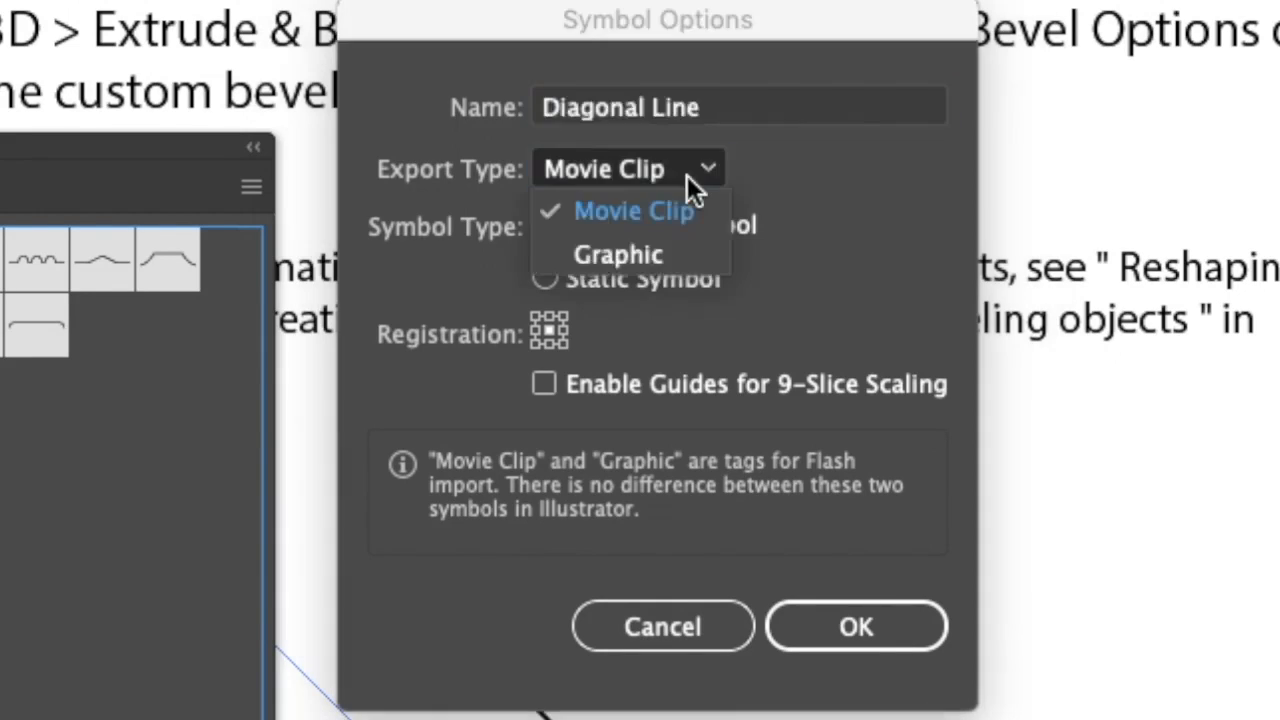
left_click(684, 254)
left_click(563, 346)
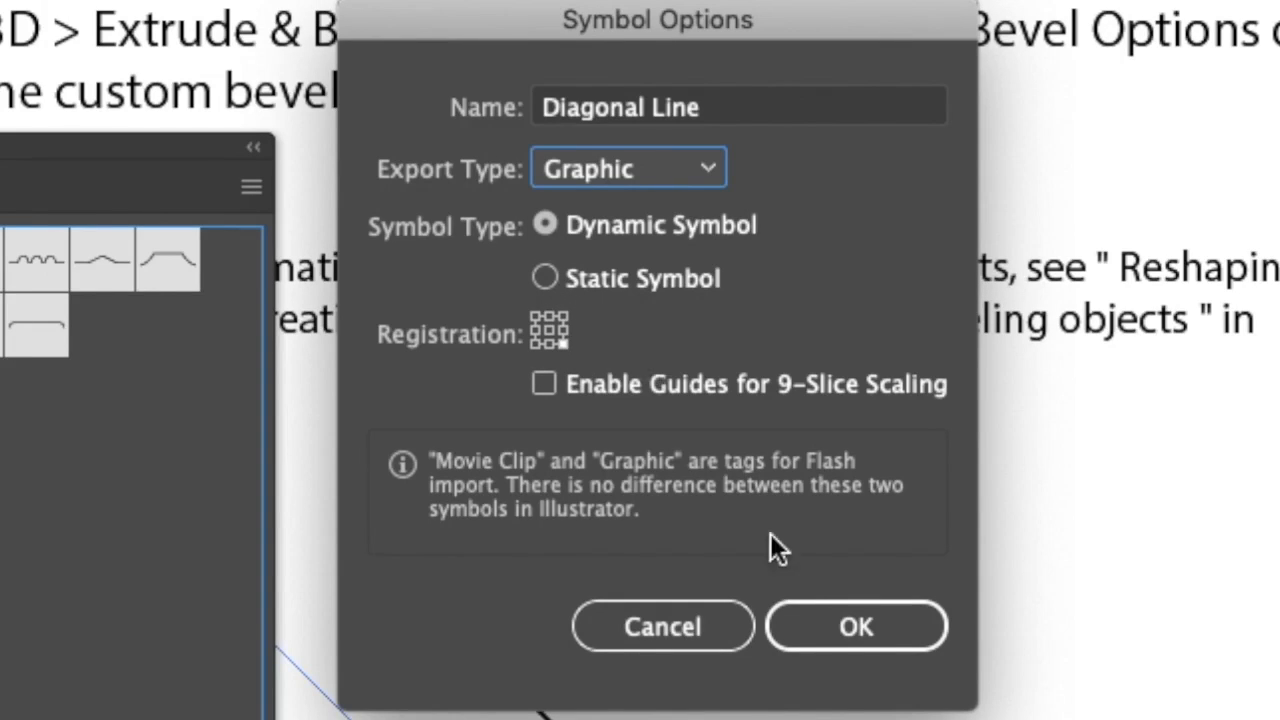
left_click(829, 615)
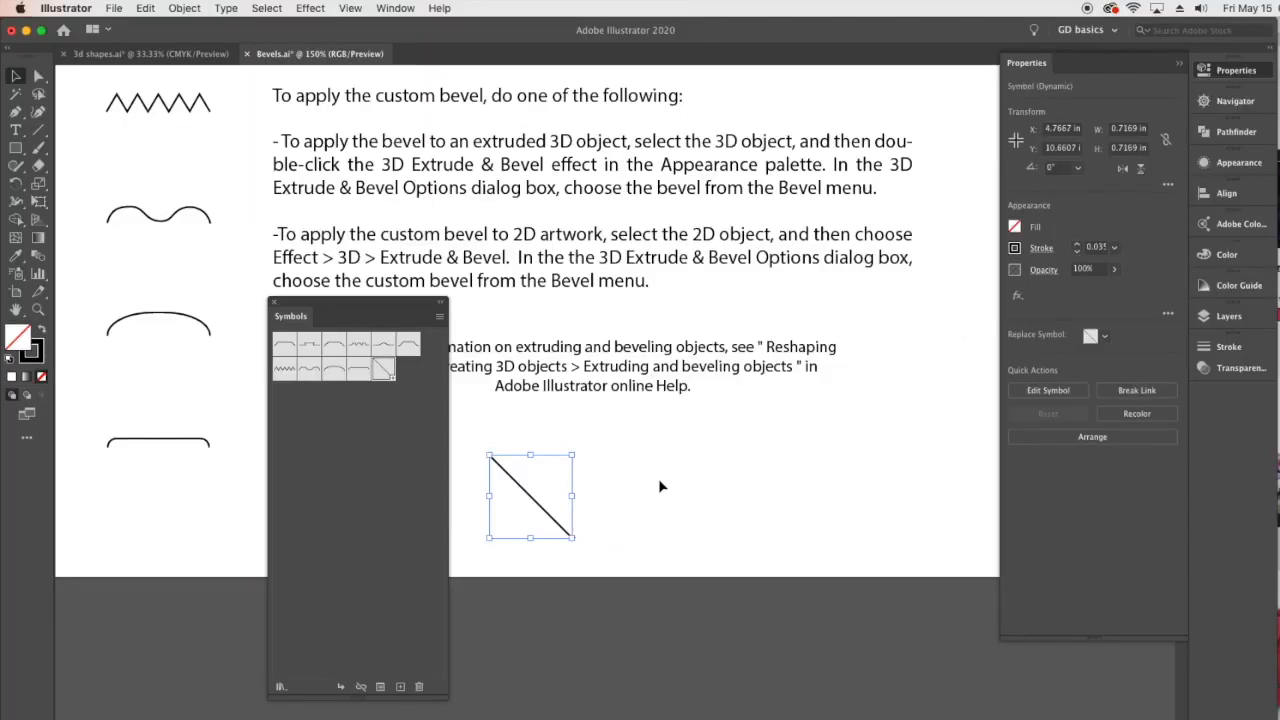
left_click(274, 302)
left_click(273, 370)
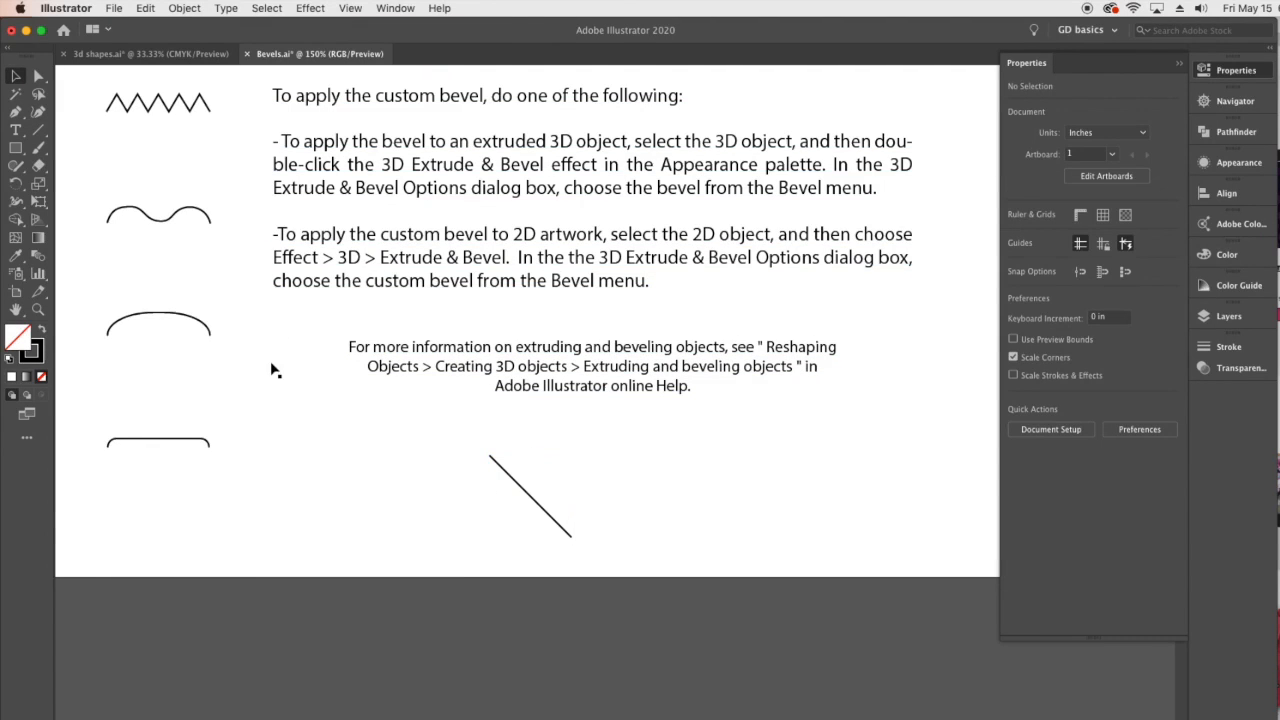
Save the edited Bevels.ai to the Desktop in Adobe Illustrator format with the Illustrator 2020 options.
left_click(114, 8)
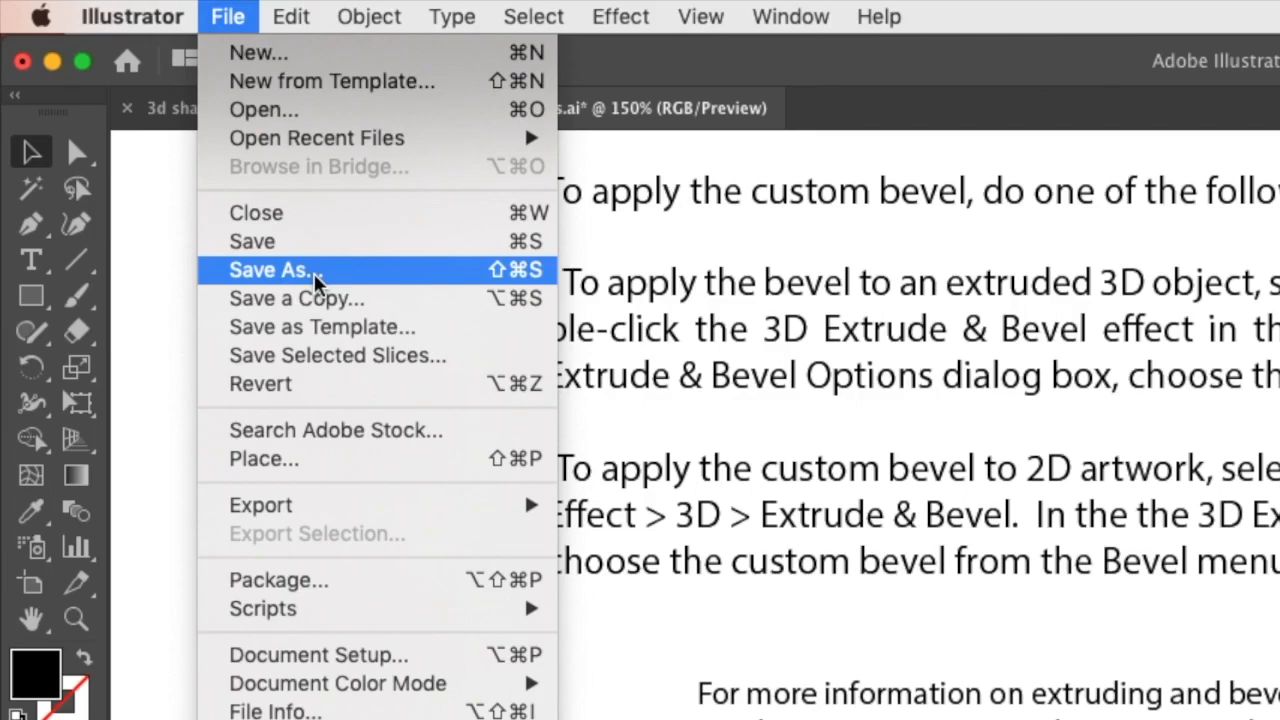
left_click(315, 270)
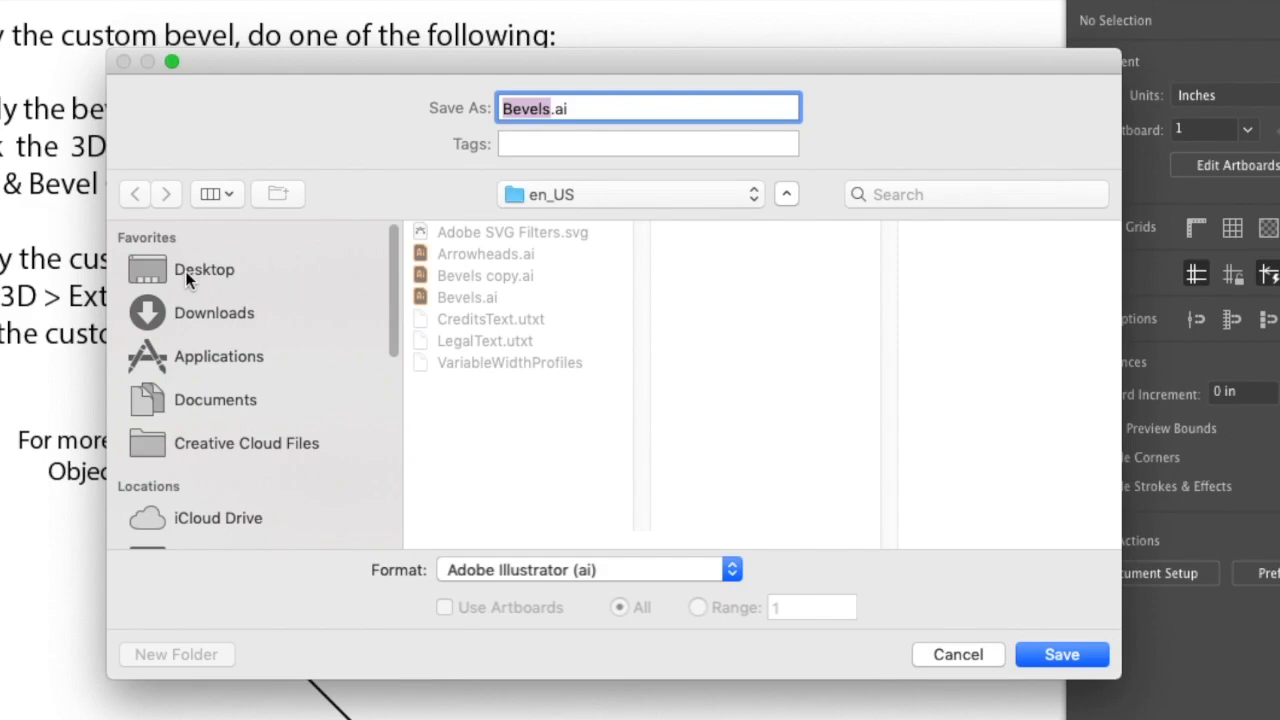
left_click(202, 271)
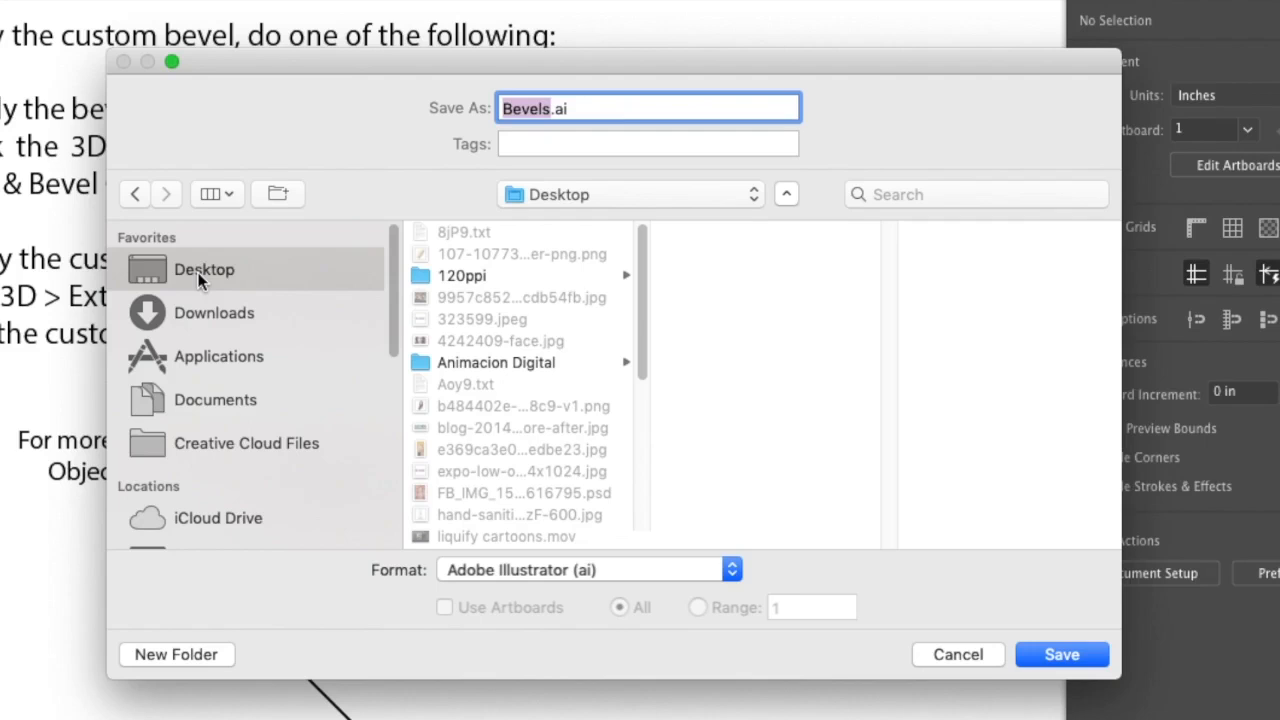
left_click(1068, 654)
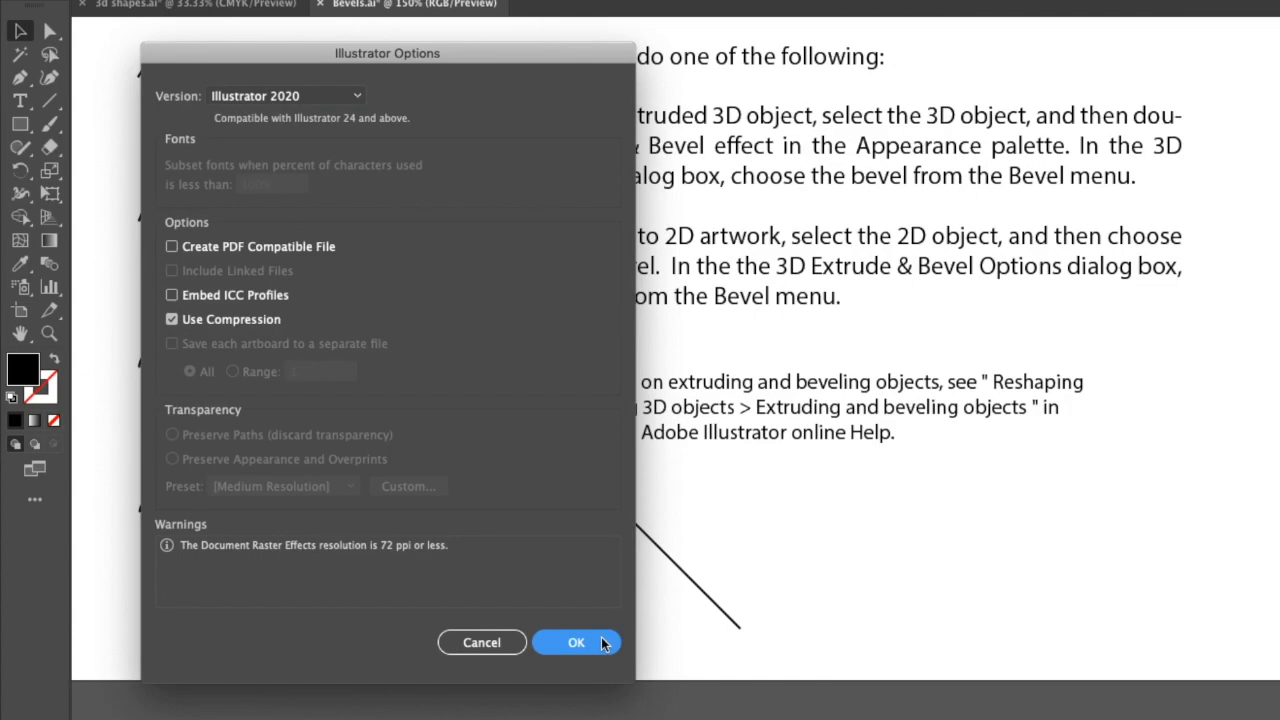
left_click(603, 643)
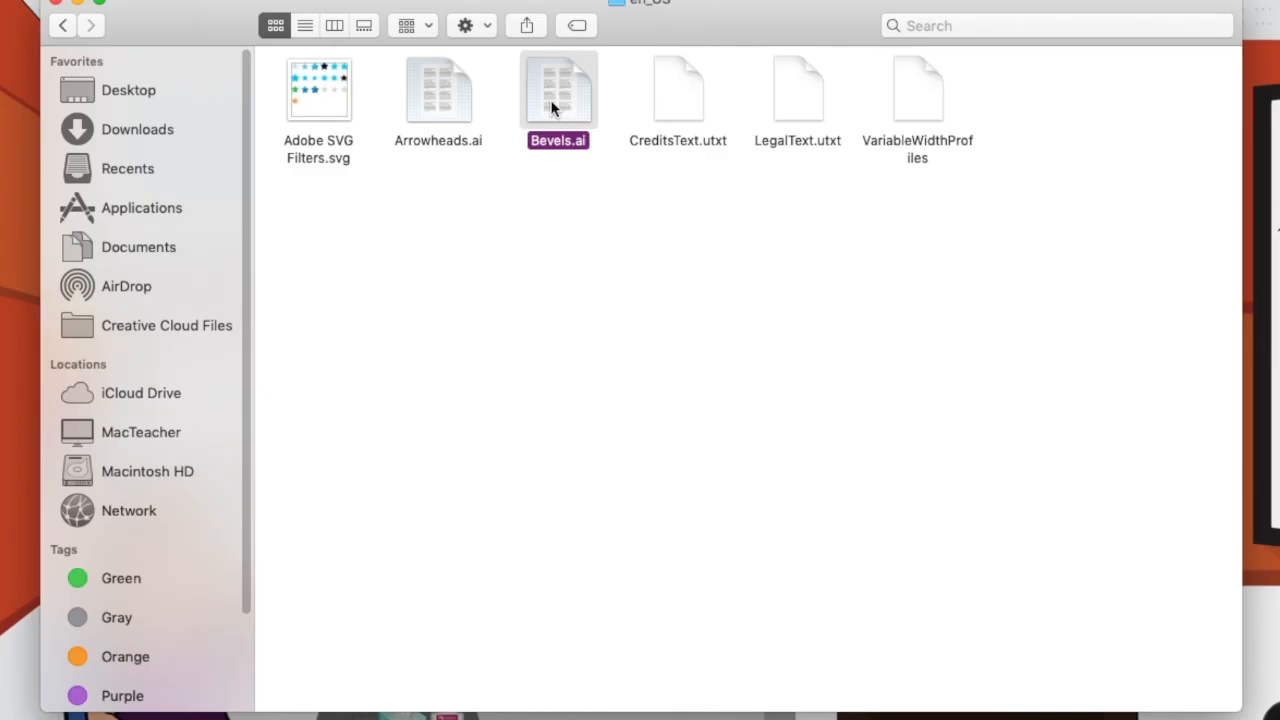
In Finder, replace the original Bevels.ai in the en_US folder with the edited Desktop copy, authorizing the changes with the account password.
left_click_drag(551, 108, 1100, 715)
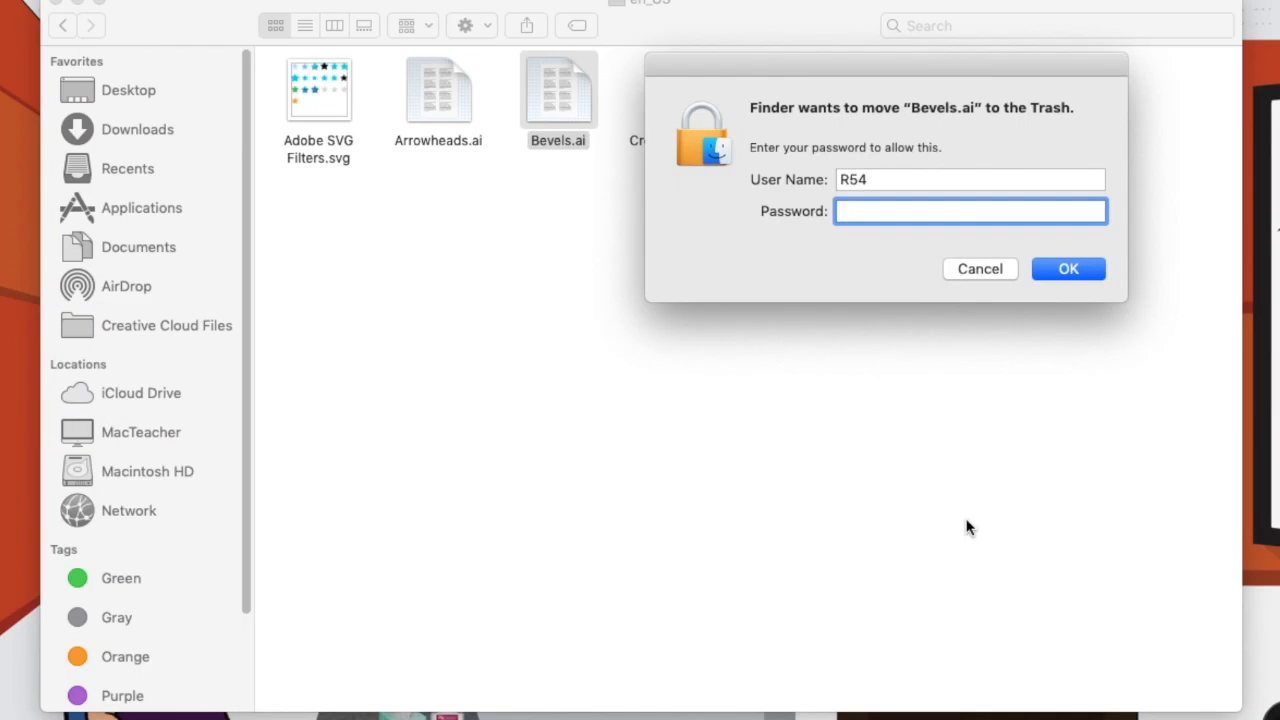
left_click(1052, 268)
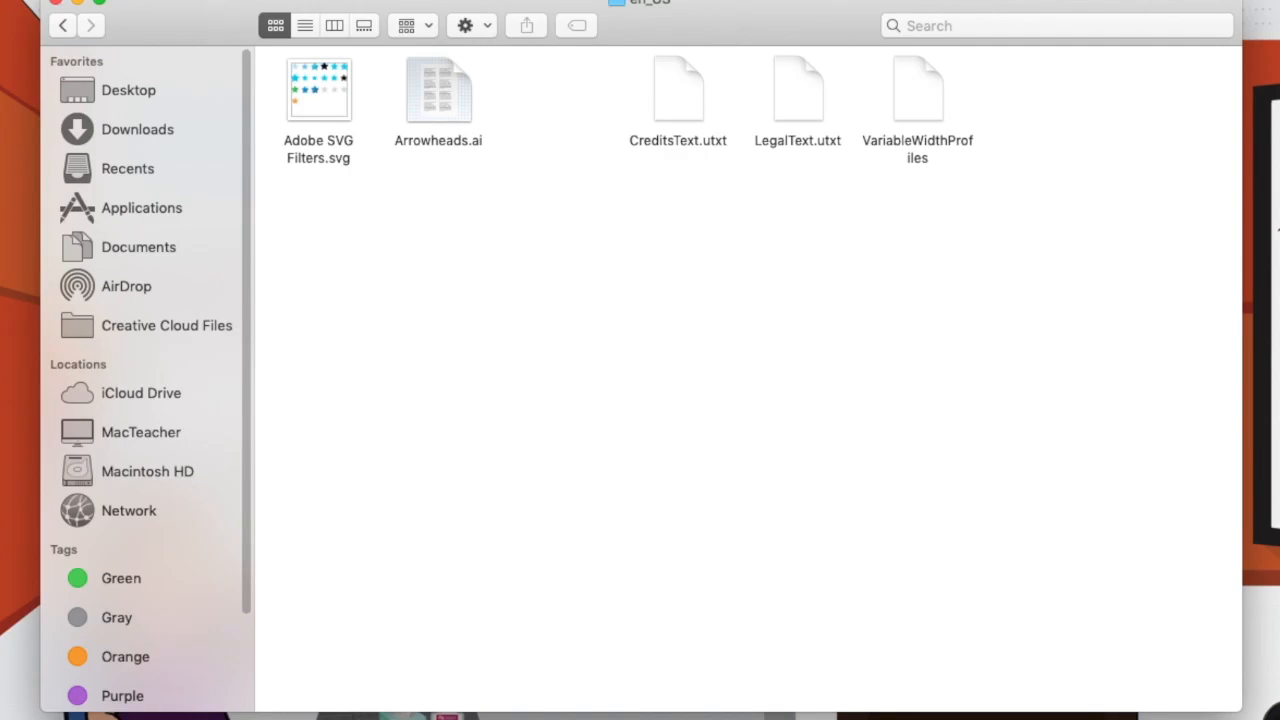
left_click_drag(1262, 330, 954, 426)
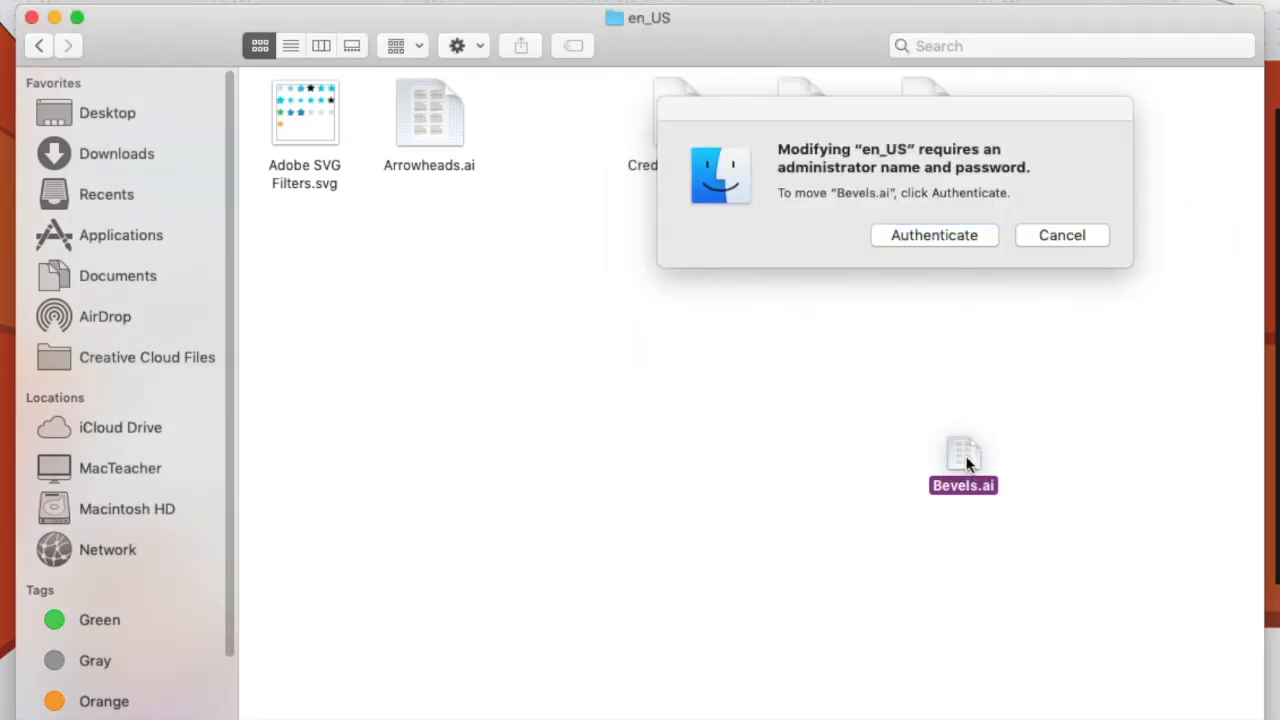
left_click(962, 236)
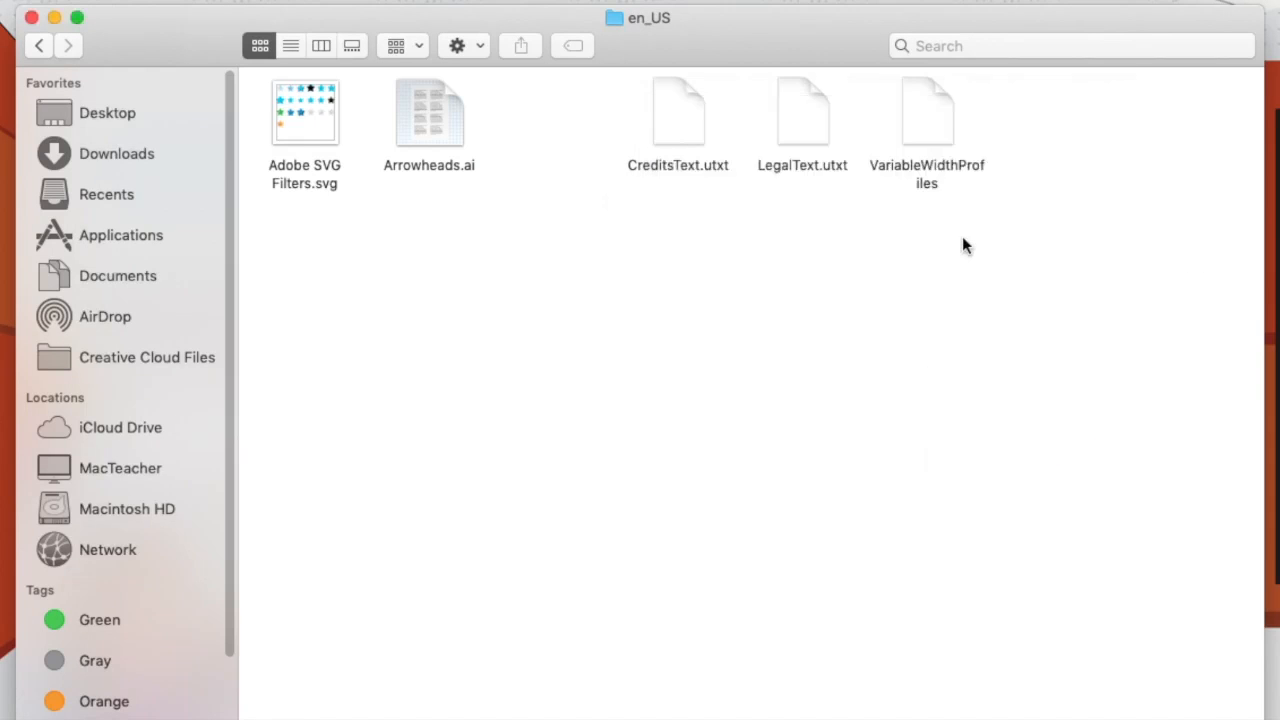
left_click(1088, 298)
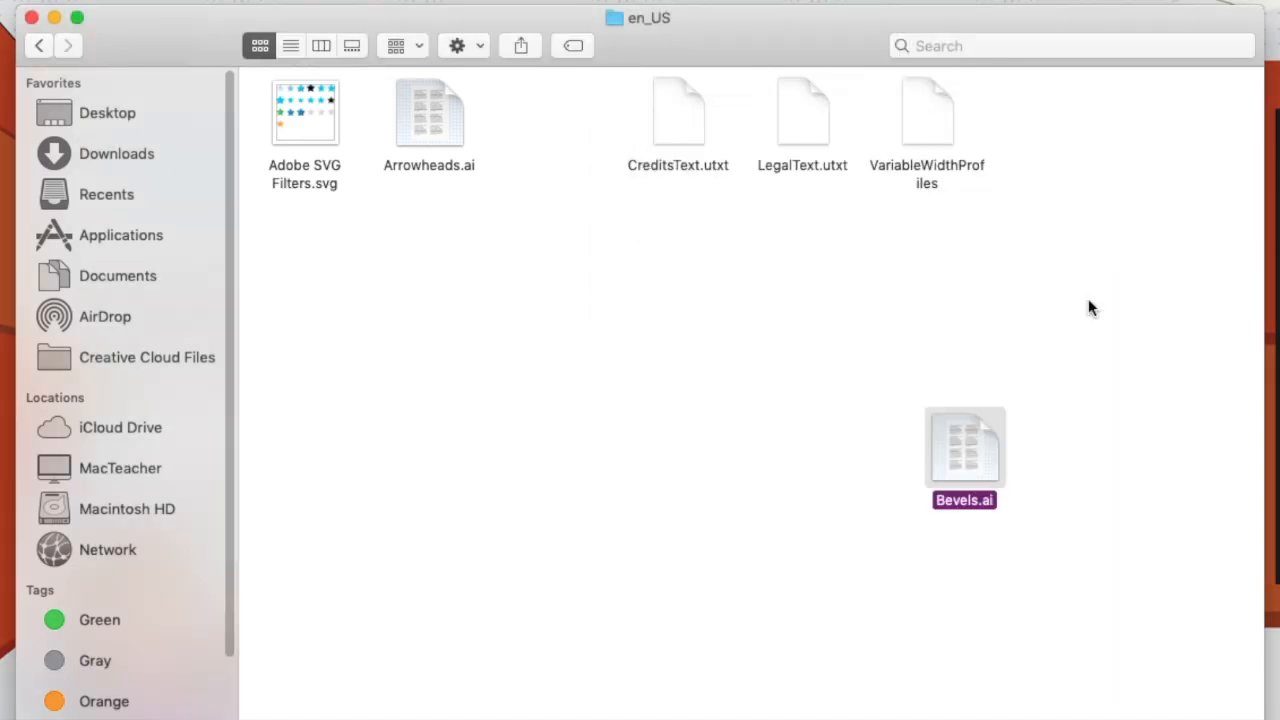
left_click_drag(987, 445, 551, 130)
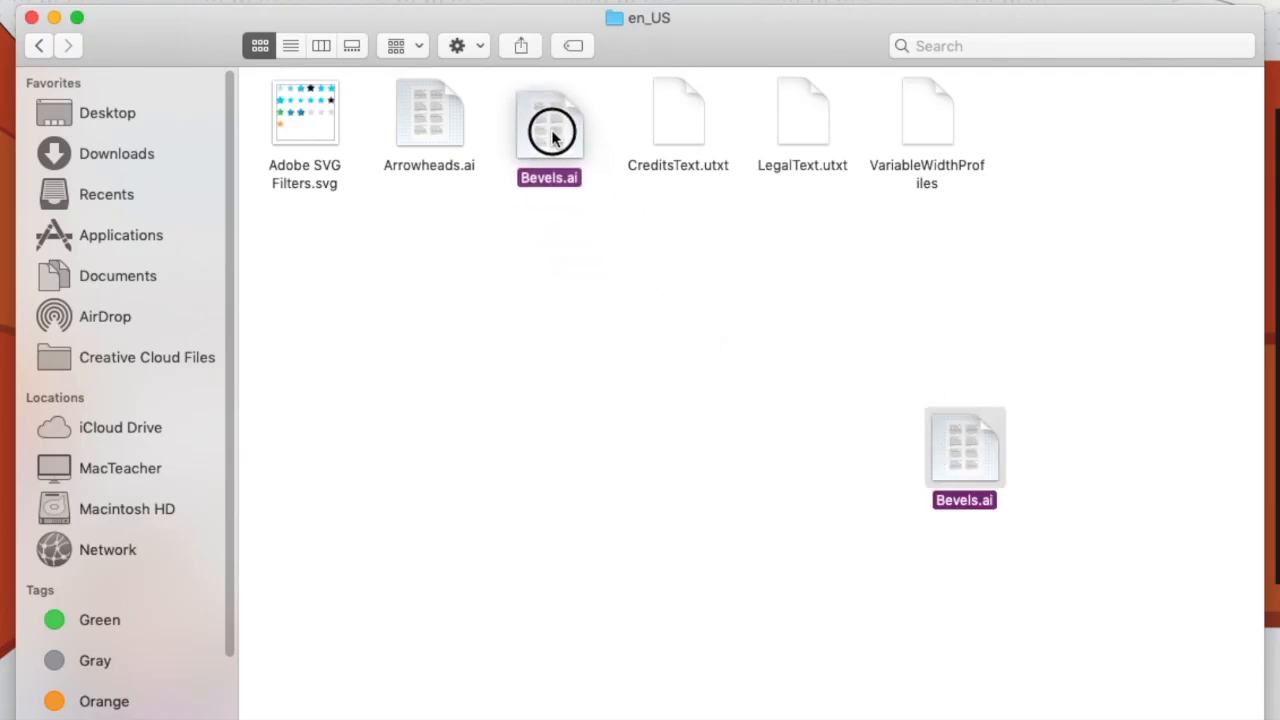
Switch to Illustrator, open the recent 3D Shapes.ai file, and resize its artboard to 15 in wide by 12 in high.
left_click(700, 409)
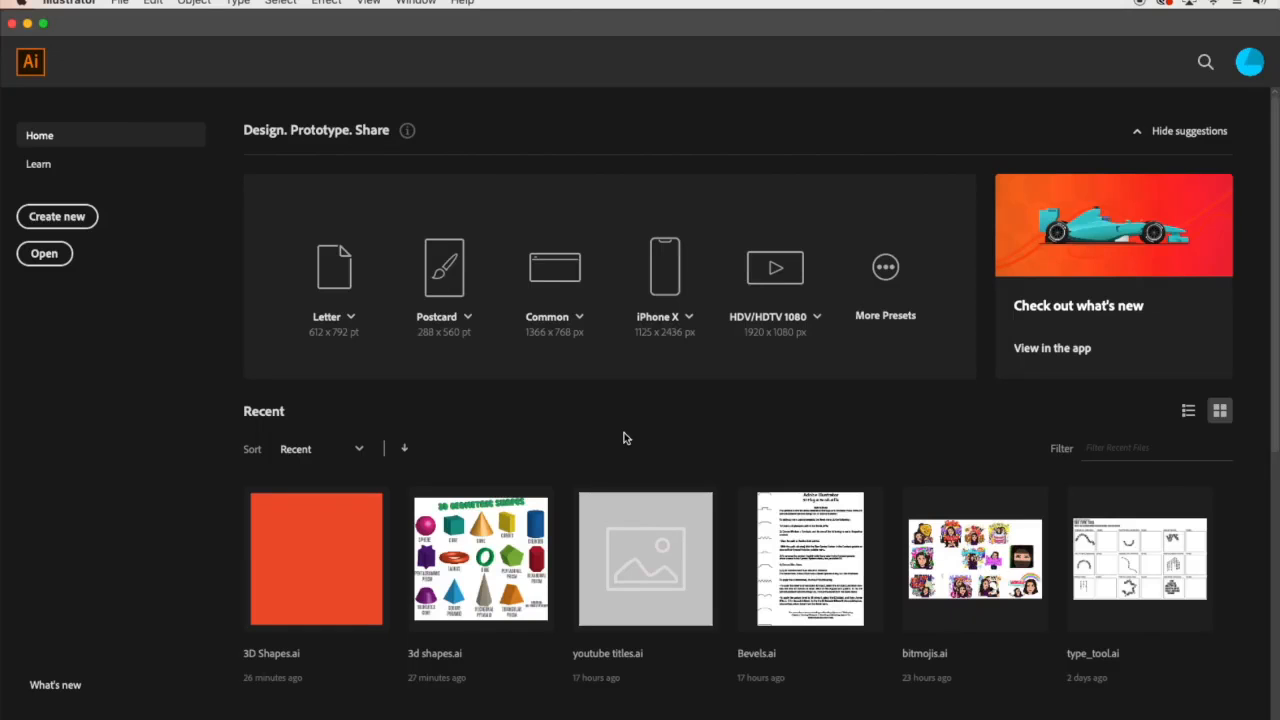
left_click(349, 536)
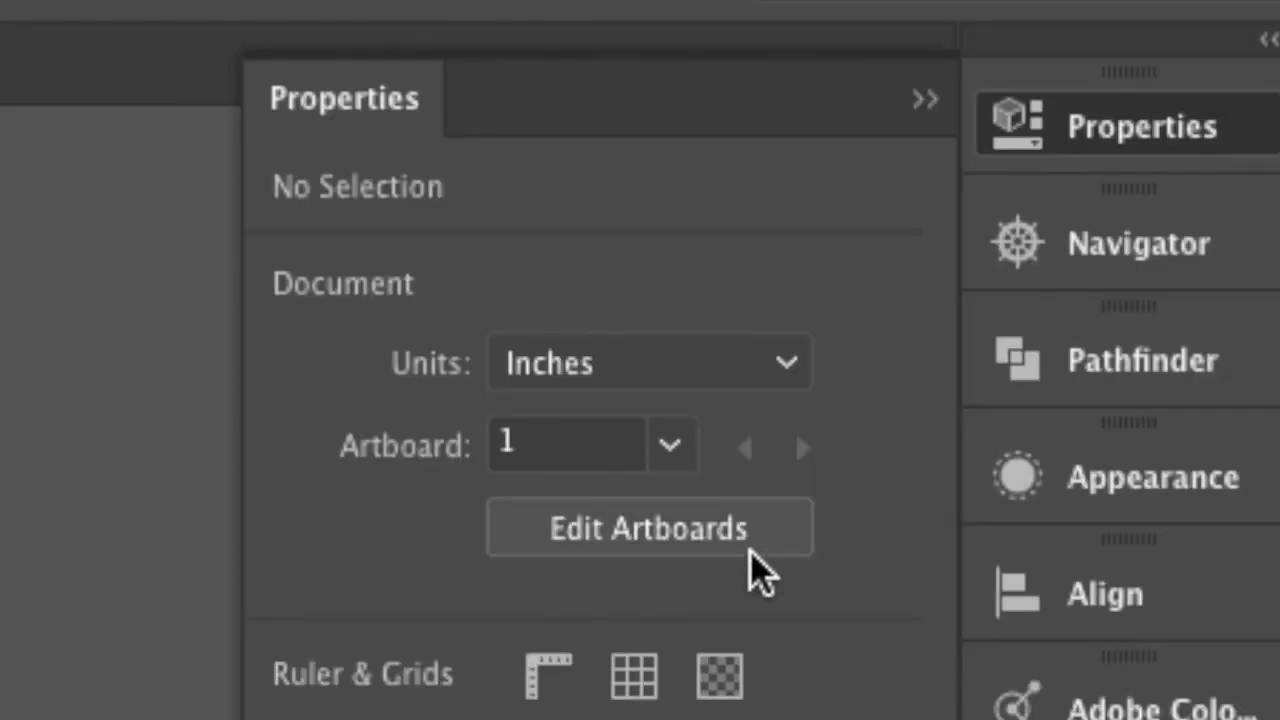
left_click(1128, 180)
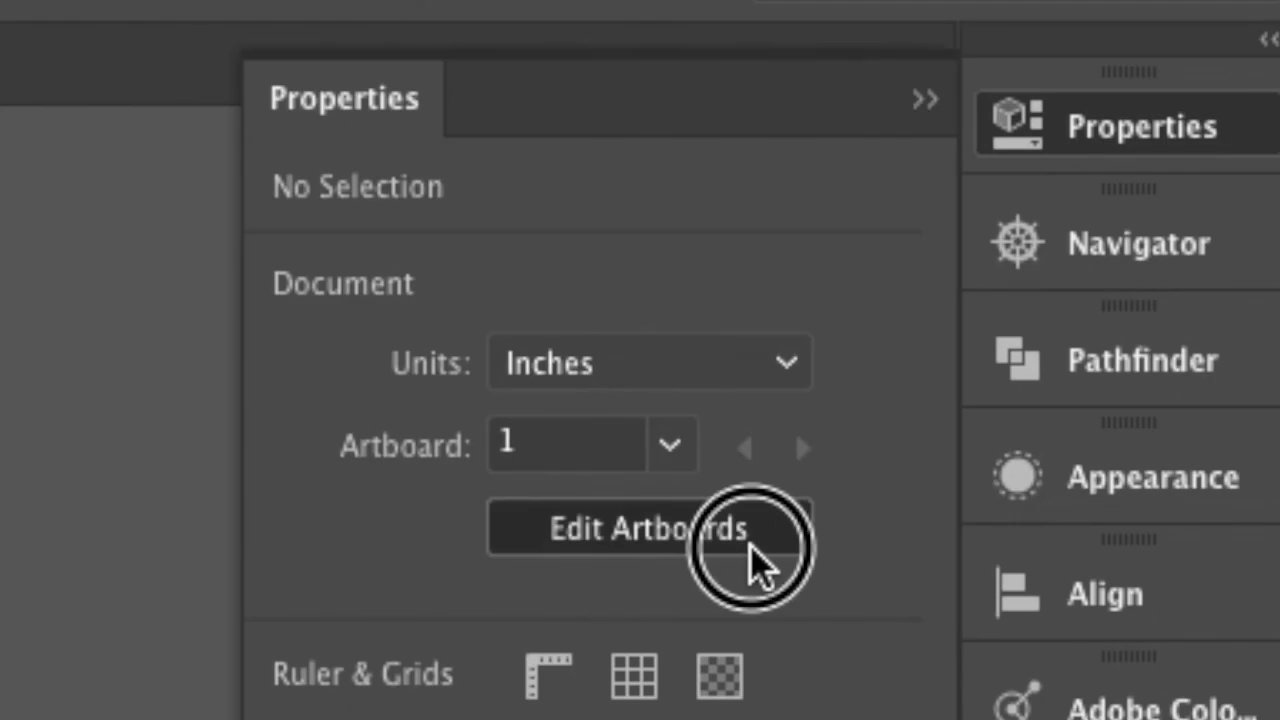
left_click(648, 348)
type("15")
left_click(708, 427)
type("12")
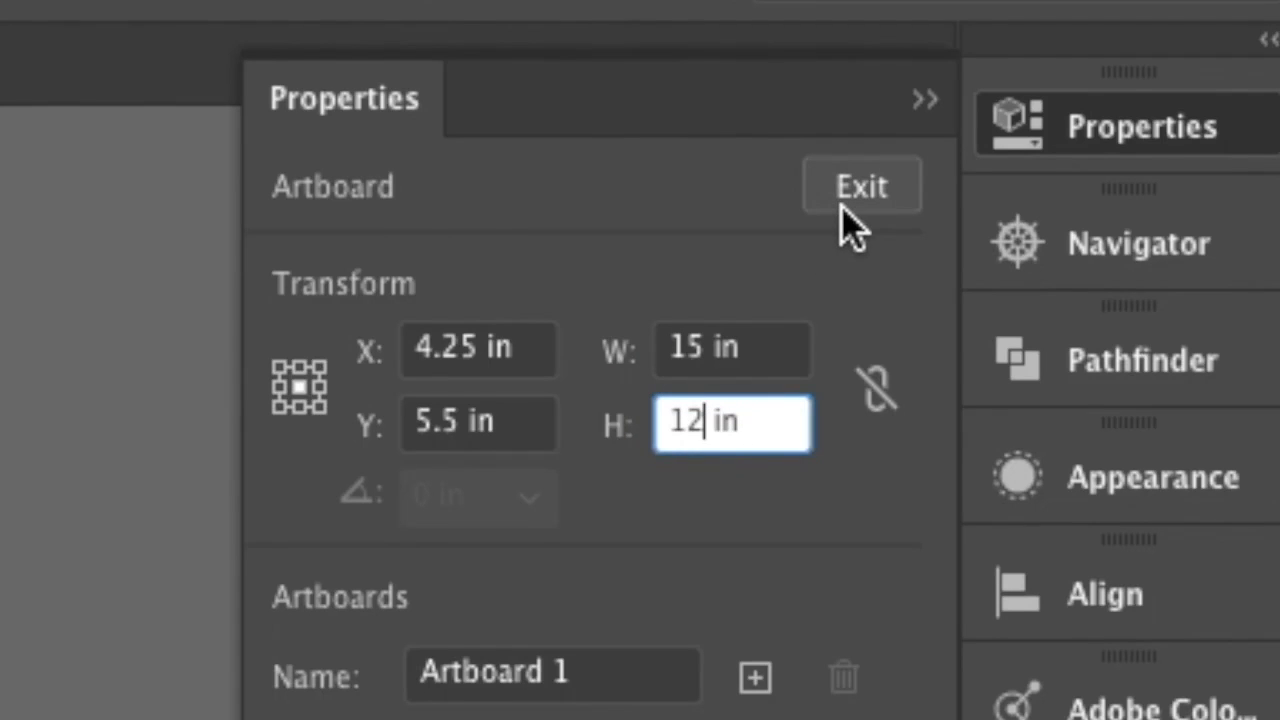
left_click(766, 340)
left_click(895, 205)
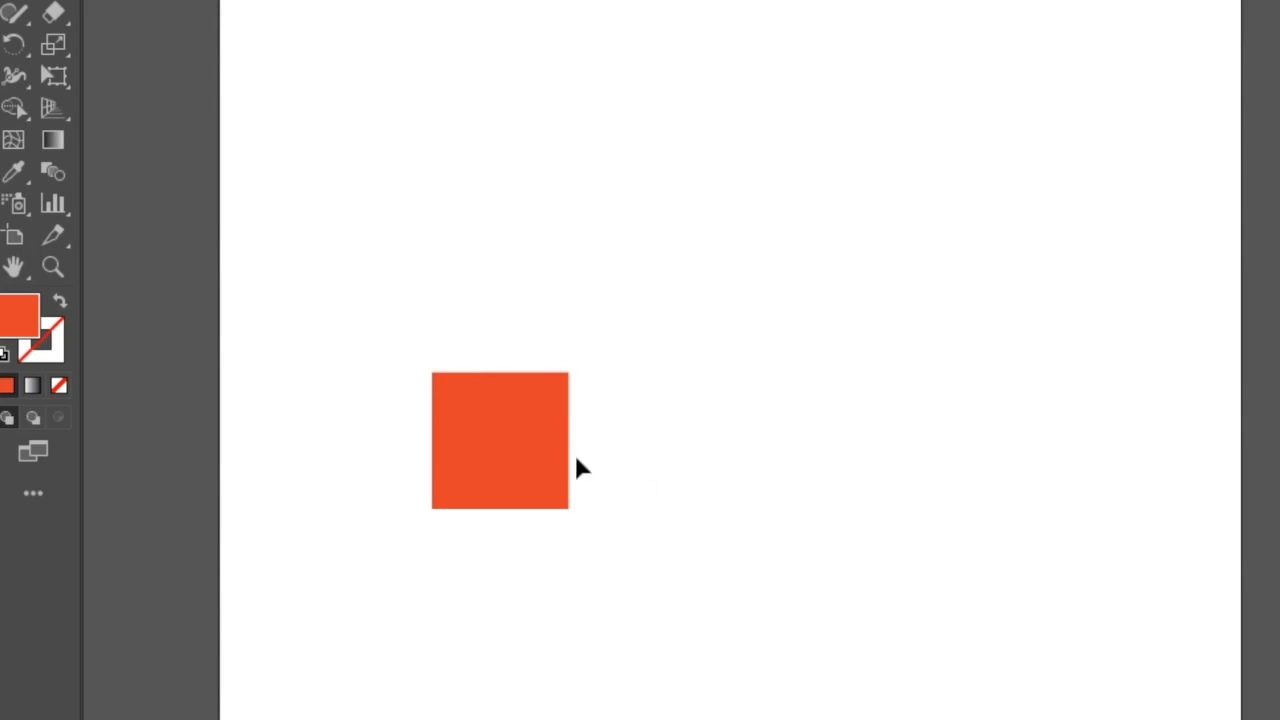
Start 3D Extrude & Bevel on the orange square with Preview on and the Front position, and rotate it to about -8° X and -14° Y.
left_click(562, 448)
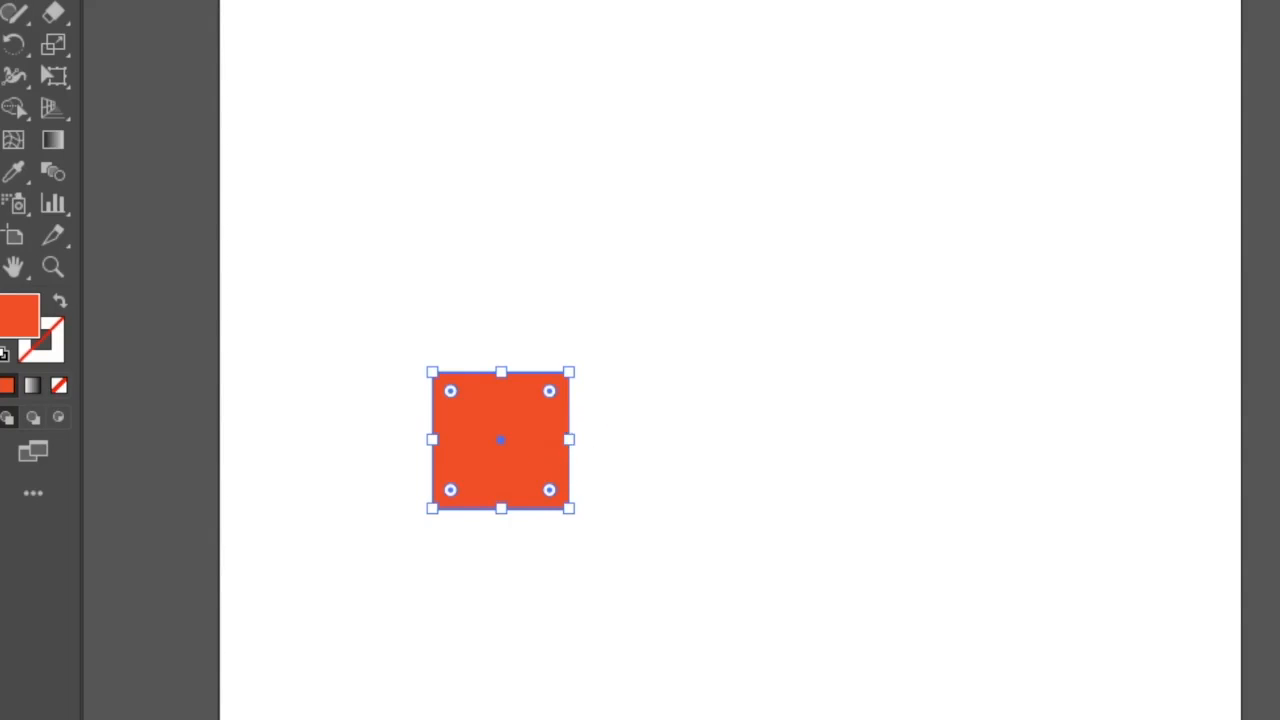
left_click(289, 3)
mouse_move(403, 220)
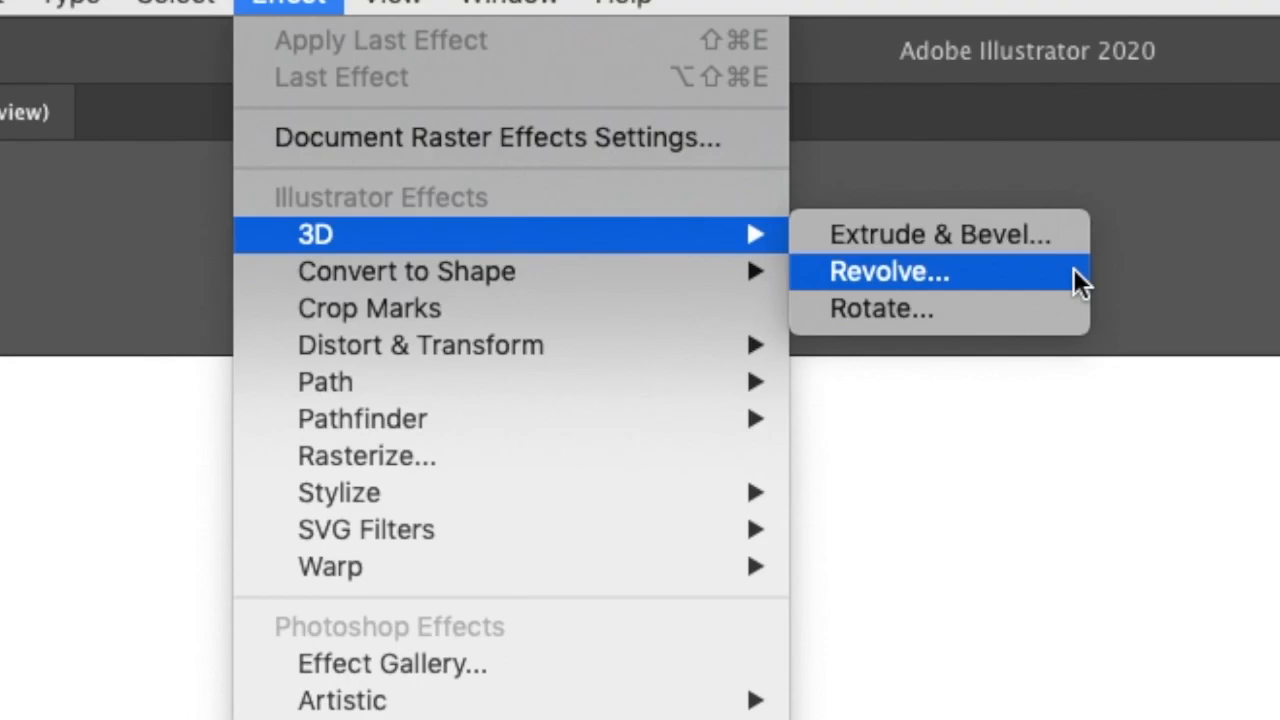
left_click(1069, 234)
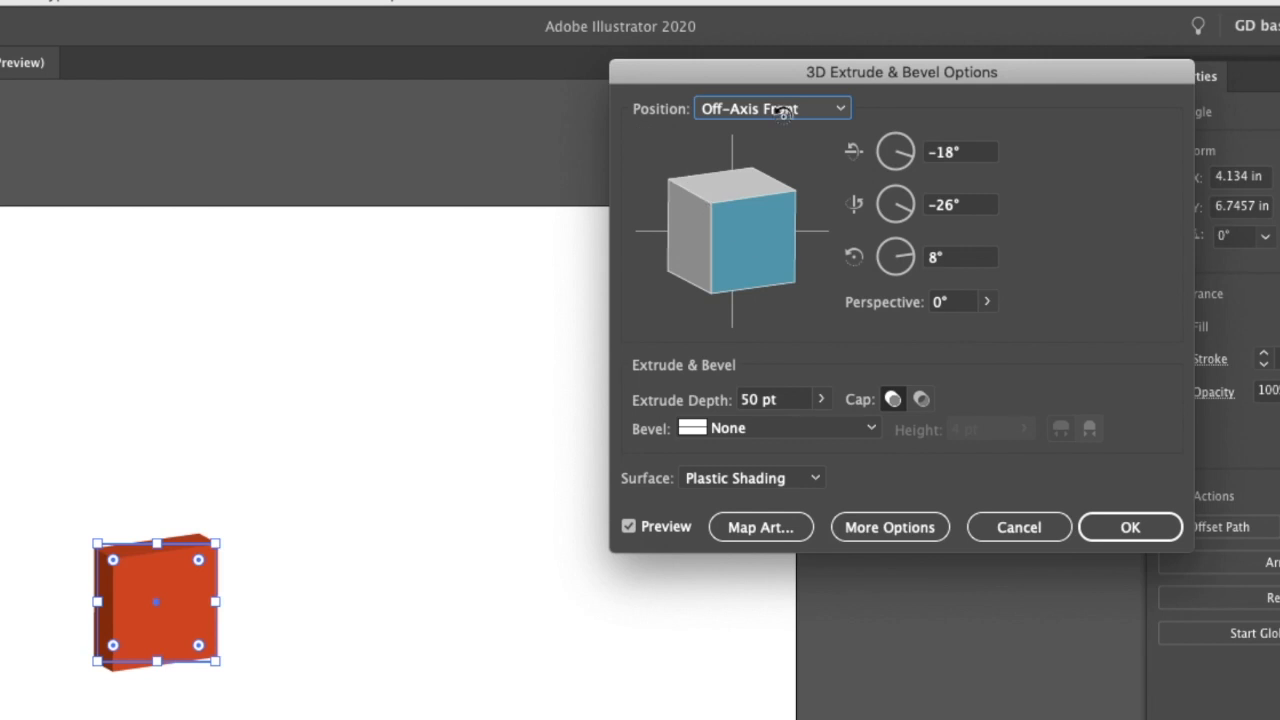
left_click(840, 108)
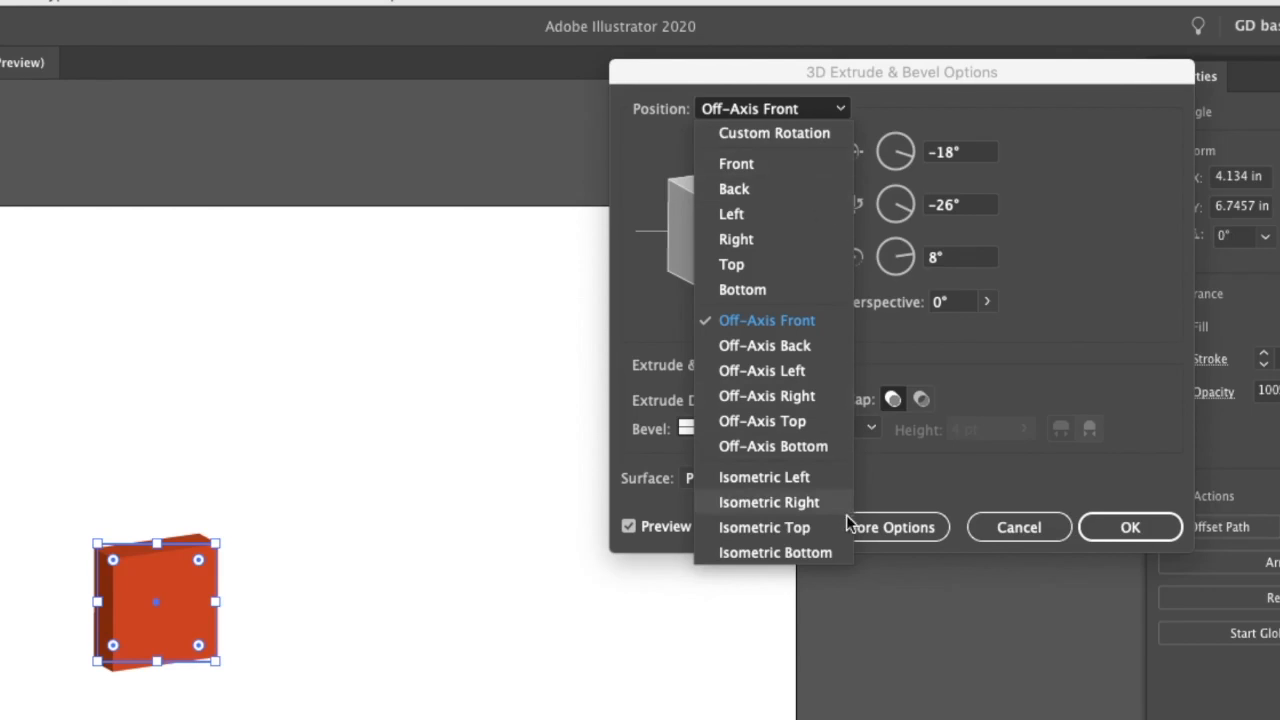
left_click(810, 166)
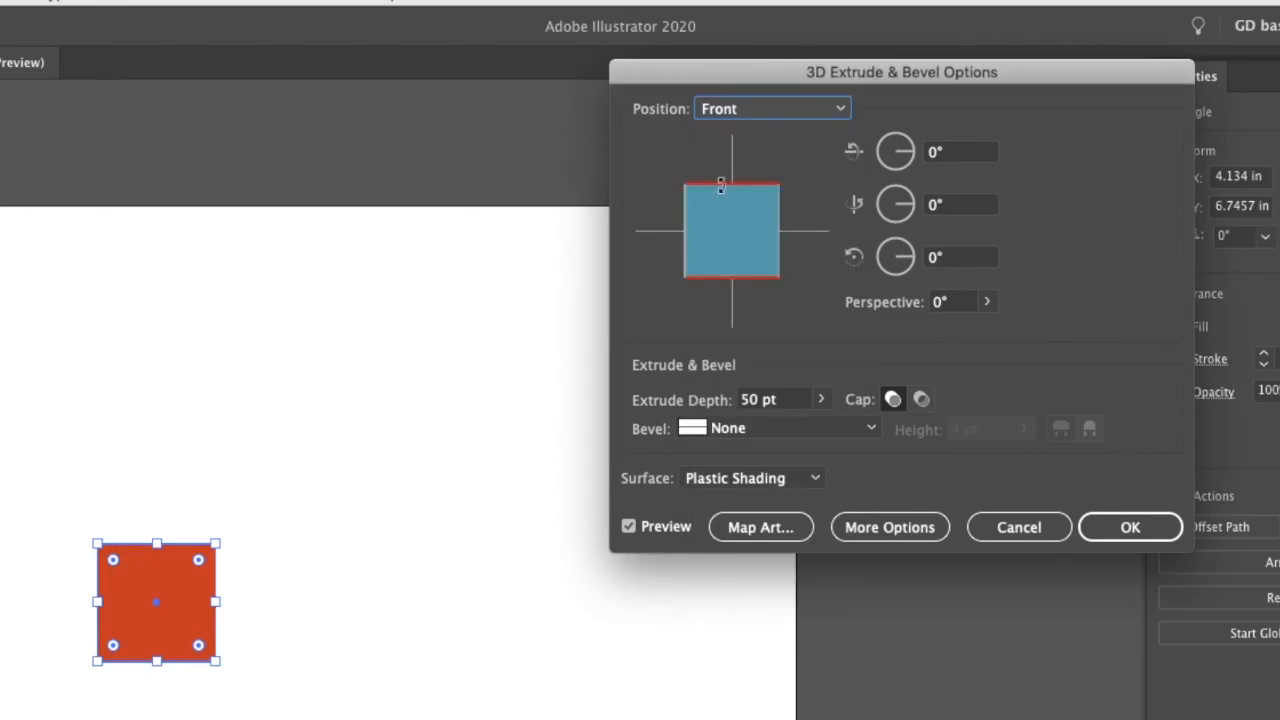
mouse_move(740, 220)
left_mouse_down()
mouse_move(743, 244)
mouse_move(754, 237)
left_mouse_up()
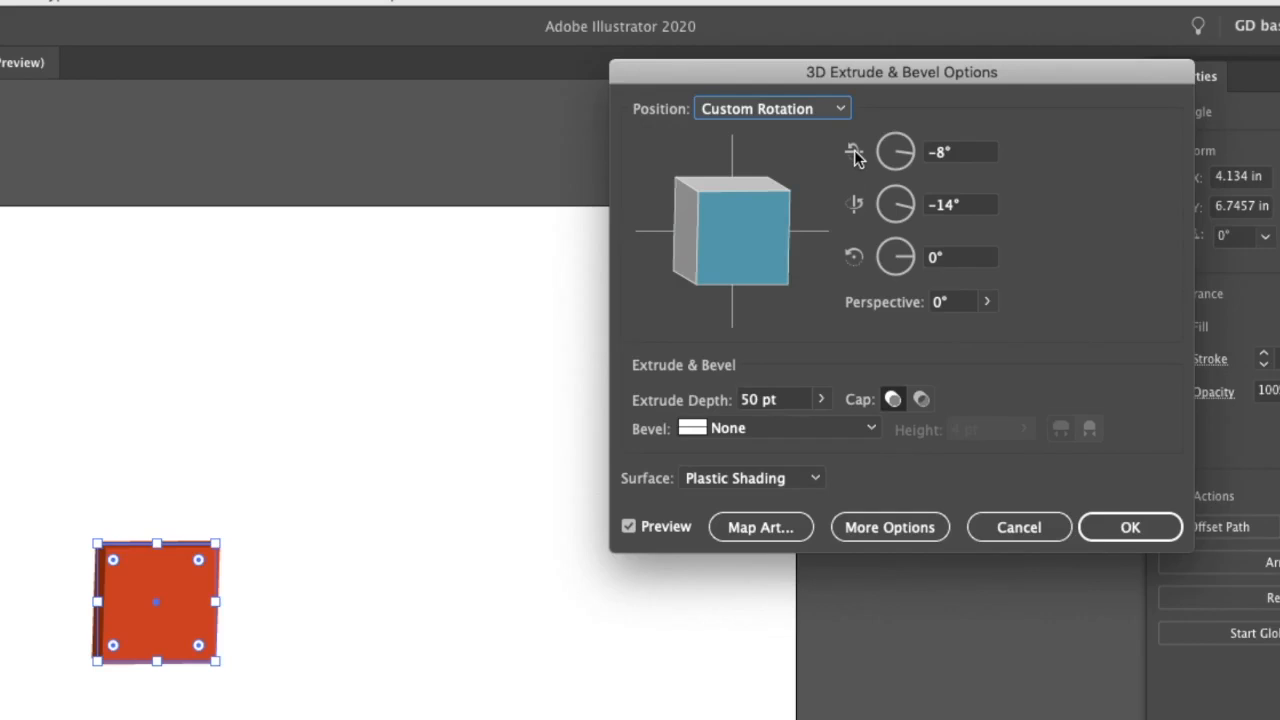
Set the square's 3D rotation to about 38° X, 14° Y and -18° Z, with a perspective of about 122°.
mouse_move(900, 157)
left_mouse_down()
mouse_move(903, 140)
mouse_move(908, 150)
left_mouse_up()
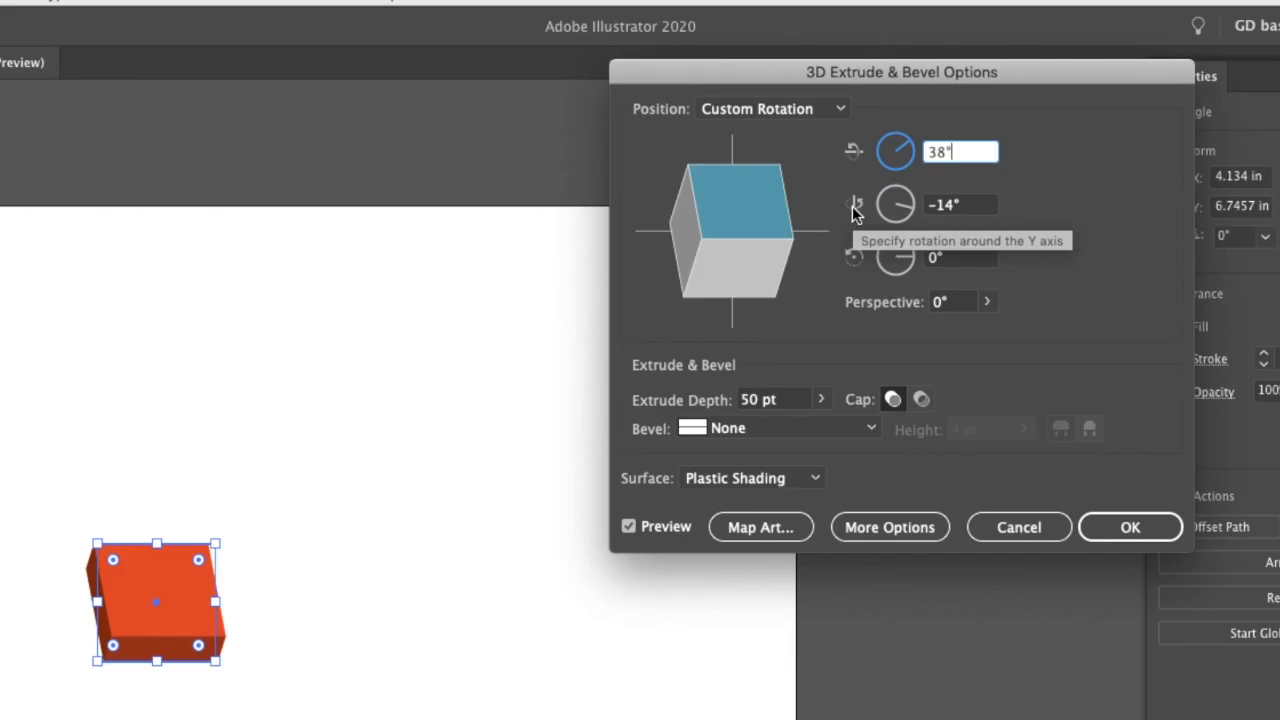
left_click_drag(903, 206, 899, 220)
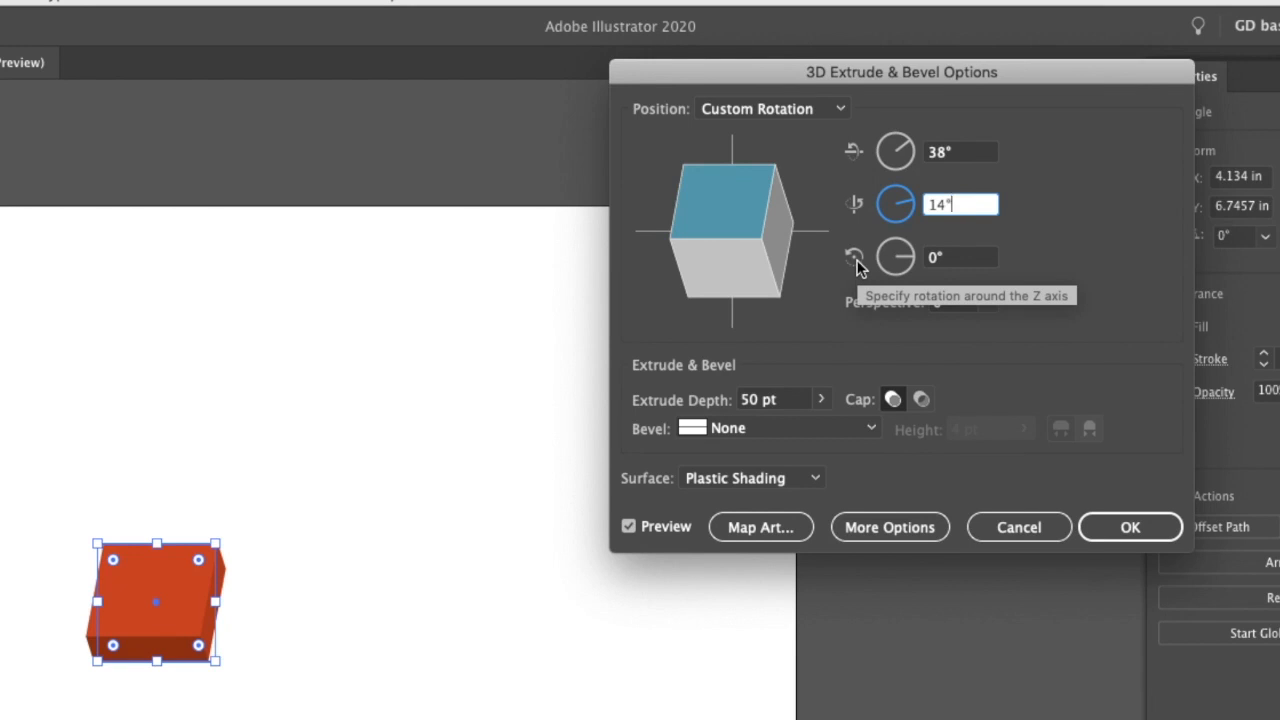
left_click_drag(903, 257, 907, 266)
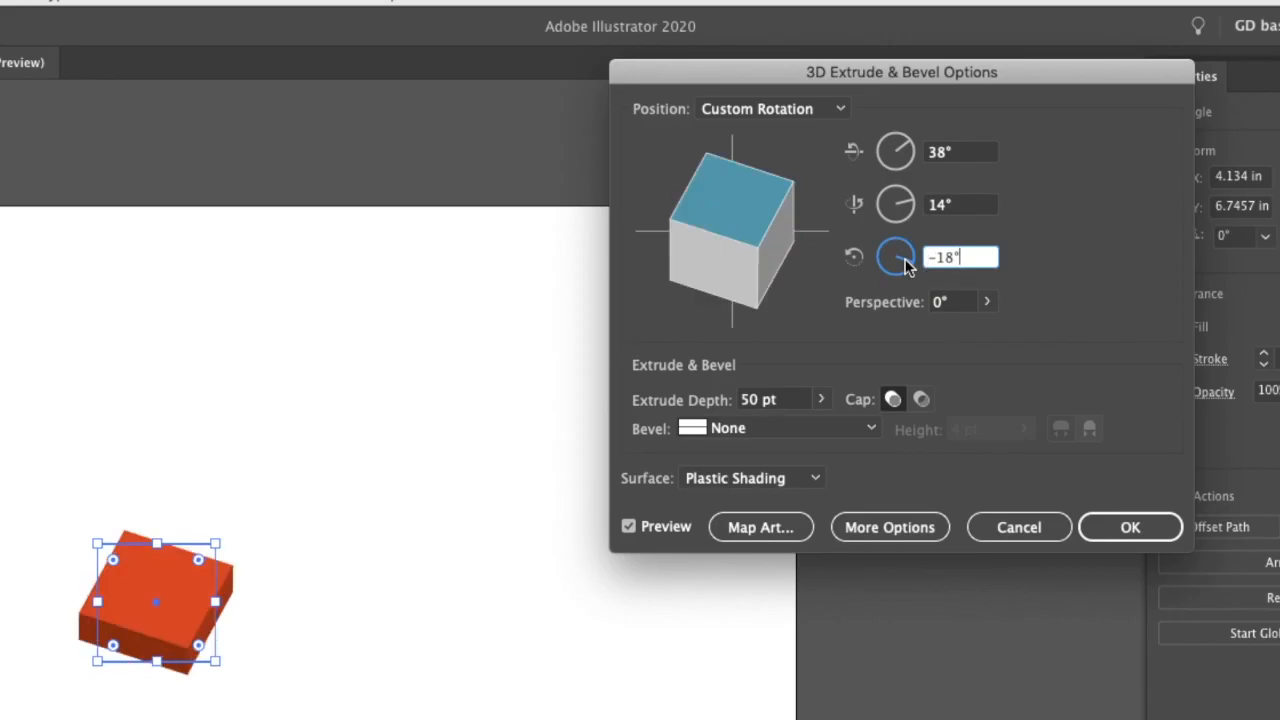
left_click(986, 303)
left_click_drag(902, 330, 960, 329)
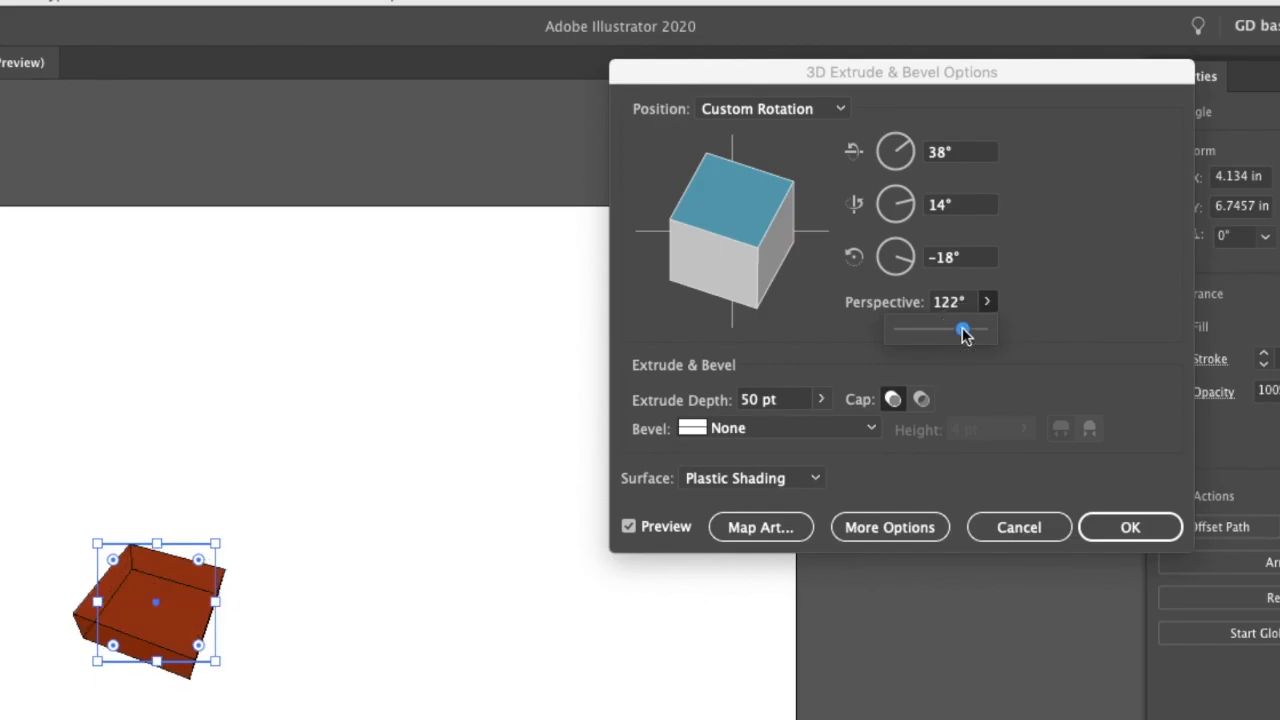
Rotate the shape to about 10° X, -26° Y and -11° Z with 0° perspective, and set the extrude depth to 301 pt.
mouse_move(745, 240)
left_mouse_down()
mouse_move(758, 252)
mouse_move(749, 240)
mouse_move(766, 240)
mouse_move(749, 240)
left_mouse_up()
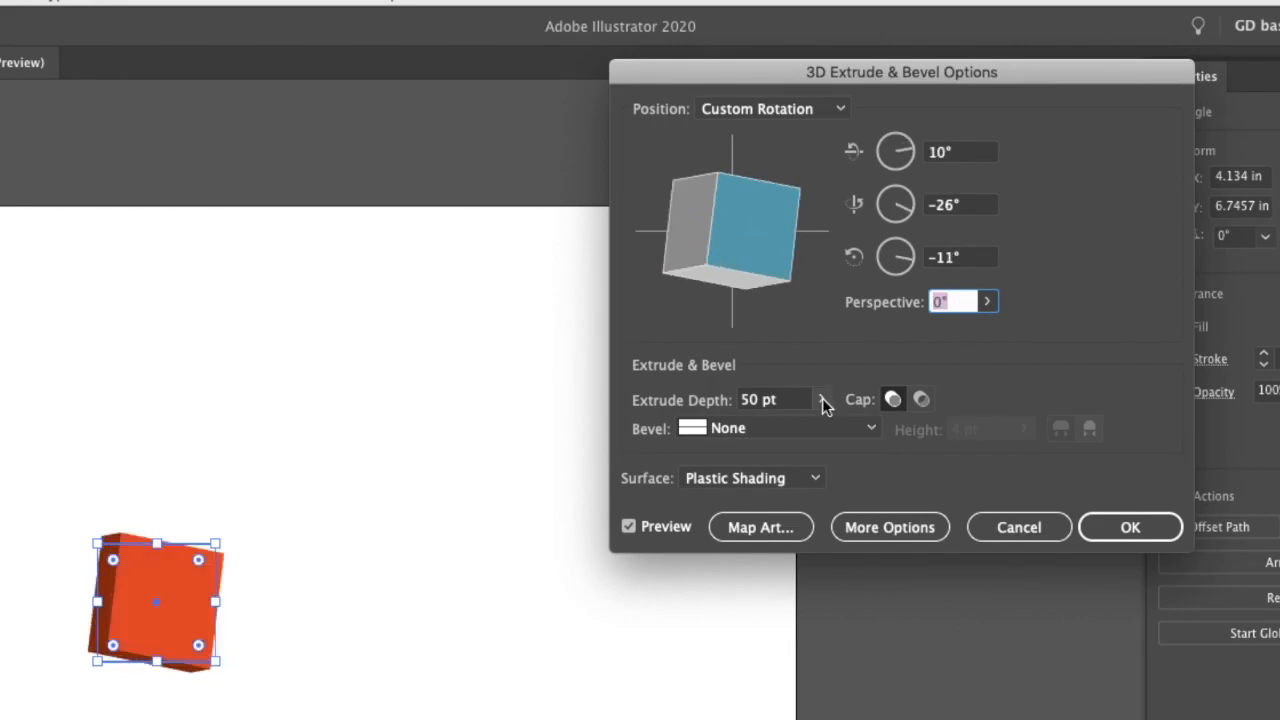
left_click(822, 399)
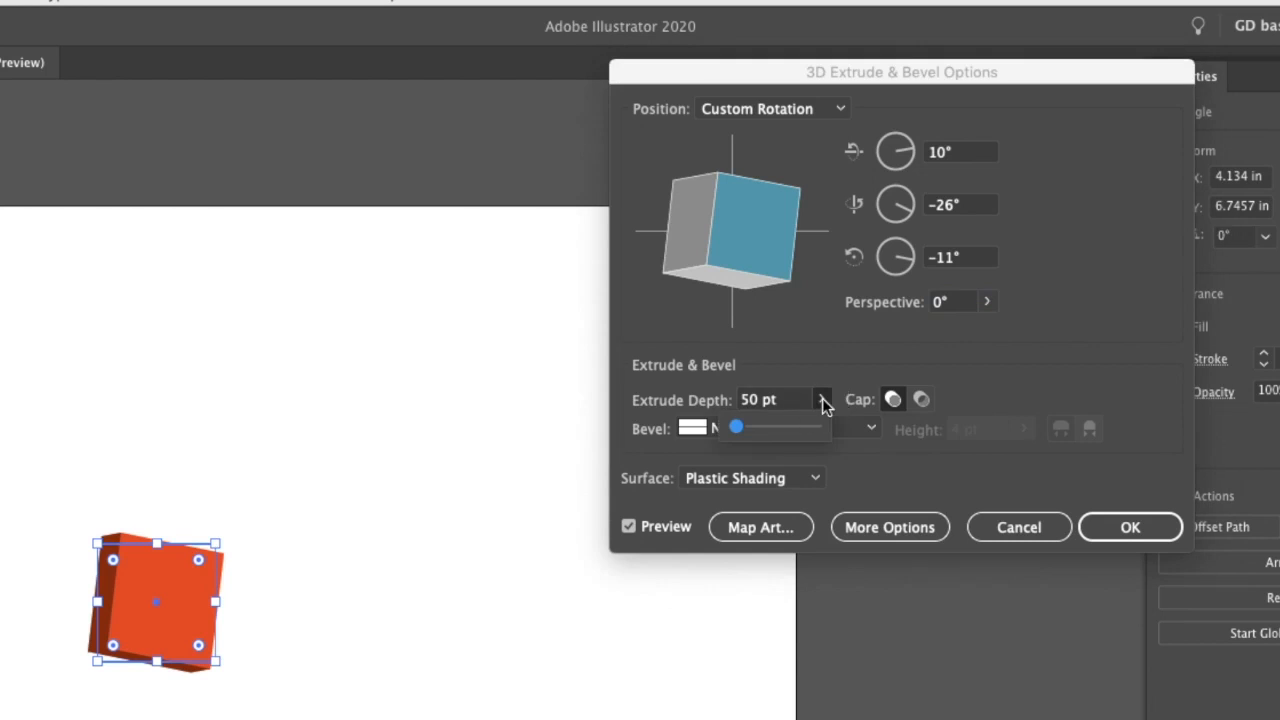
left_click_drag(747, 428, 750, 427)
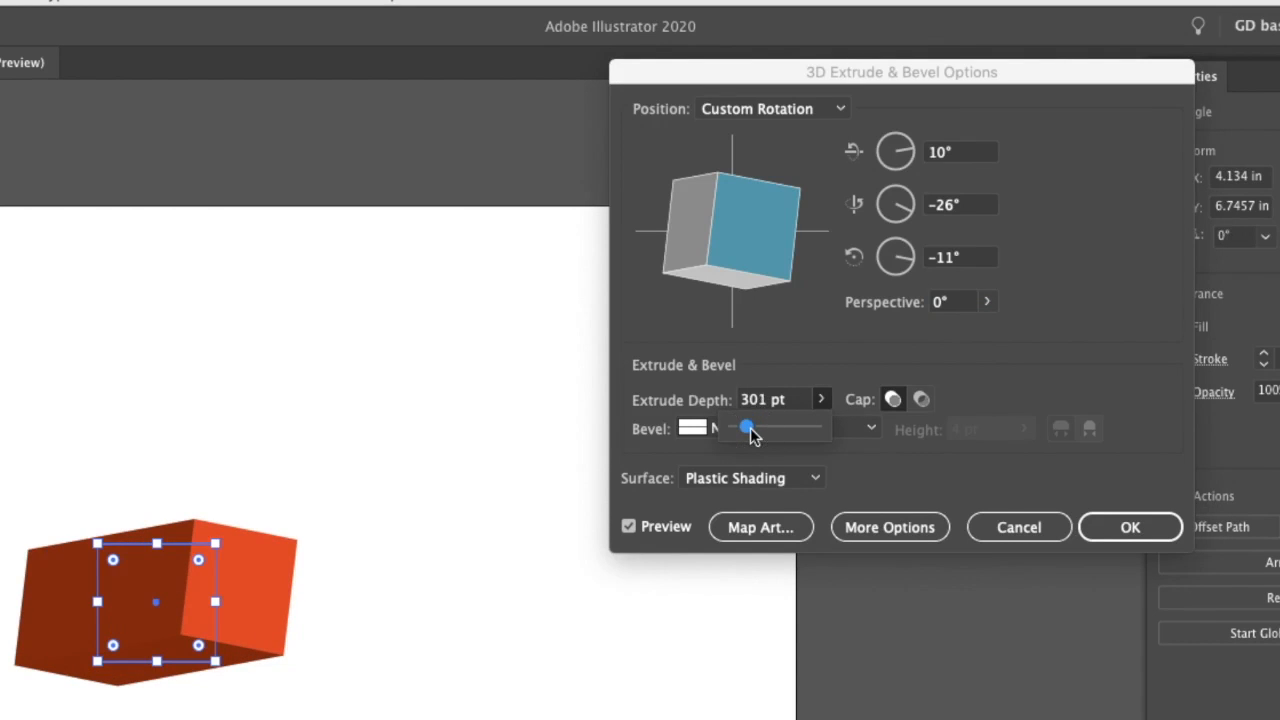
left_click(903, 345)
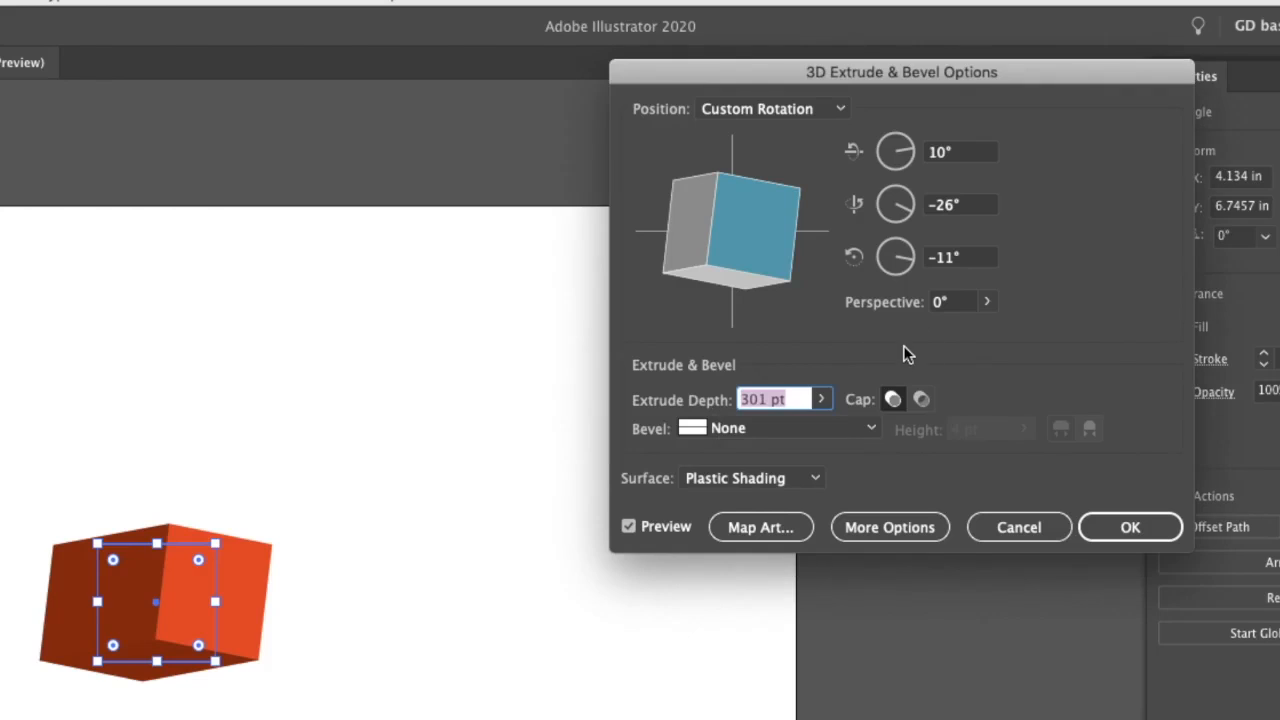
Turn the cap off for a hollow appearance and rotate the shape to about -11° X, -15° Y and -7° Z.
left_click(921, 400)
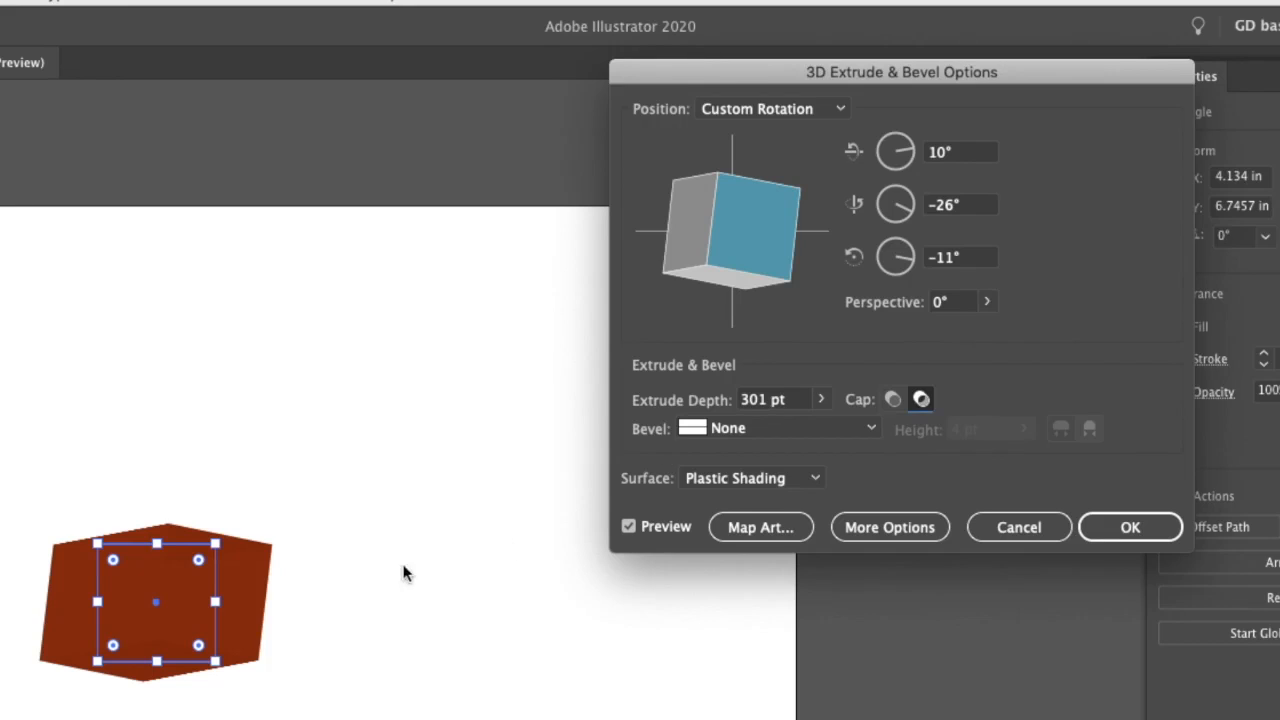
left_click_drag(759, 224, 743, 245)
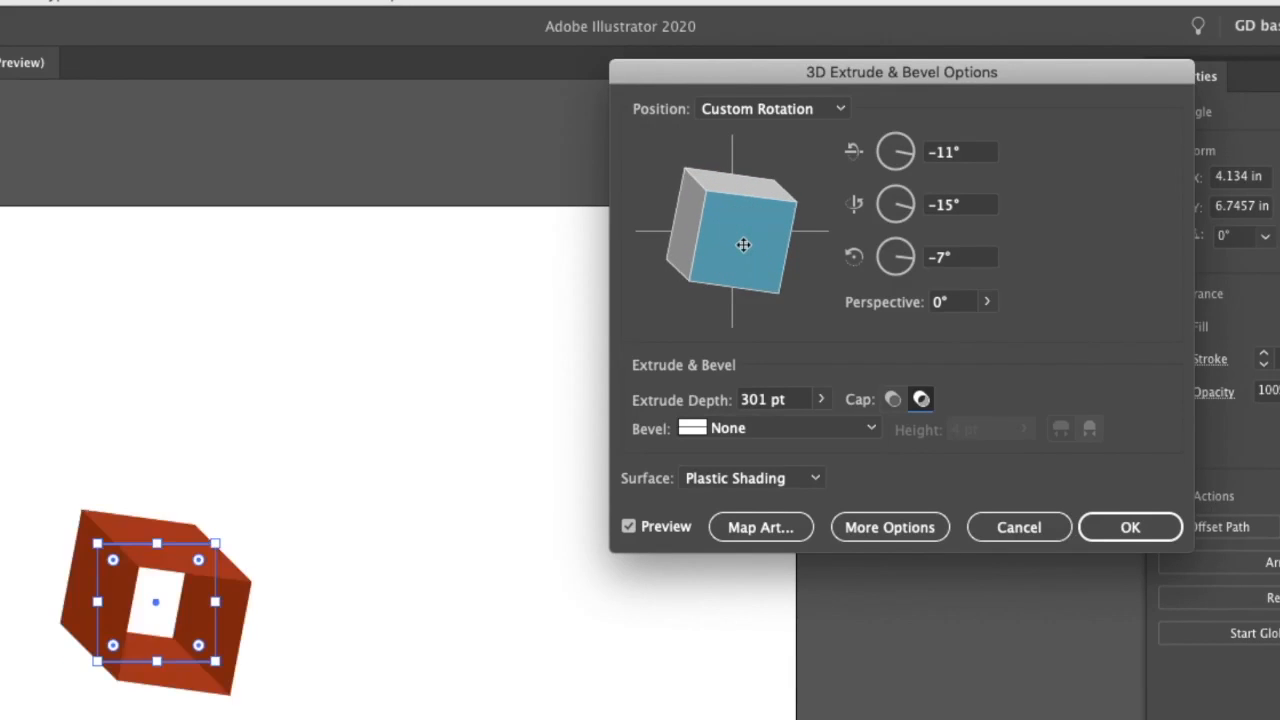
Apply the Classic bevel to the extruded square and set the bevel height to 19 pt.
left_click(872, 429)
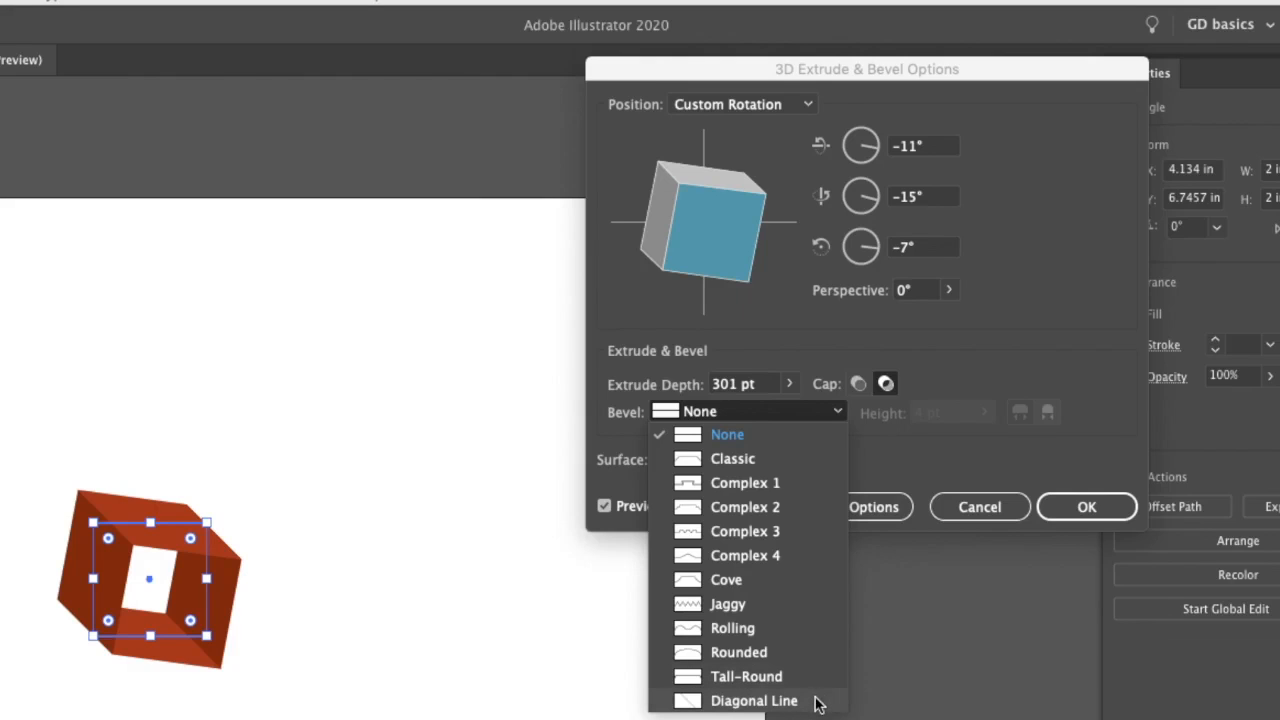
left_click(781, 461)
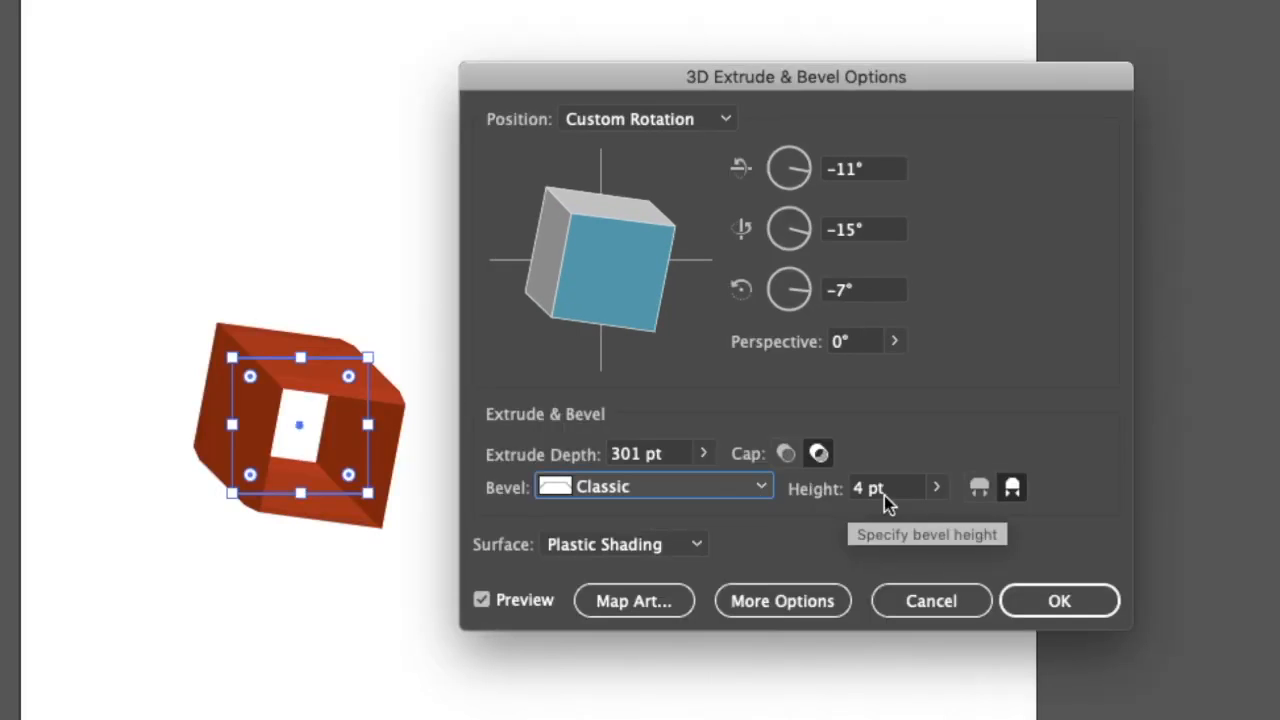
left_click(984, 412)
left_click_drag(902, 439, 948, 445)
left_click_drag(891, 522, 855, 521)
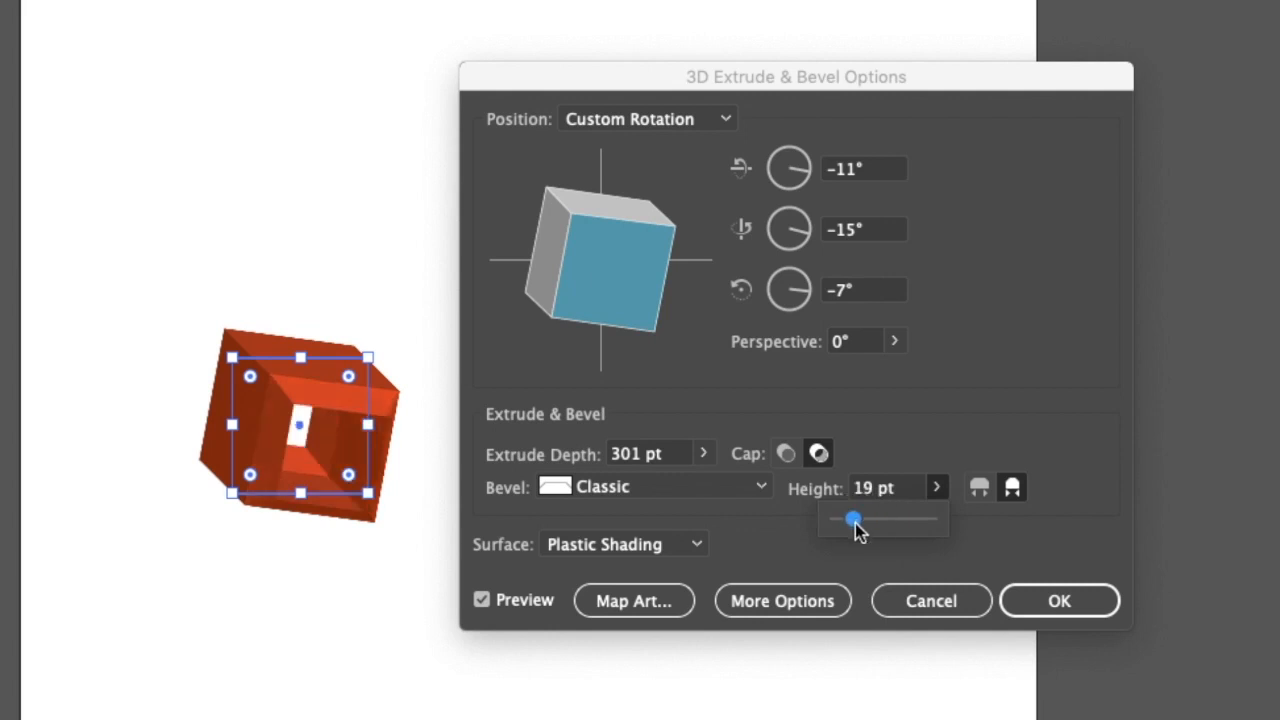
Try the Complex 1 bevel on the extruded square with a bevel height of 50 pt.
left_click(761, 487)
left_click(728, 580)
left_click(935, 491)
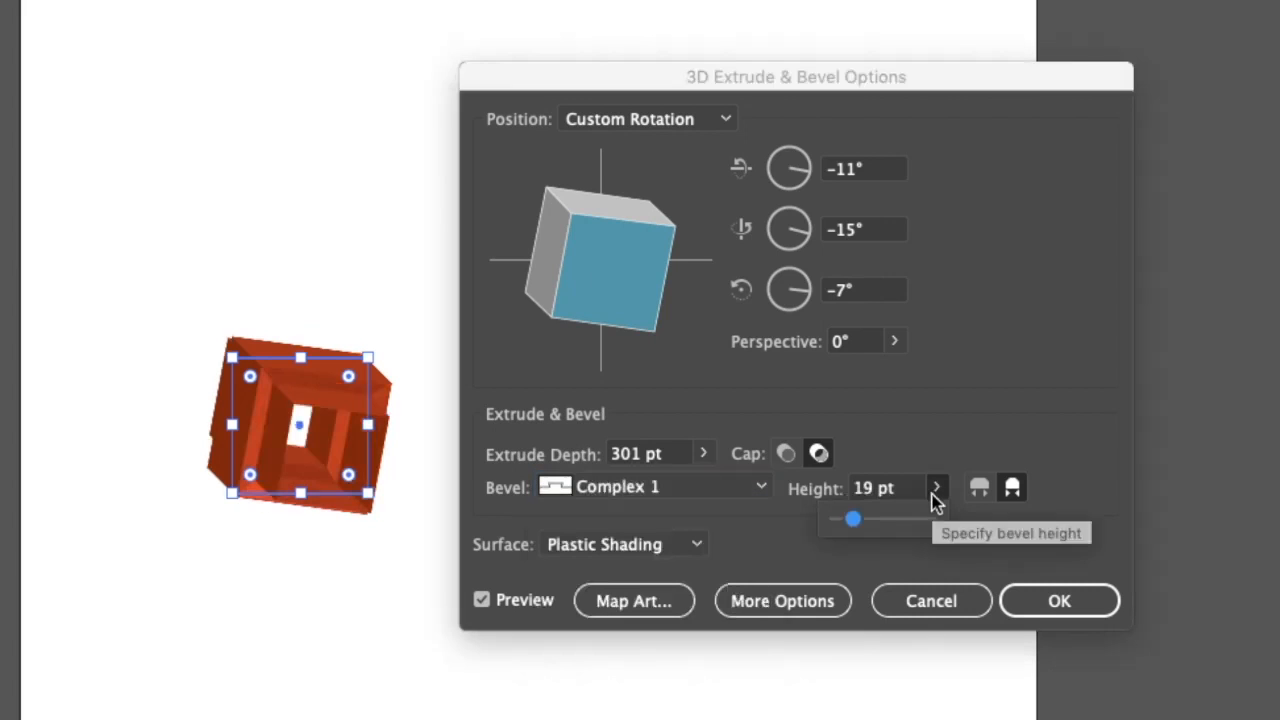
left_click_drag(854, 519, 889, 518)
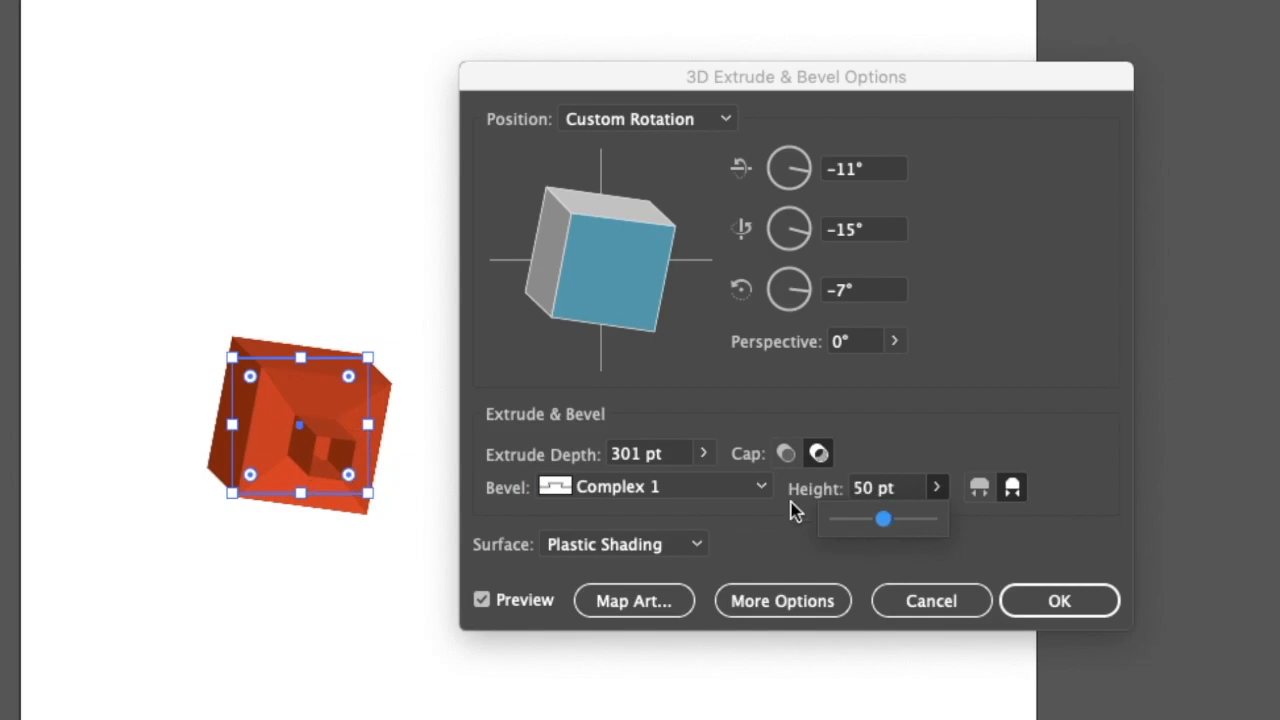
Try the Complex 2, Complex 3, Complex 4 and Cove bevels on the extruded square.
left_click(761, 487)
left_click(737, 608)
left_click(757, 486)
left_click(727, 640)
left_click(761, 487)
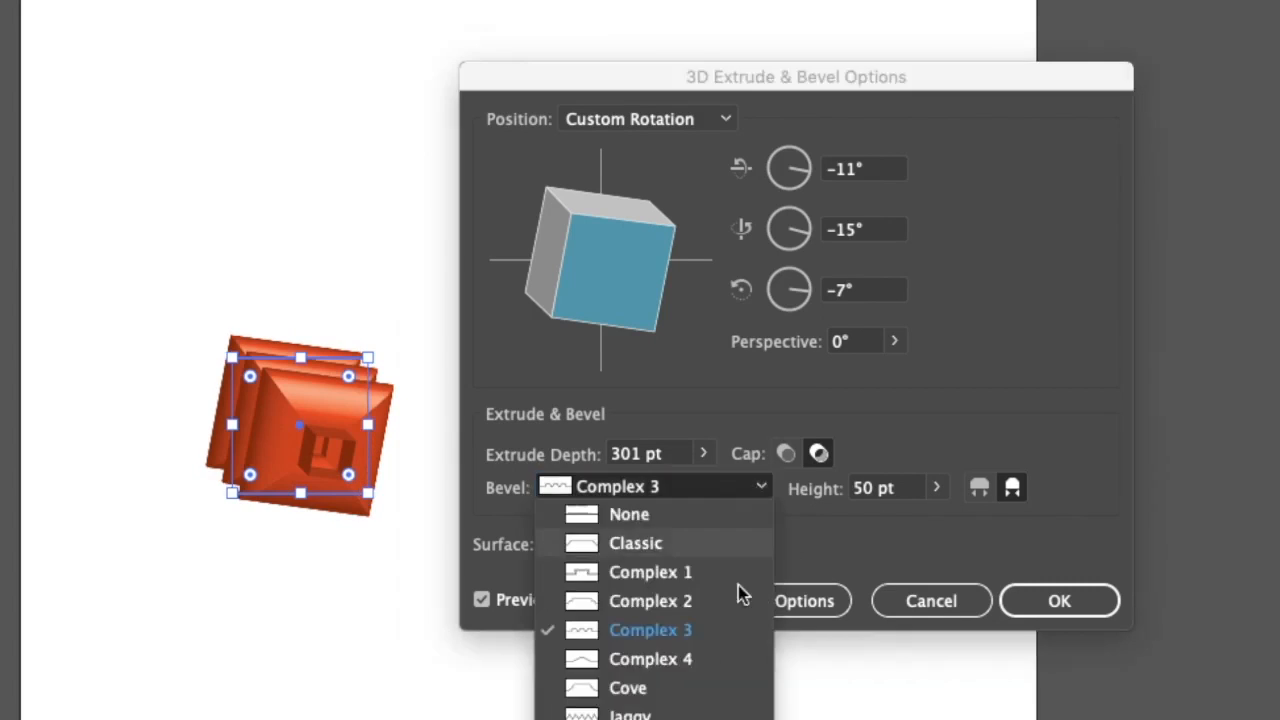
left_click(728, 657)
left_click(761, 487)
left_click(708, 686)
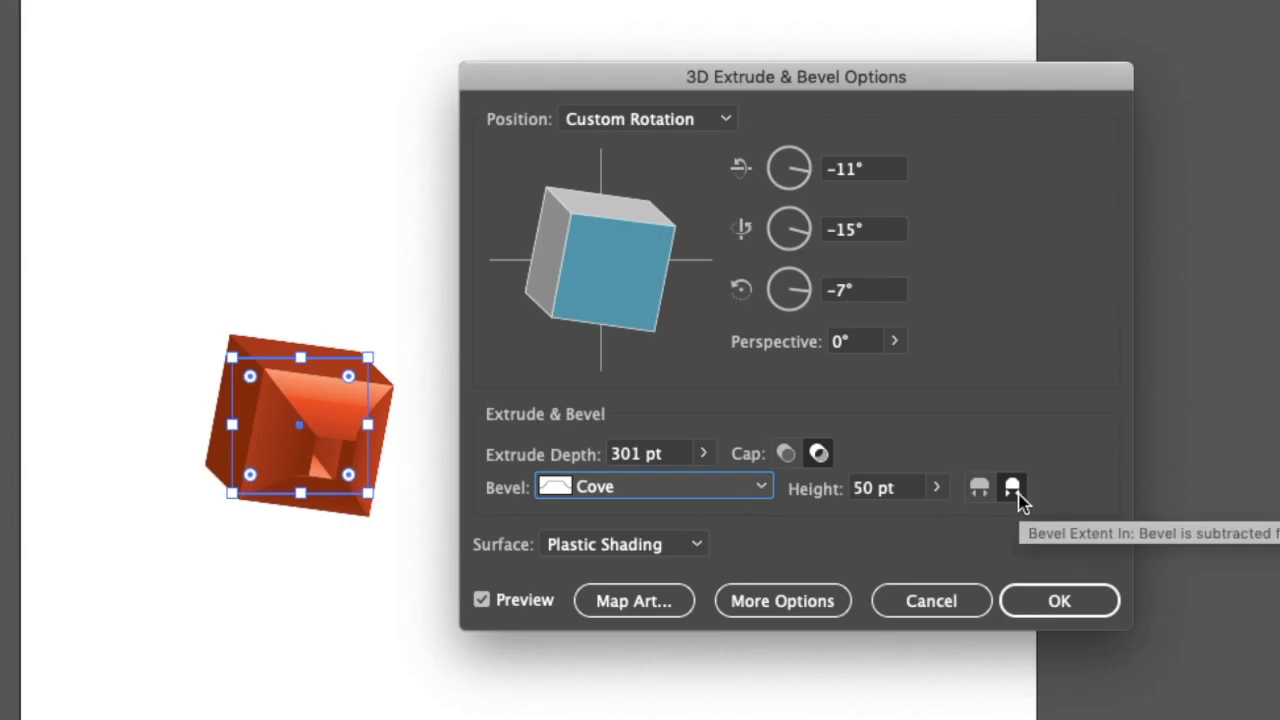
Try the outward bevel extent and the Jaggy bevel on the extruded square.
left_click(983, 491)
left_click(761, 487)
left_click(708, 711)
Apply the custom Diagonal Line bevel to the extruded square and set the bevel height to 70 pt.
left_click(761, 487)
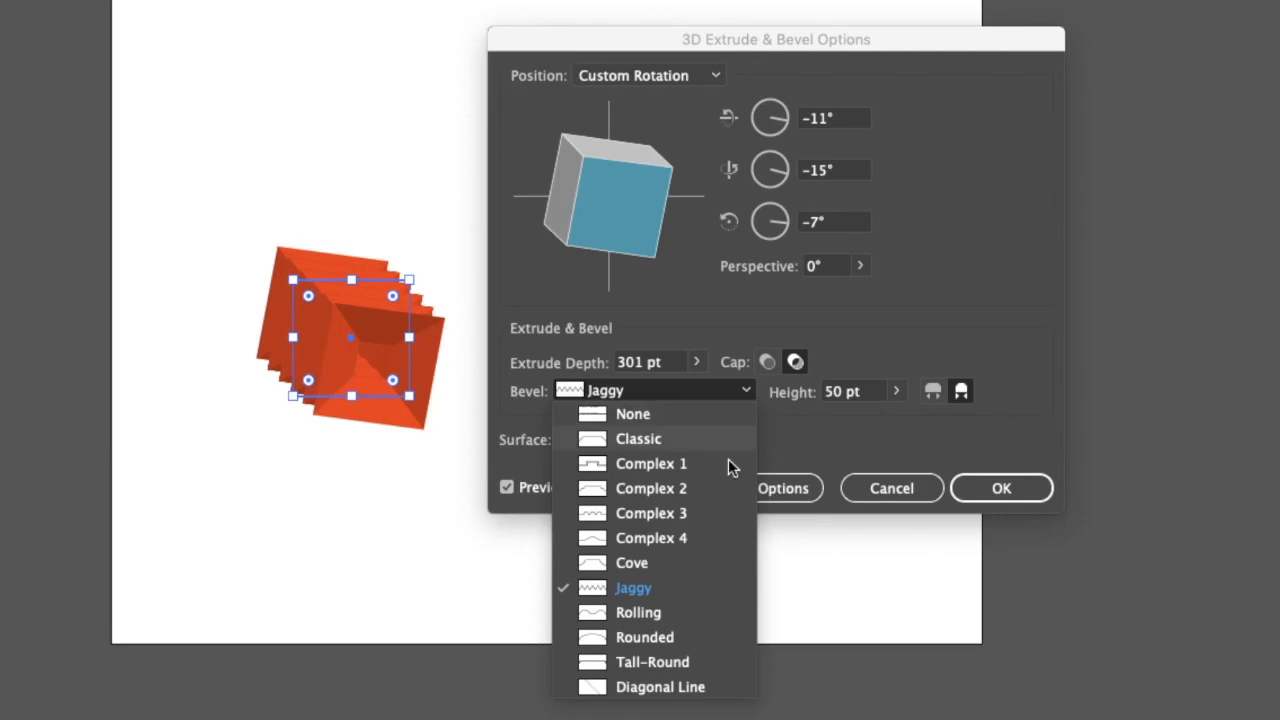
left_click(713, 689)
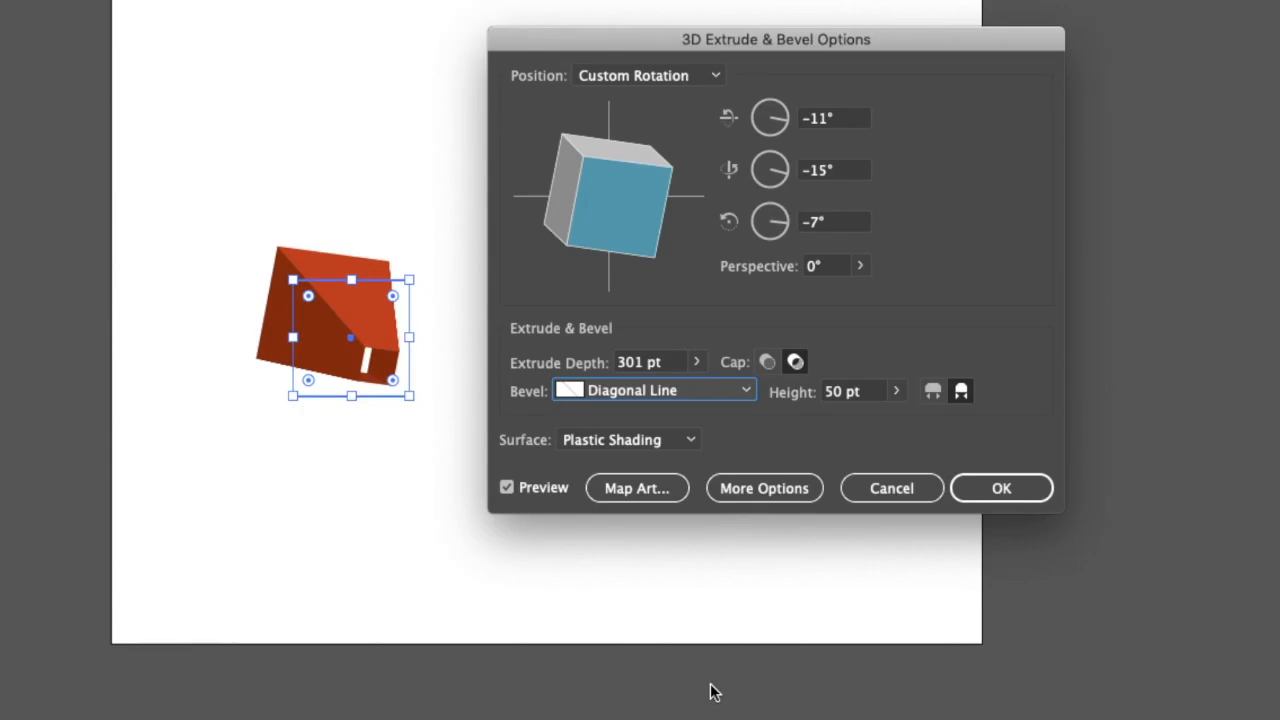
left_click(896, 391)
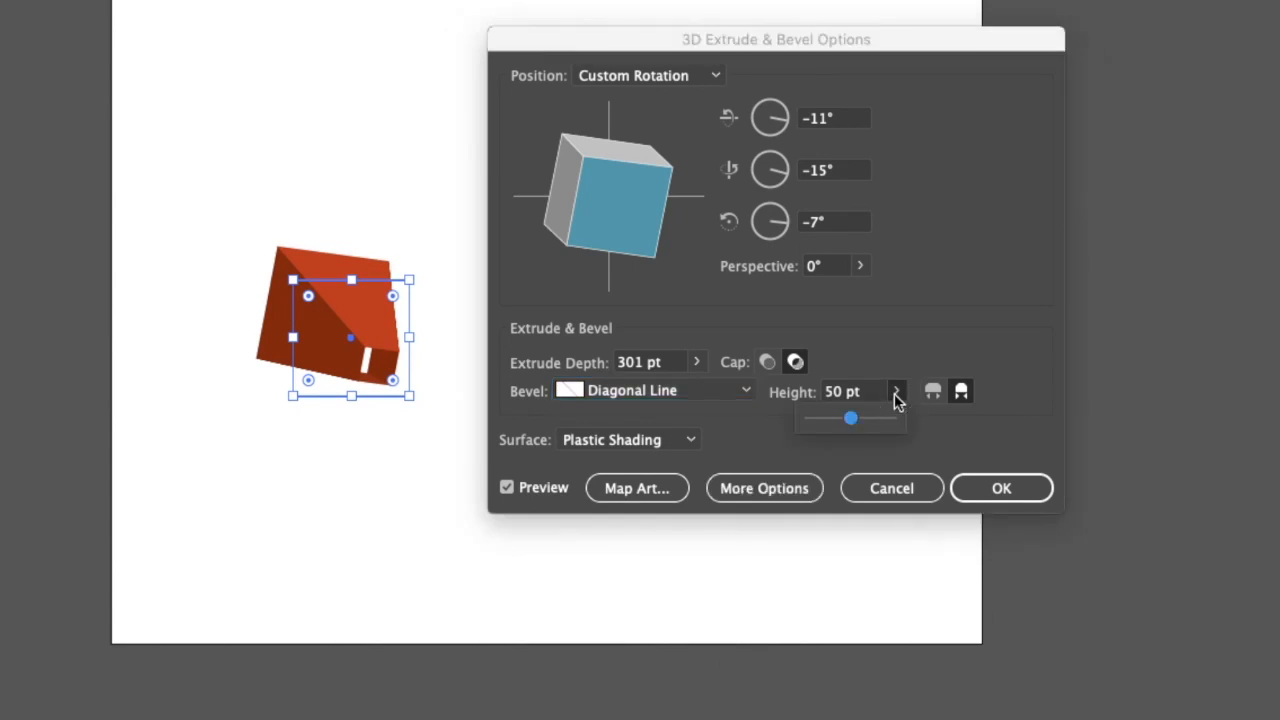
left_click_drag(853, 419, 868, 424)
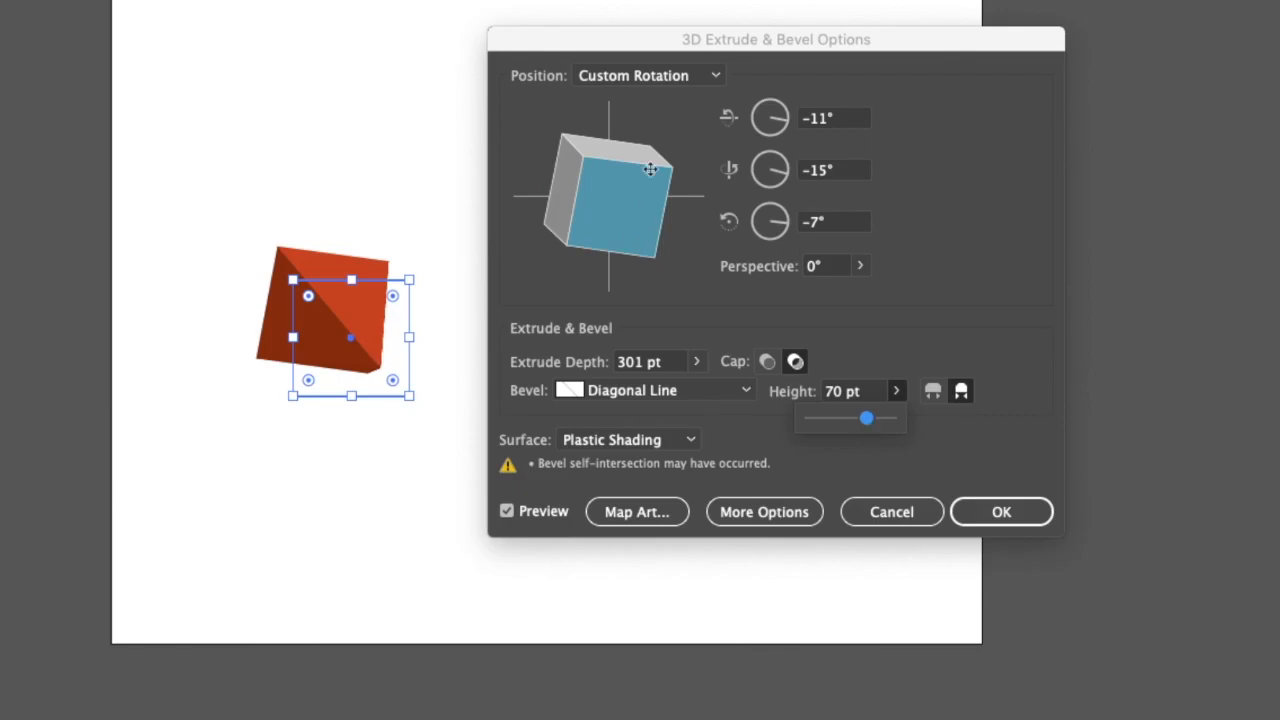
Reset the shape to the Front position and rotate it to about 40° X, 30° Y and -33° Z.
left_click(657, 78)
left_click(648, 131)
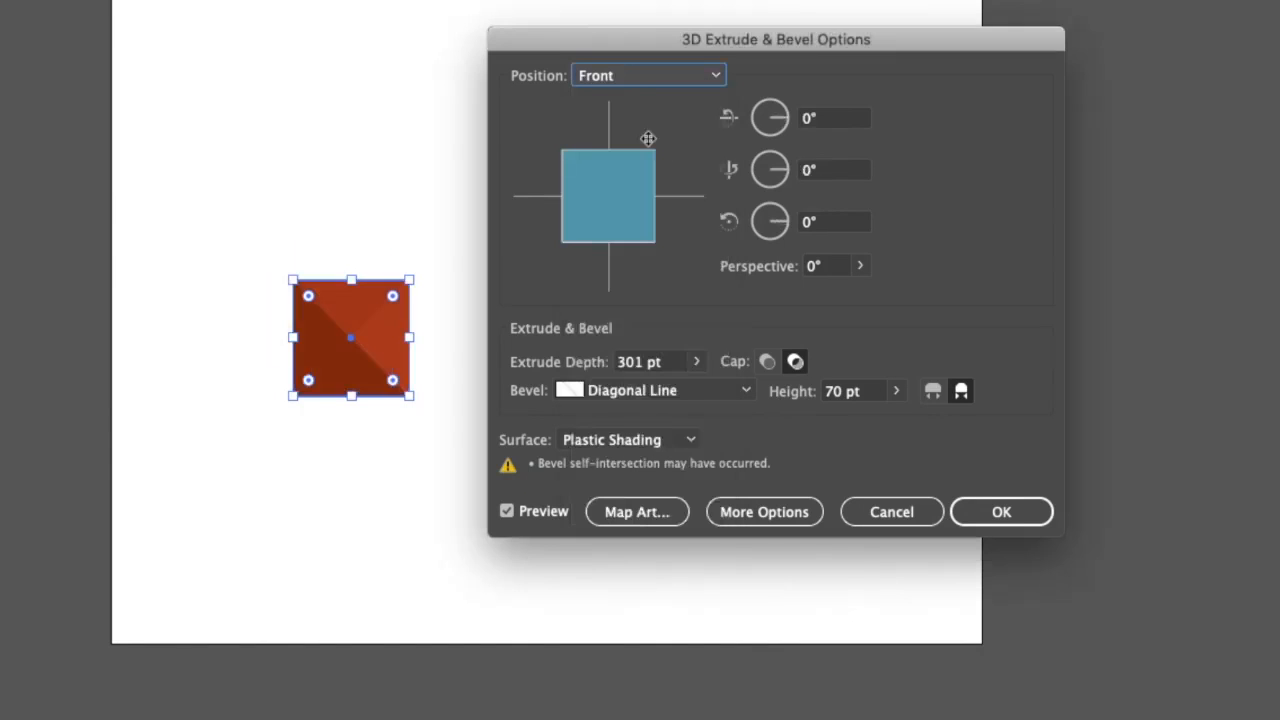
mouse_move(617, 209)
left_mouse_down()
mouse_move(614, 154)
mouse_move(583, 237)
mouse_move(646, 240)
mouse_move(602, 258)
left_mouse_up()
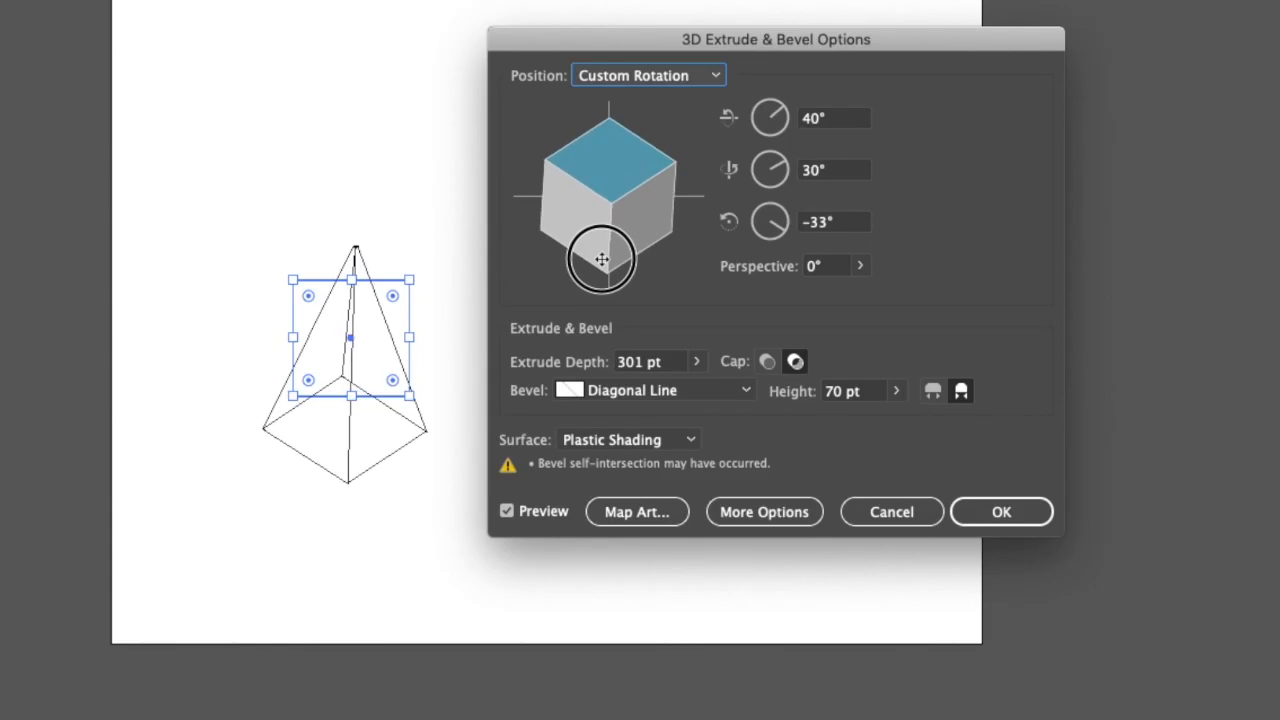
Try the Classic bevel on the rotated shape at a bevel height of 70 pt.
left_click(723, 394)
left_click(694, 437)
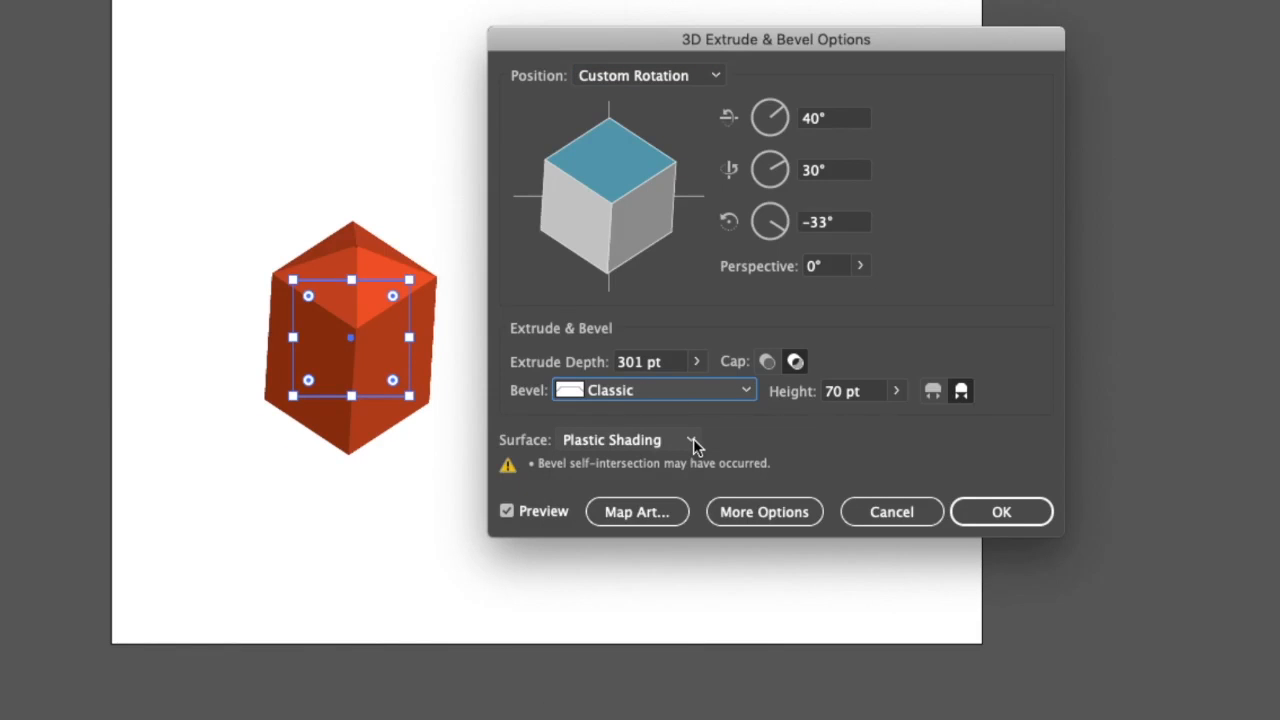
left_click(903, 393)
mouse_move(866, 420)
left_mouse_down()
mouse_move(877, 420)
mouse_move(842, 422)
mouse_move(868, 425)
left_mouse_up()
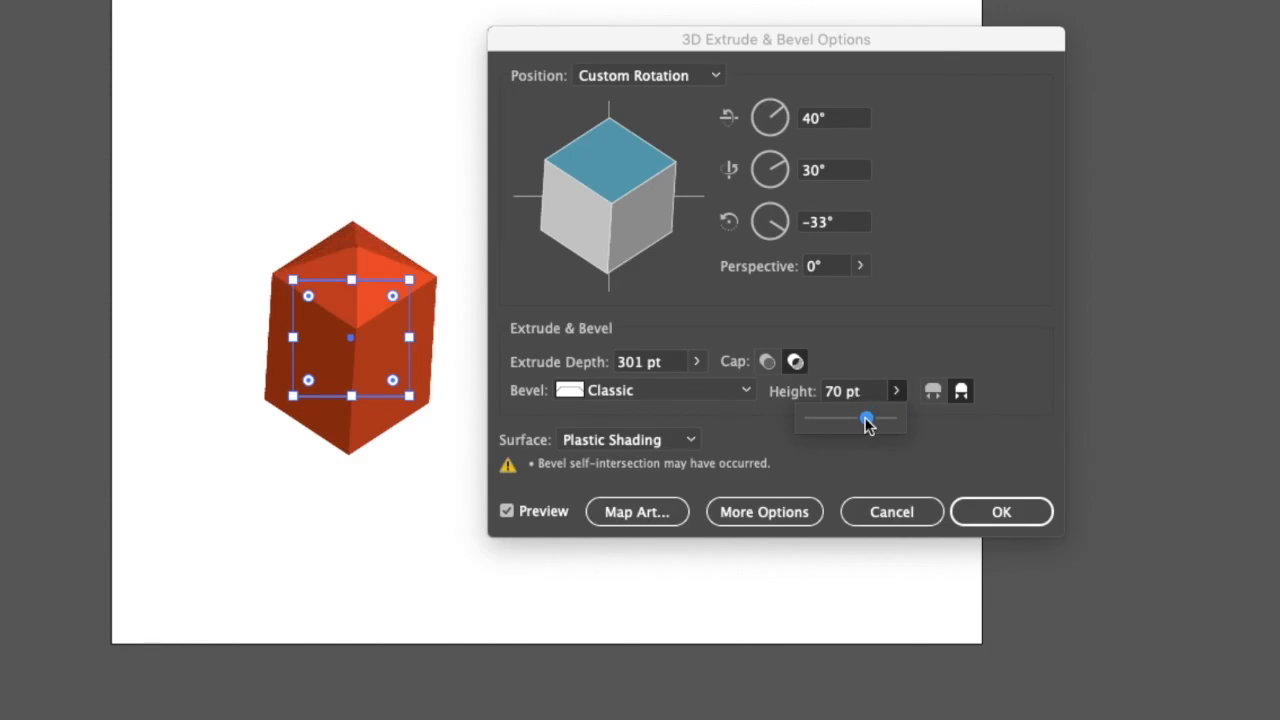
Set the extrude depth to 521 pt with the Diagonal Line bevel, and show the additional surface and lighting options.
left_click(698, 366)
mouse_move(628, 391)
left_mouse_down()
mouse_move(643, 396)
mouse_move(630, 394)
left_mouse_up()
left_click(771, 347)
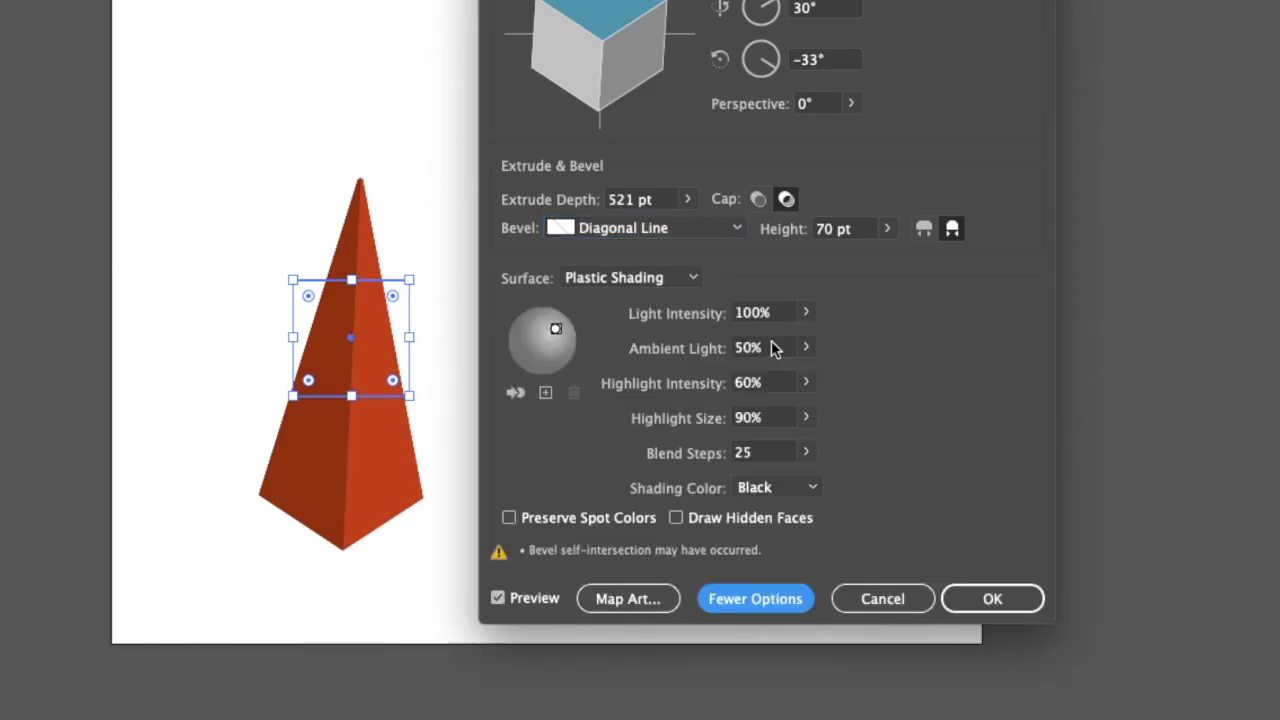
Try the Diffuse Shading, No Shading and Wireframe surfaces, and set the surface back to Plastic Shading.
left_click(693, 277)
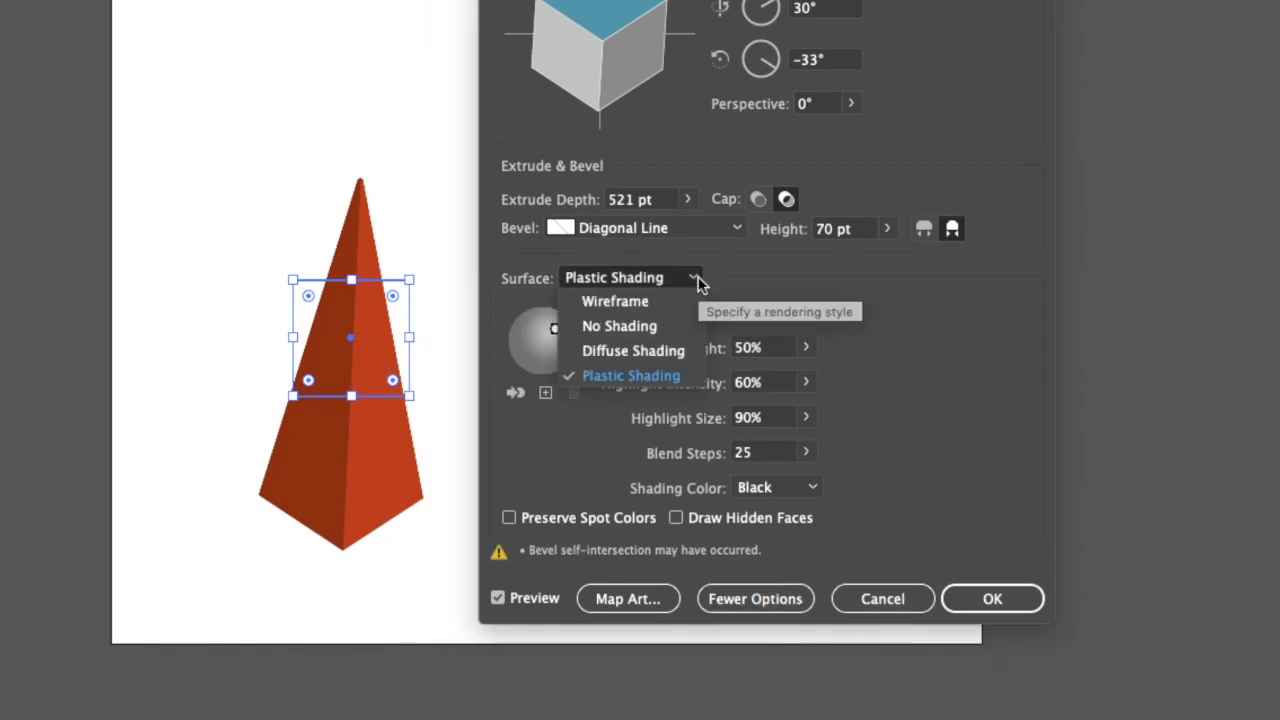
left_click(687, 356)
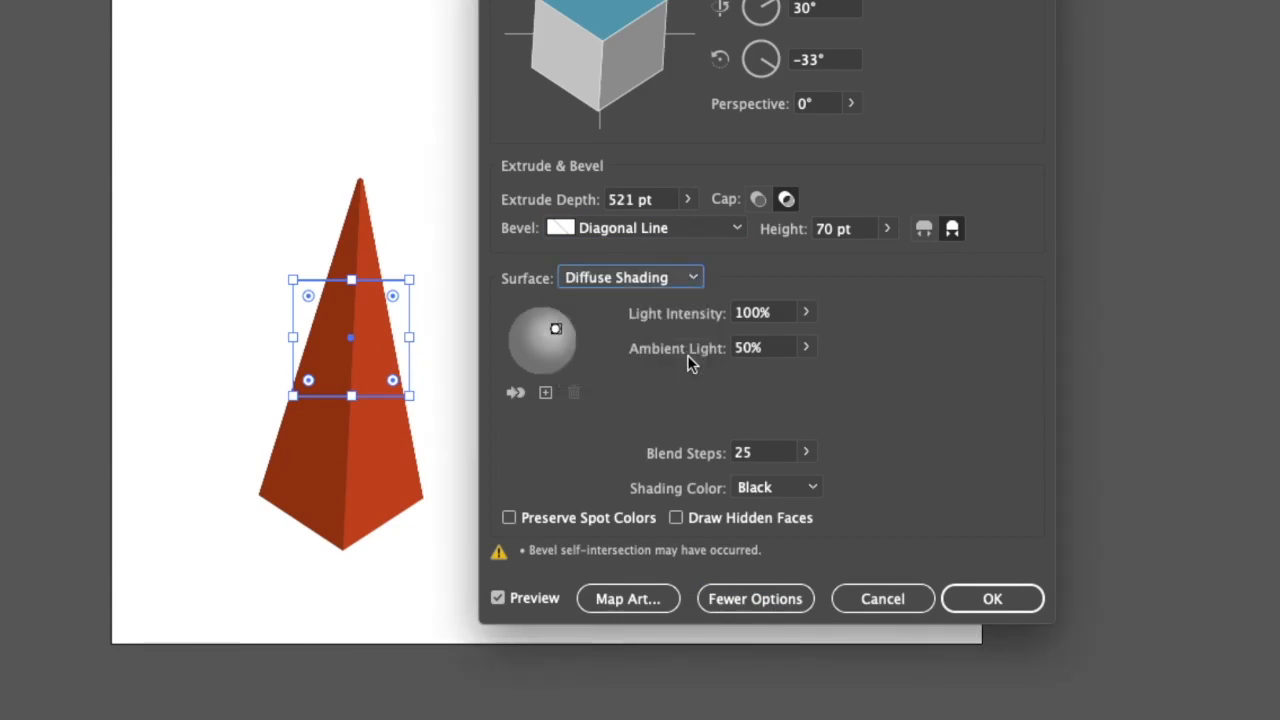
left_click(686, 285)
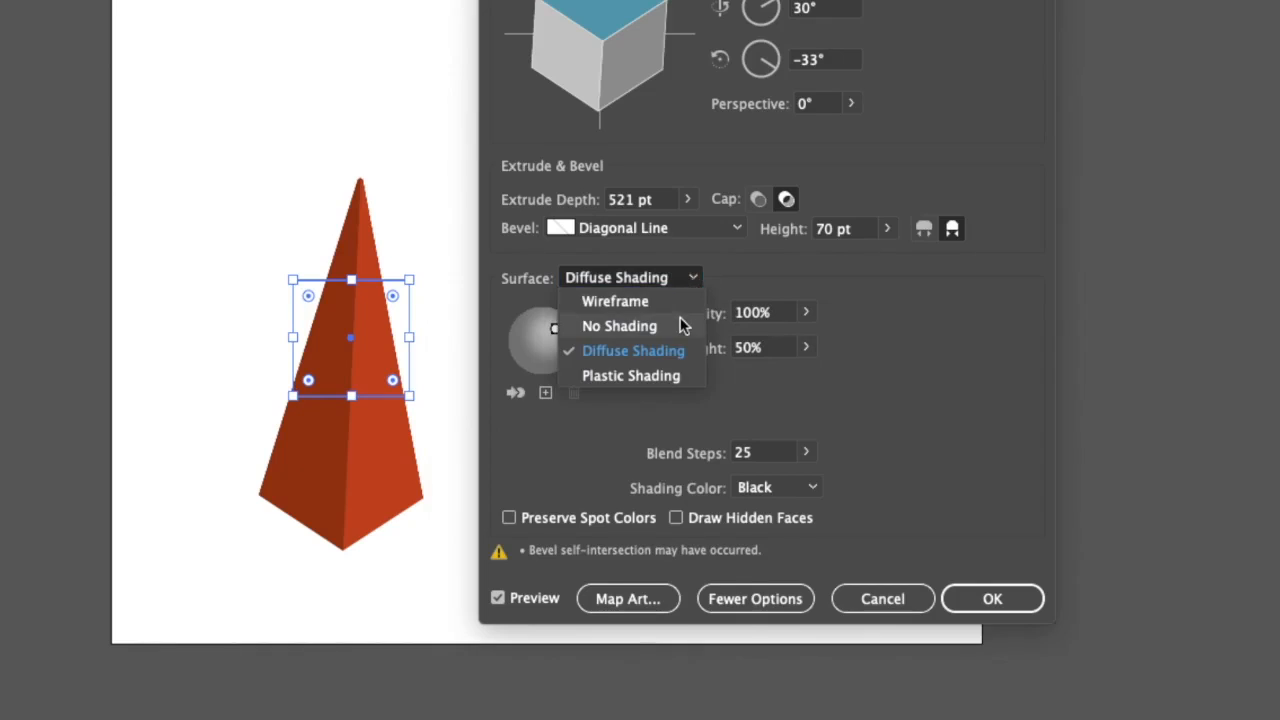
left_click(683, 326)
left_click(686, 277)
left_click(685, 297)
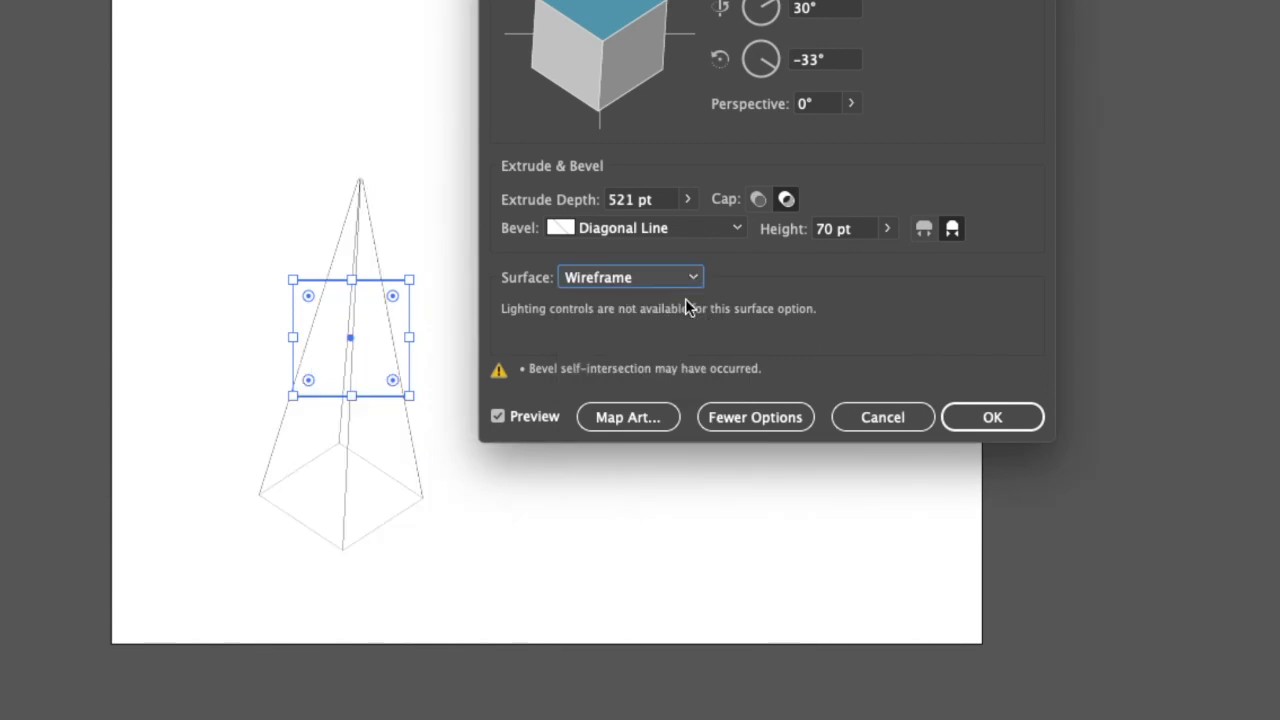
left_click(688, 282)
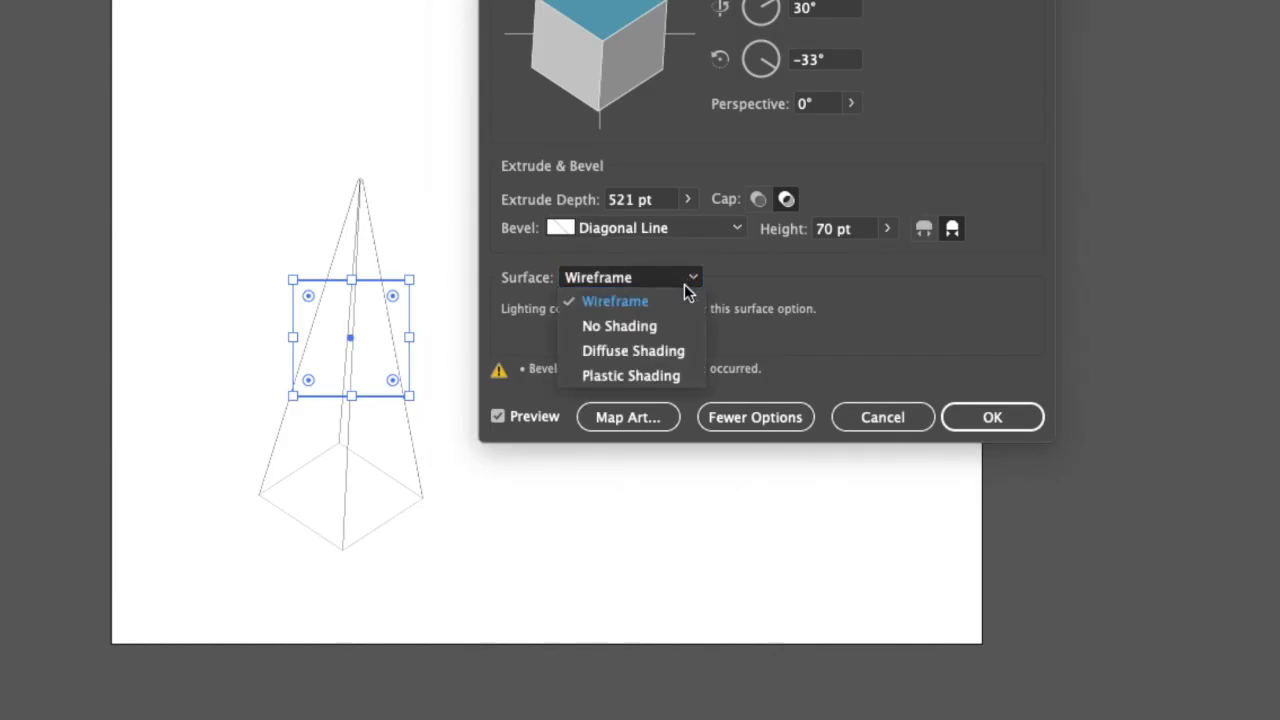
left_click(678, 376)
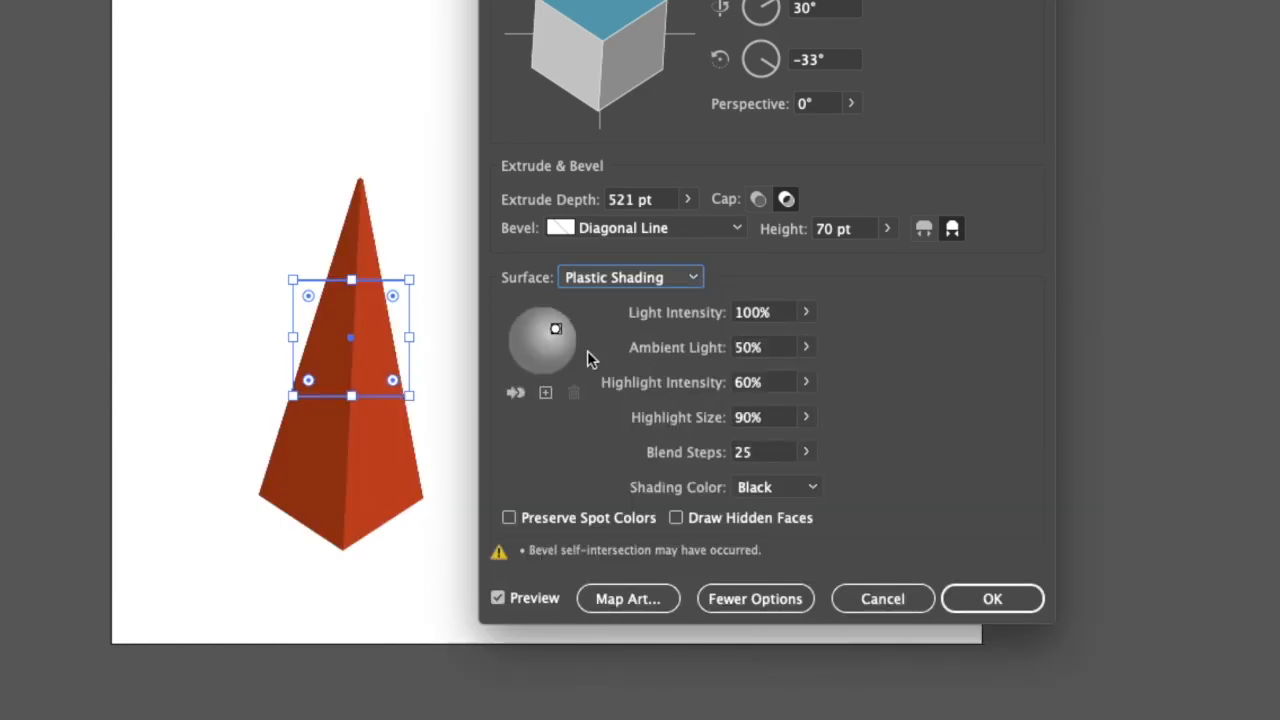
Move the light to the left edge of the lighting sphere, and add a second light at the sphere's upper left.
mouse_move(557, 330)
left_mouse_down()
mouse_move(531, 320)
mouse_move(521, 343)
left_mouse_up()
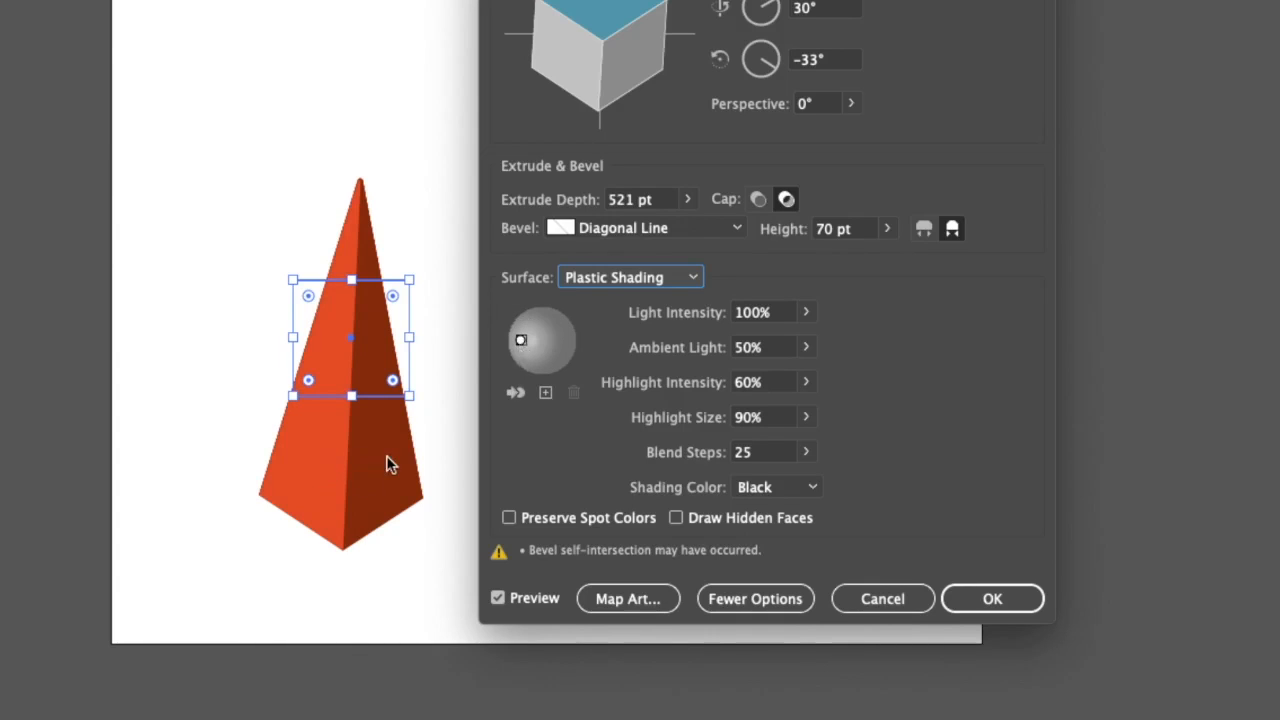
mouse_move(521, 341)
left_mouse_down()
mouse_move(531, 368)
mouse_move(513, 331)
left_mouse_up()
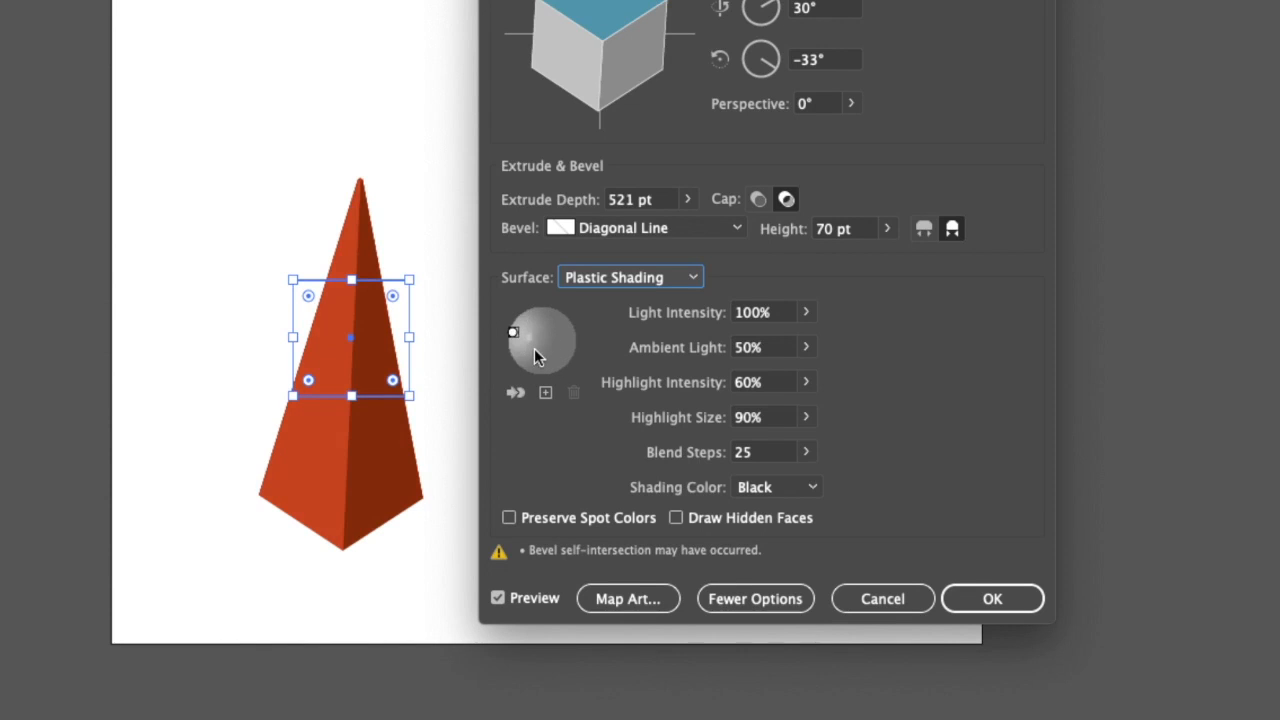
left_click(545, 393)
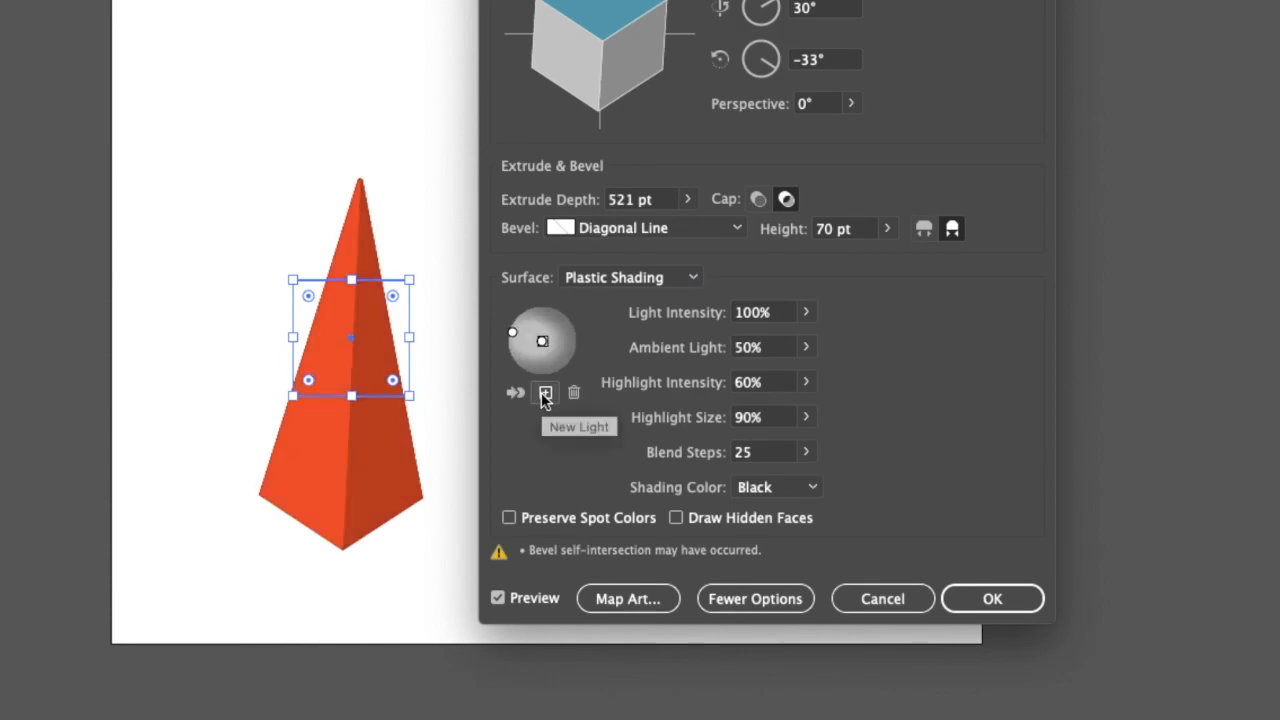
mouse_move(550, 343)
left_mouse_down()
mouse_move(540, 309)
mouse_move(516, 352)
mouse_move(531, 313)
mouse_move(557, 314)
mouse_move(540, 348)
mouse_move(520, 314)
left_mouse_up()
Place the other light at the sphere's lower left, with 100% light intensity, 40% ambient light and 81% highlight intensity.
left_click(805, 312)
left_click_drag(806, 339, 787, 417)
left_click(516, 352)
left_click(806, 312)
left_click(798, 357)
left_click(805, 347)
left_click(805, 382)
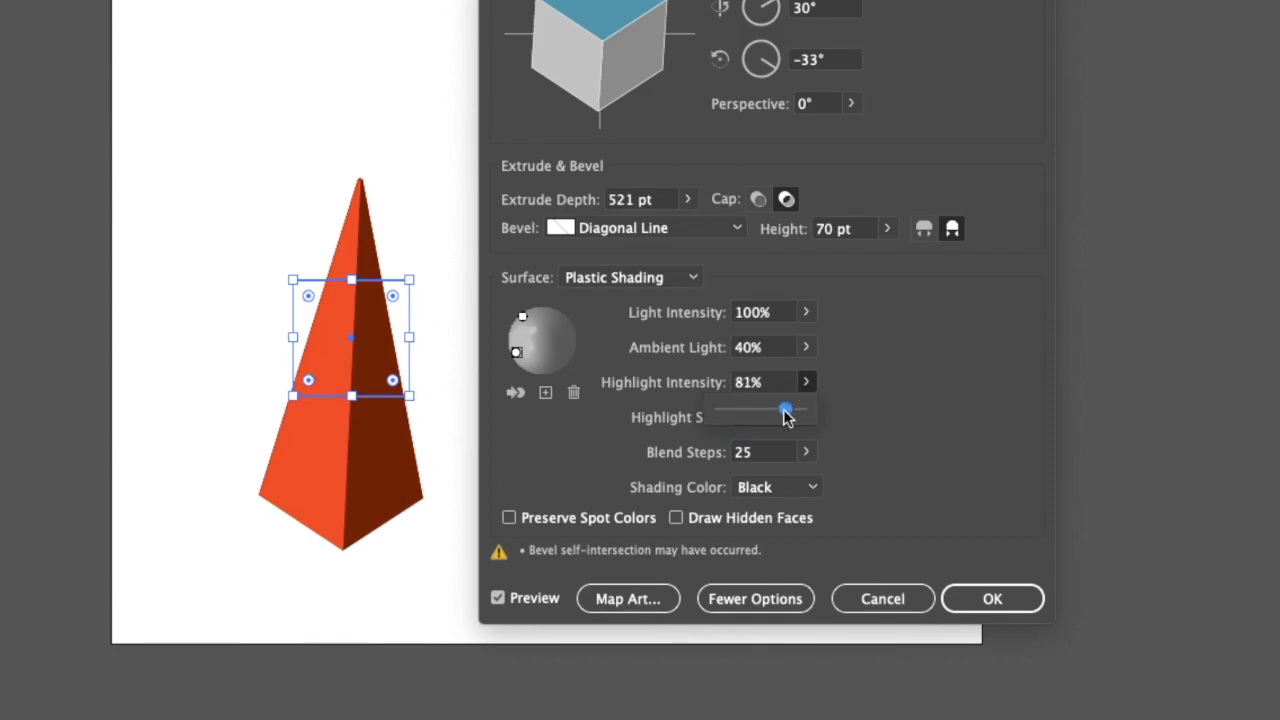
Try a custom red shading color on the pyramid, and set the shading color back to Black.
left_click(807, 455)
left_click(805, 452)
left_click(800, 489)
left_click(805, 560)
left_click(846, 487)
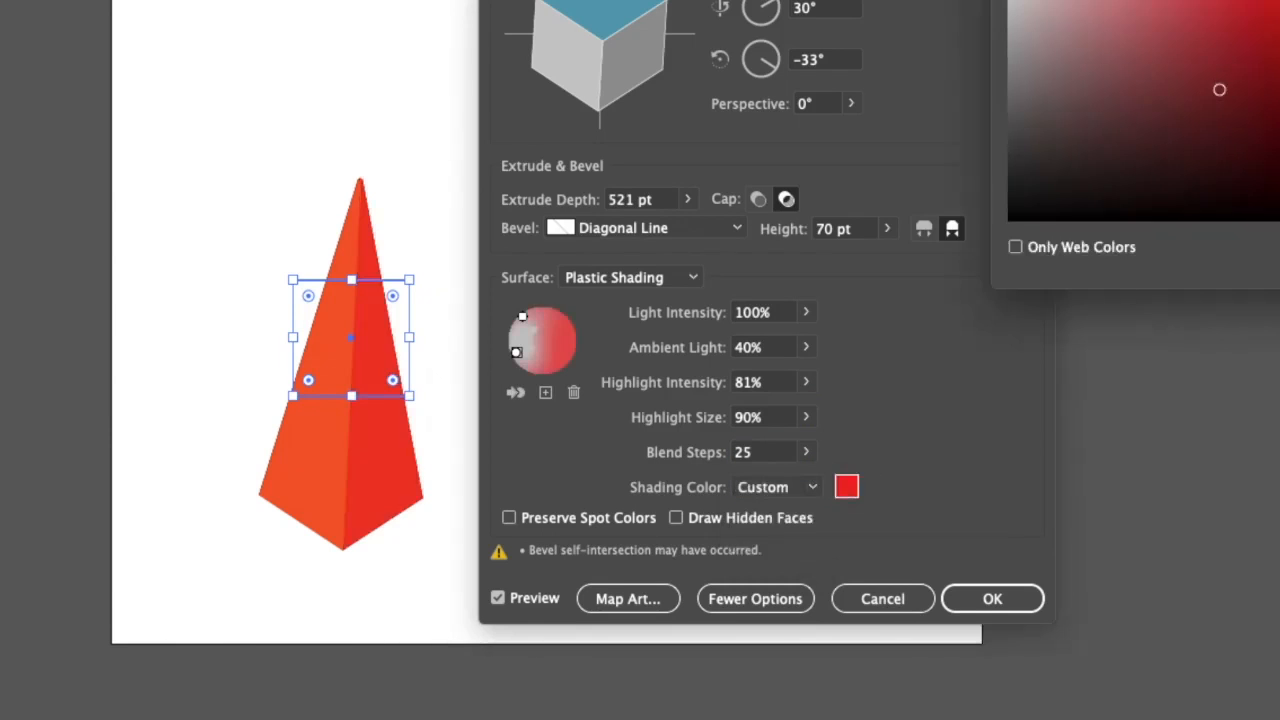
left_click(1279, 140)
key("Return")
left_click(812, 488)
left_click(798, 535)
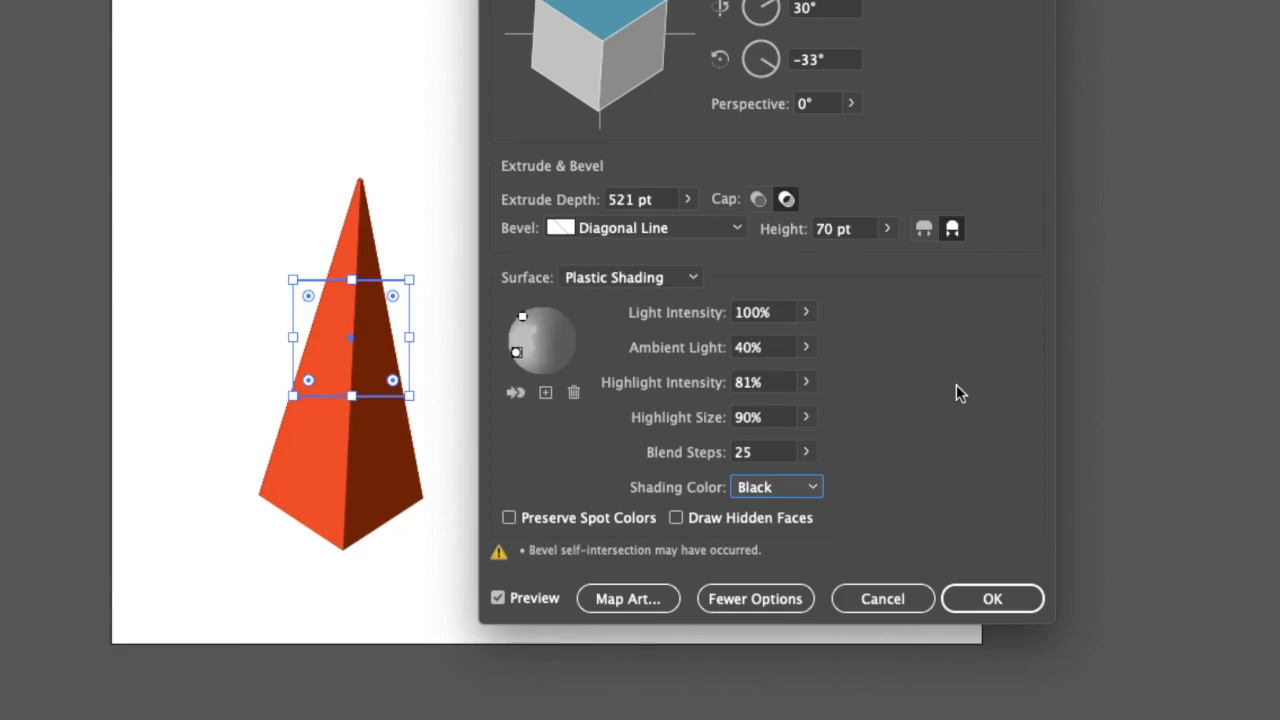
Apply the 3D effect and scale the pyramid's base square down to about 1.39 in wide and high.
left_click(984, 598)
left_click(708, 329)
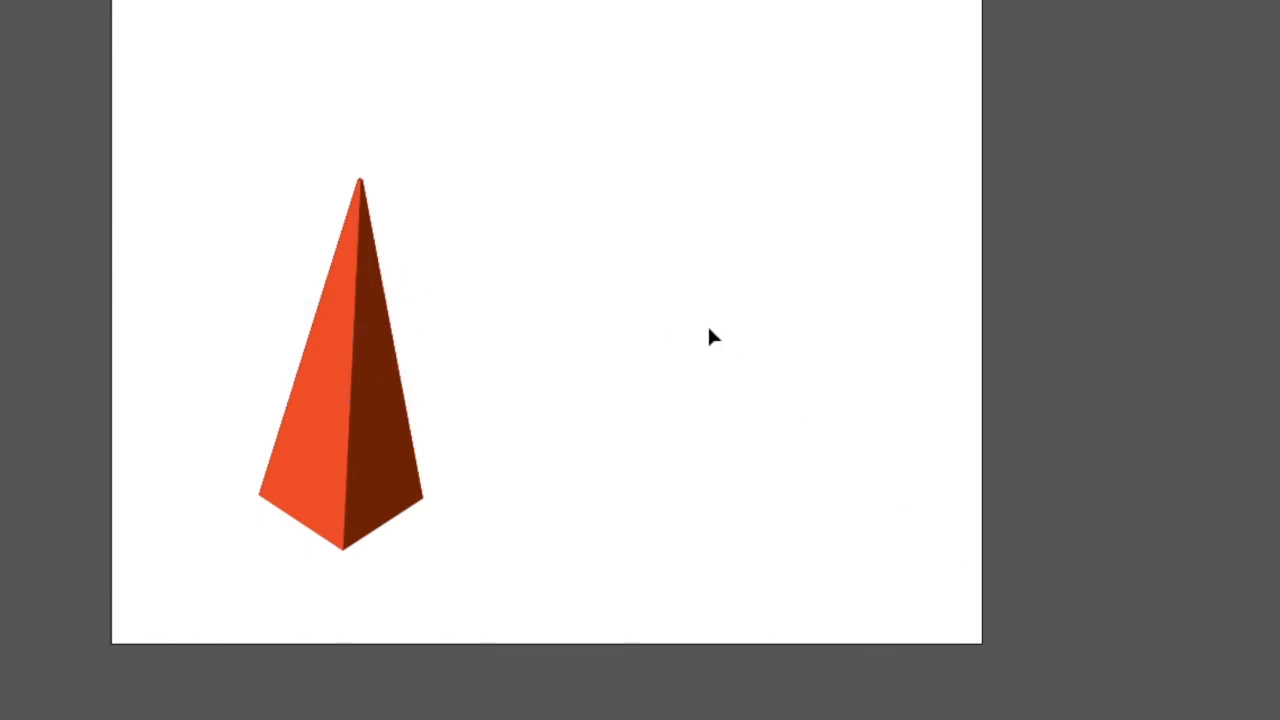
left_click_drag(383, 403, 297, 243)
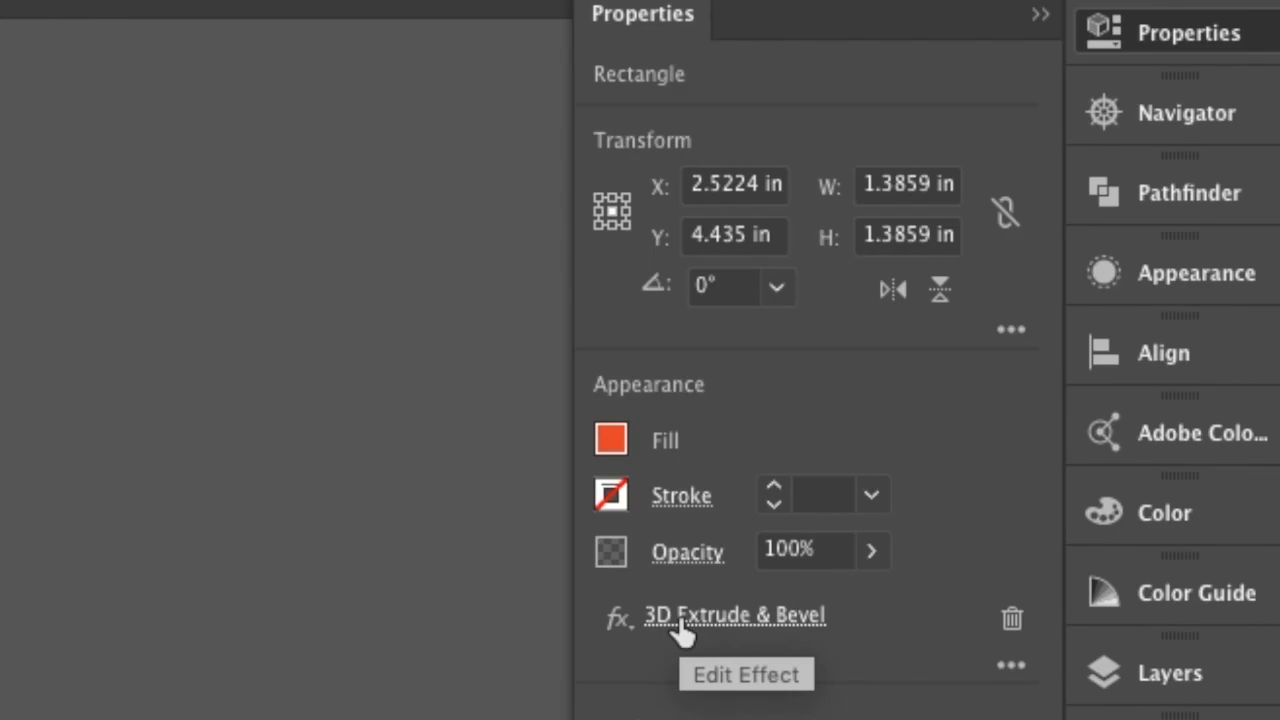
Edit the pyramid's 3D Extrude & Bevel effect to a bevel height of 48 pt and an extrude depth of 190 pt.
left_click(680, 620)
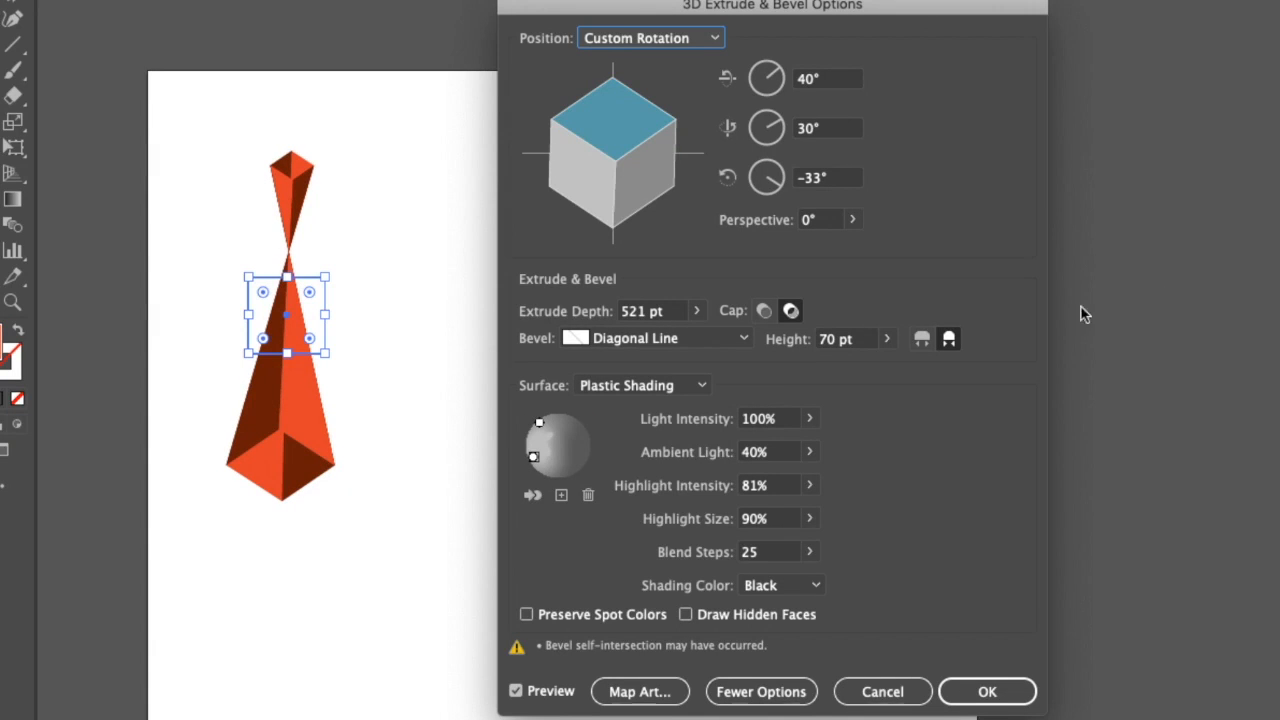
left_click(886, 339)
left_click_drag(860, 366, 841, 370)
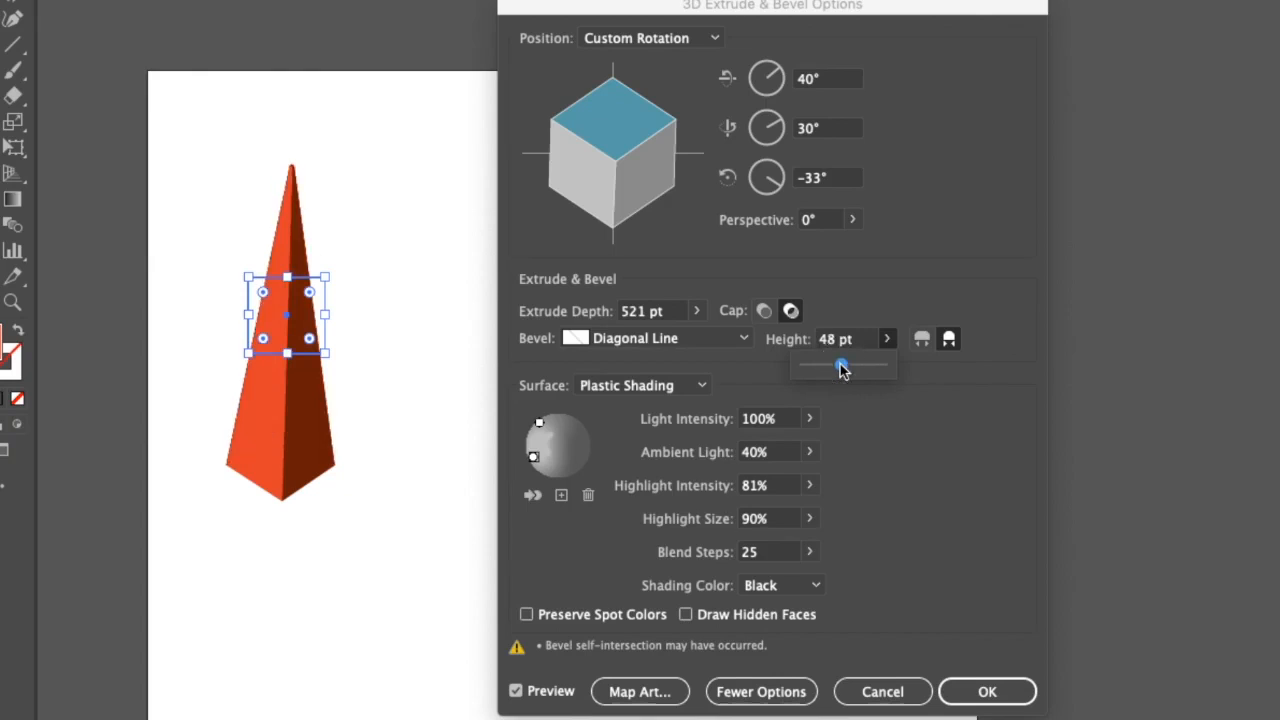
left_click(697, 311)
left_click_drag(640, 341, 621, 344)
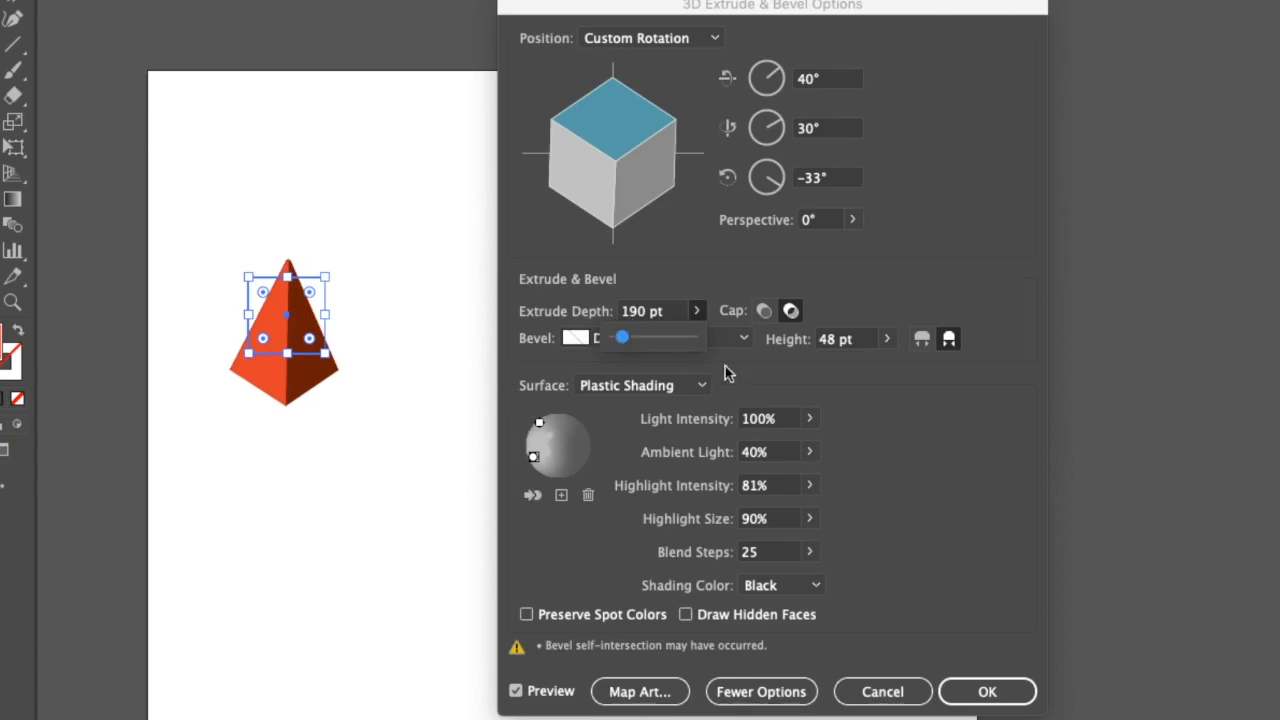
left_click(987, 692)
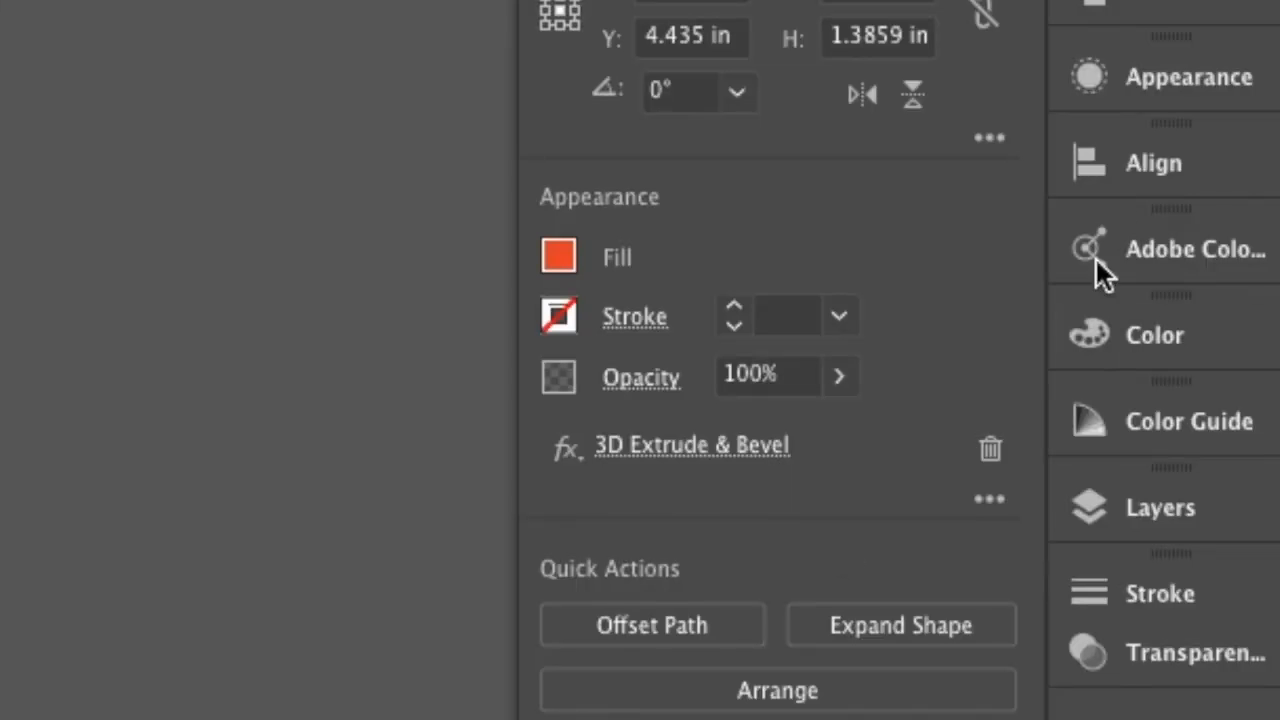
Change the pyramid's fill to dark red in its appearance attributes.
left_click(1119, 85)
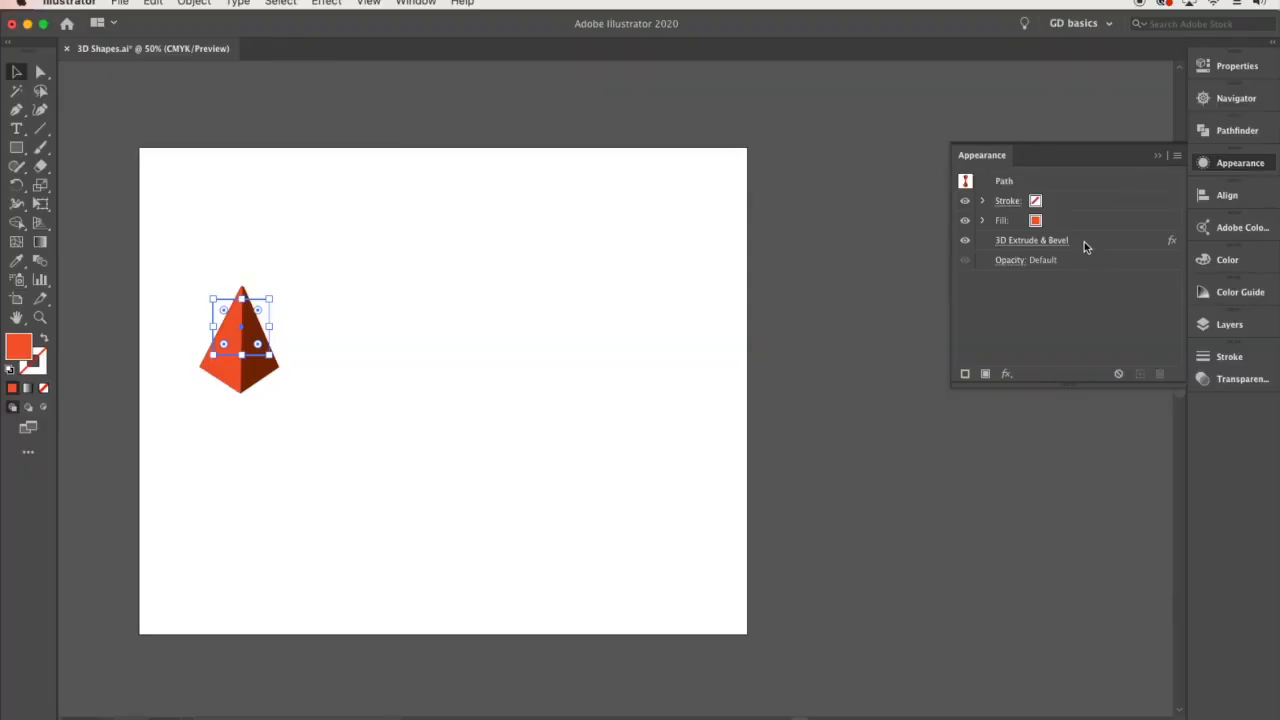
left_click(690, 242)
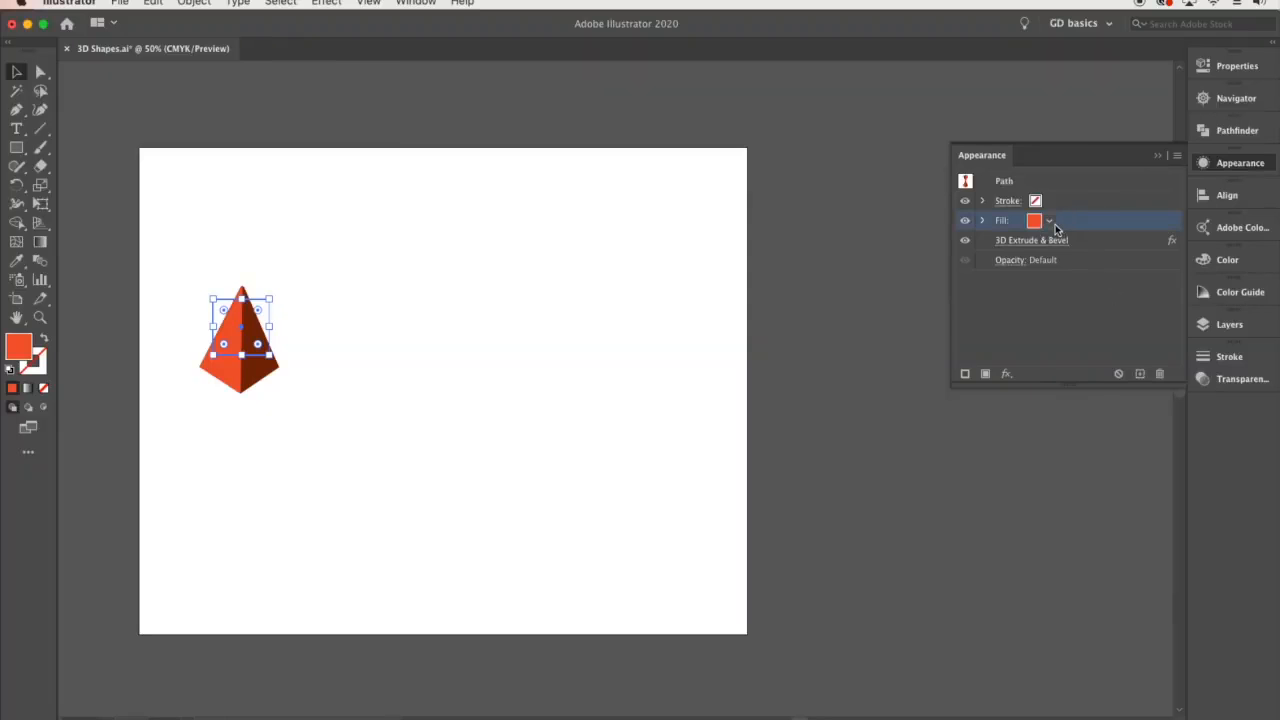
left_click(1050, 221)
left_click(981, 247)
left_click(992, 247)
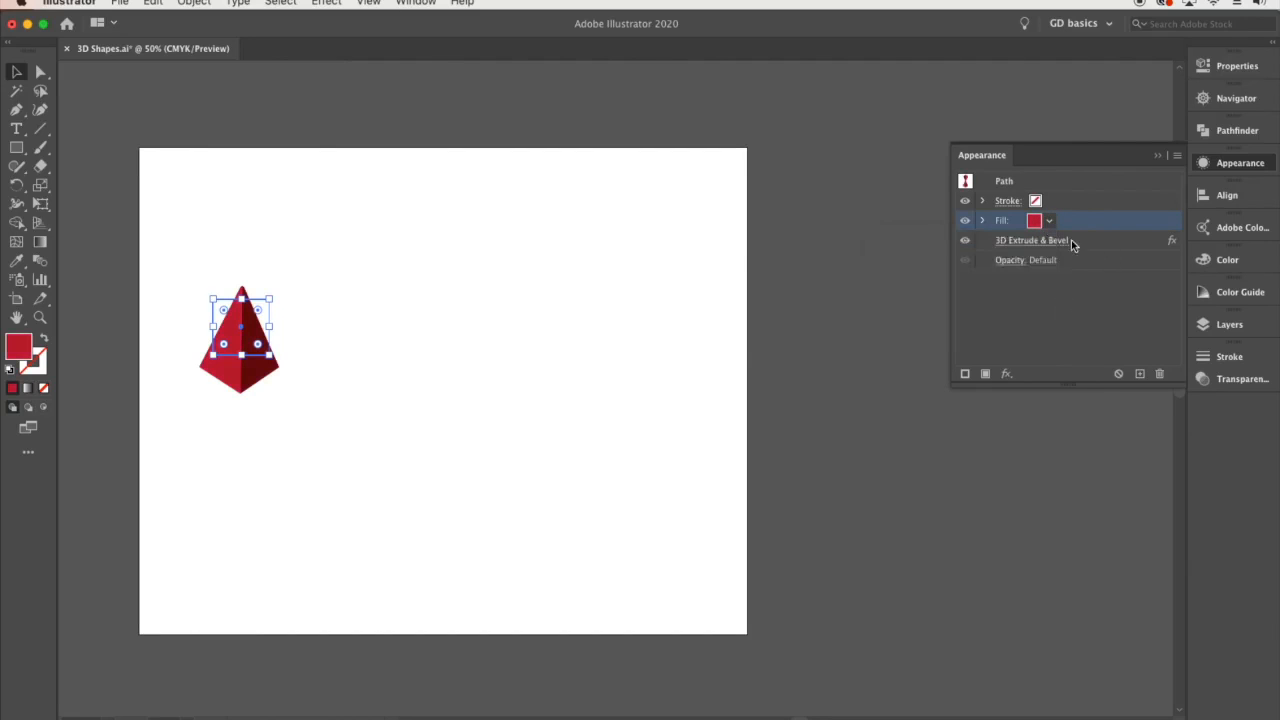
Reopen the pyramid's 3D Extrude & Bevel settings from its appearance attributes.
left_click(1063, 242)
left_click(770, 590)
left_click(788, 510)
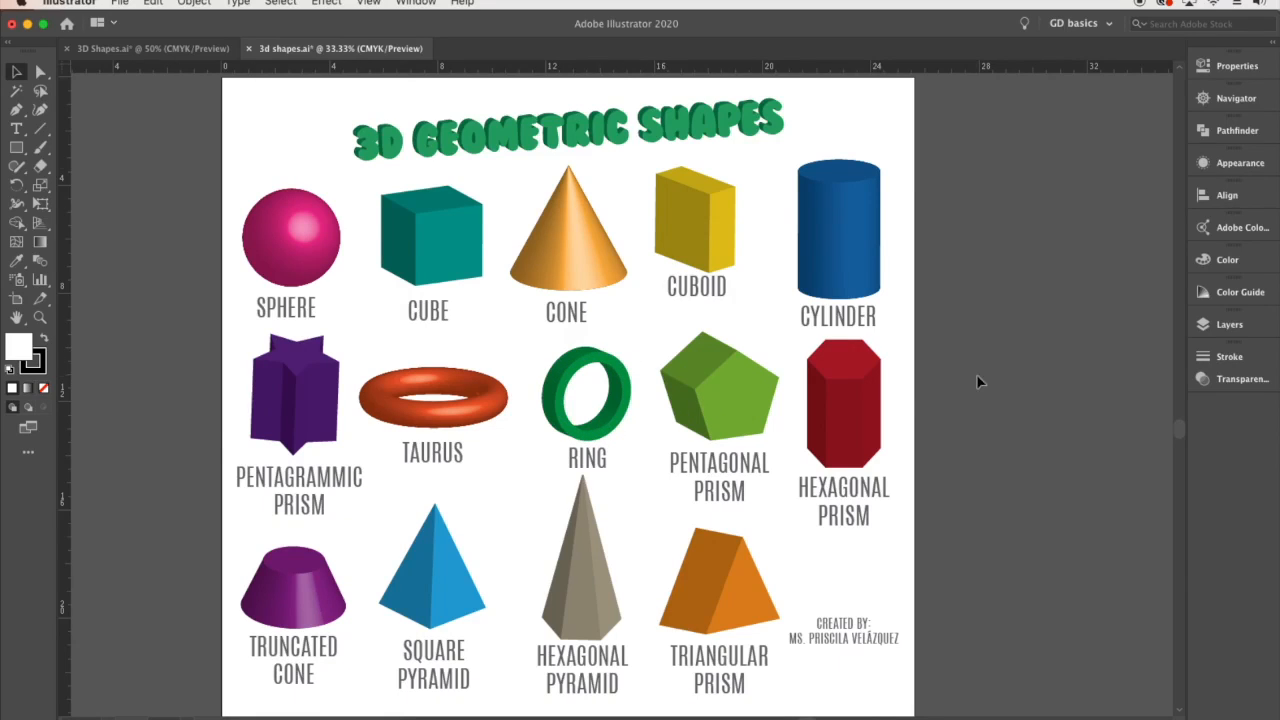
Switch to the 3D Shapes.ai document containing the red pyramid.
left_click(139, 49)
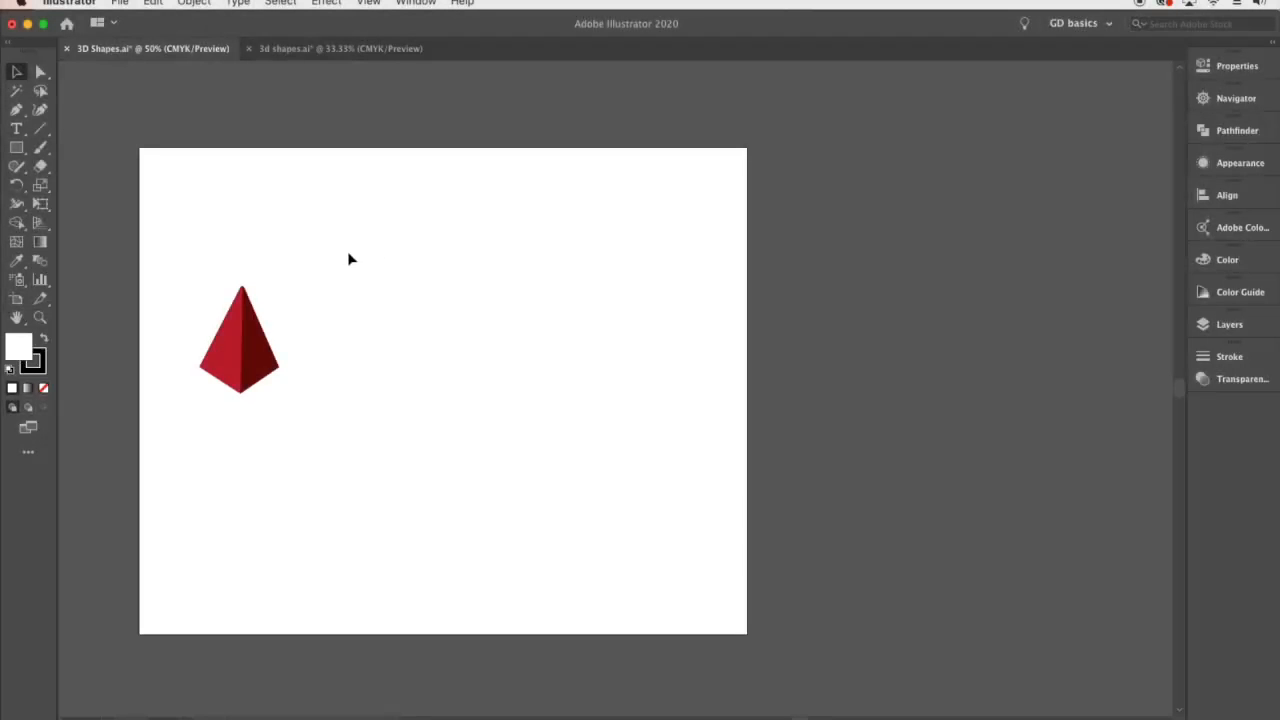
scroll(348, 259, "up", 1)
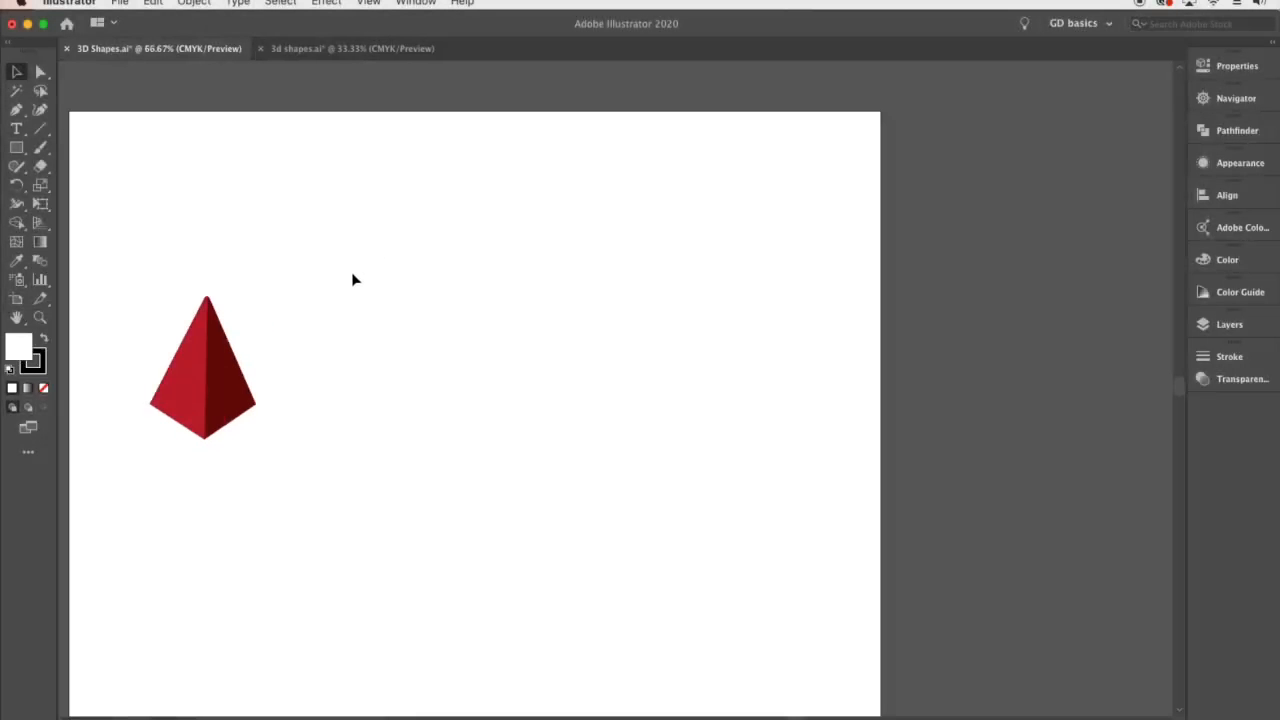
left_click_drag(352, 279, 443, 263)
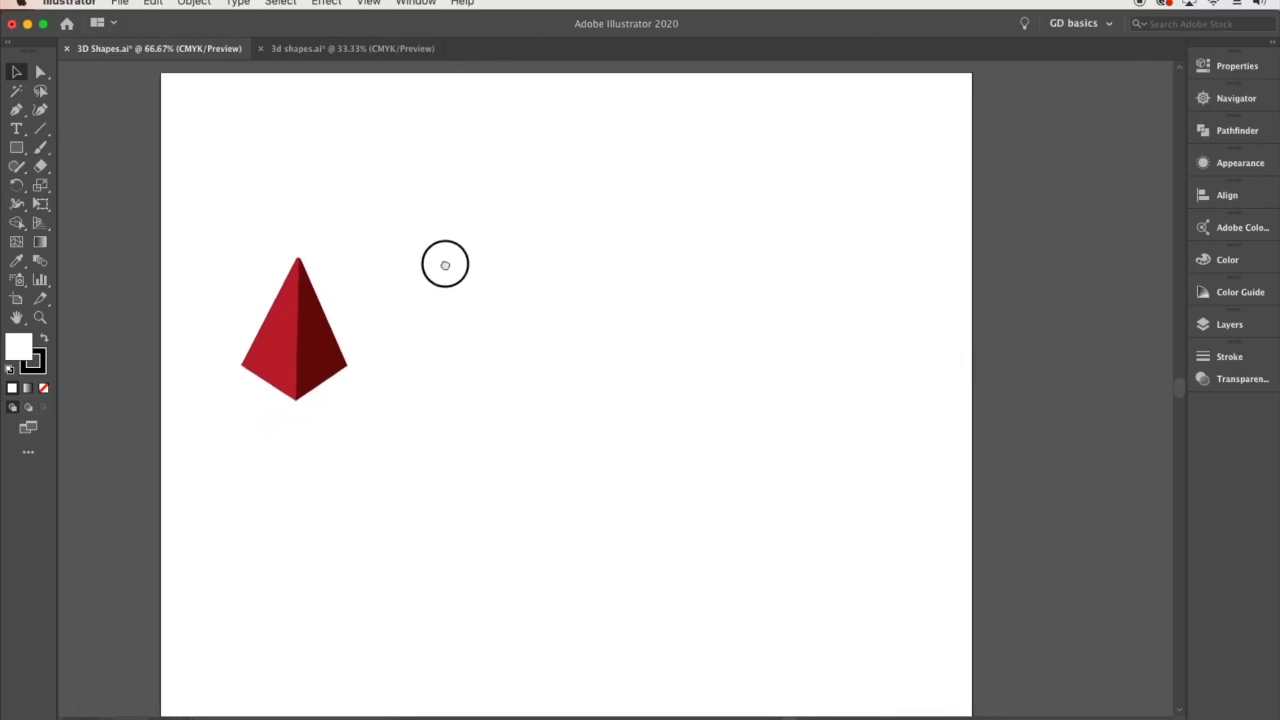
left_click(324, 342)
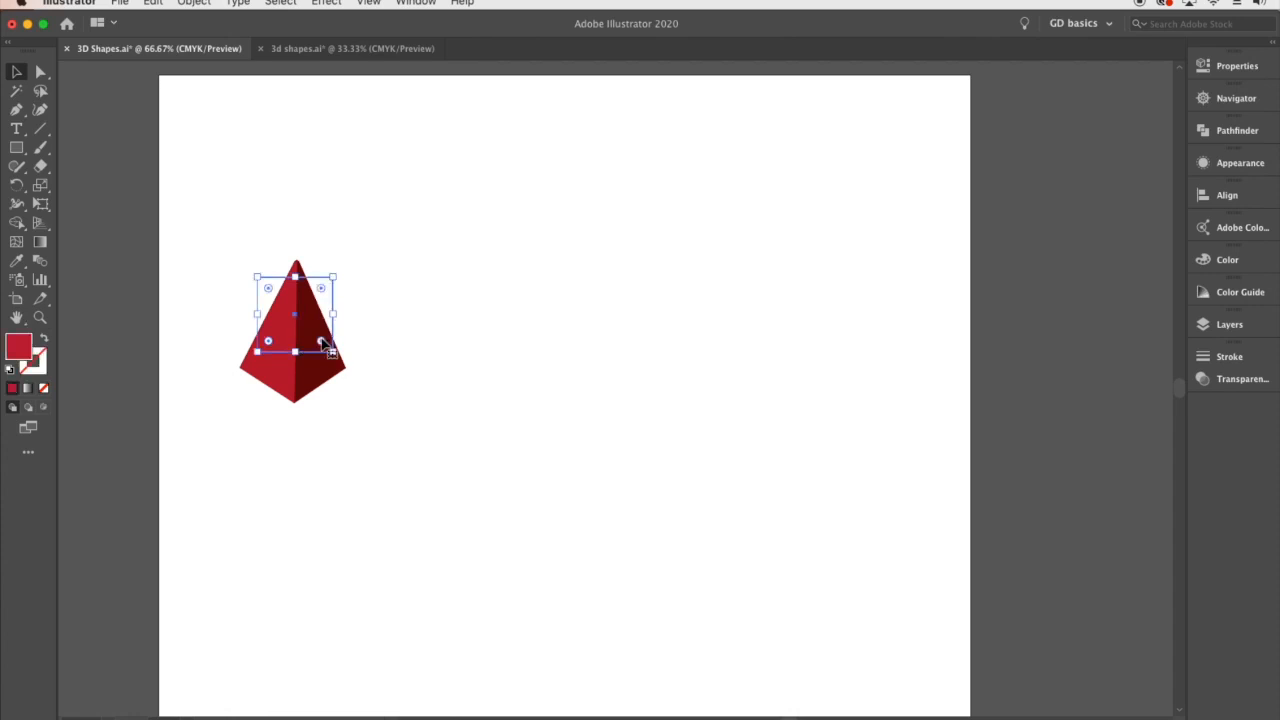
left_click(375, 244)
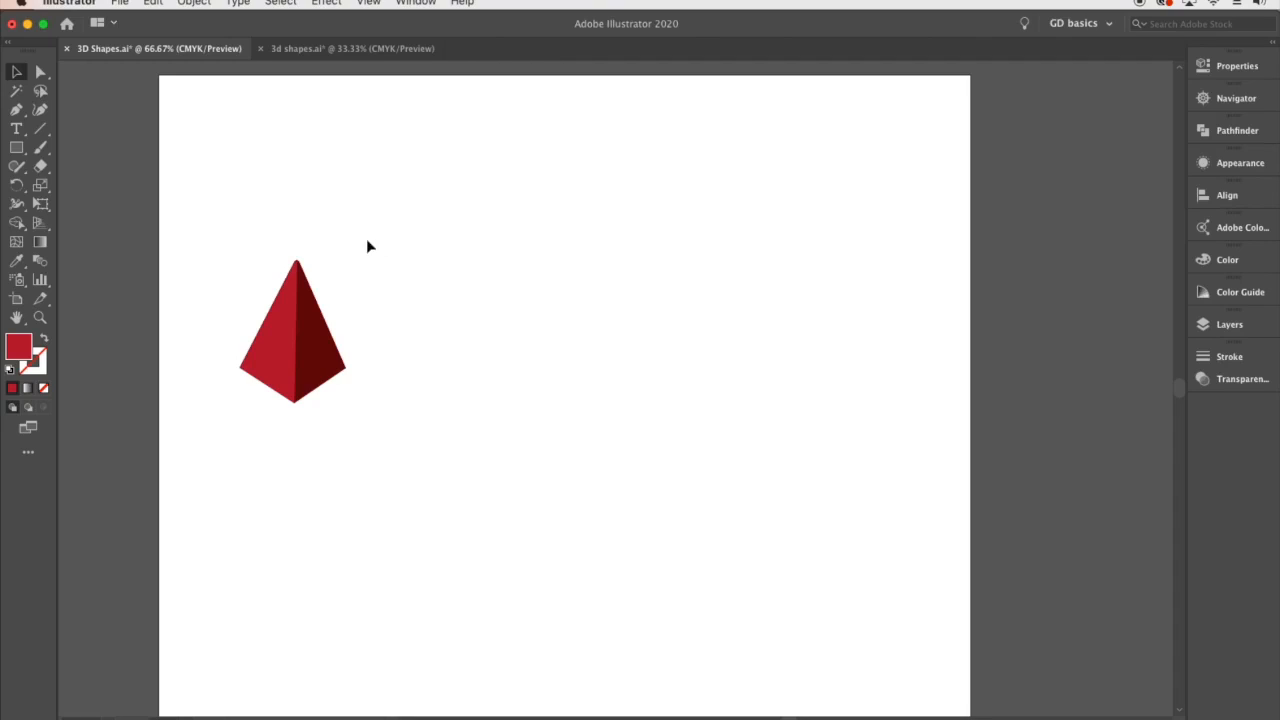
Create a triangle beside the pyramid using the Star tool with 3 points, radius 1 of 0.3472 in and radius 2 of 0.6944 in.
left_click(17, 148)
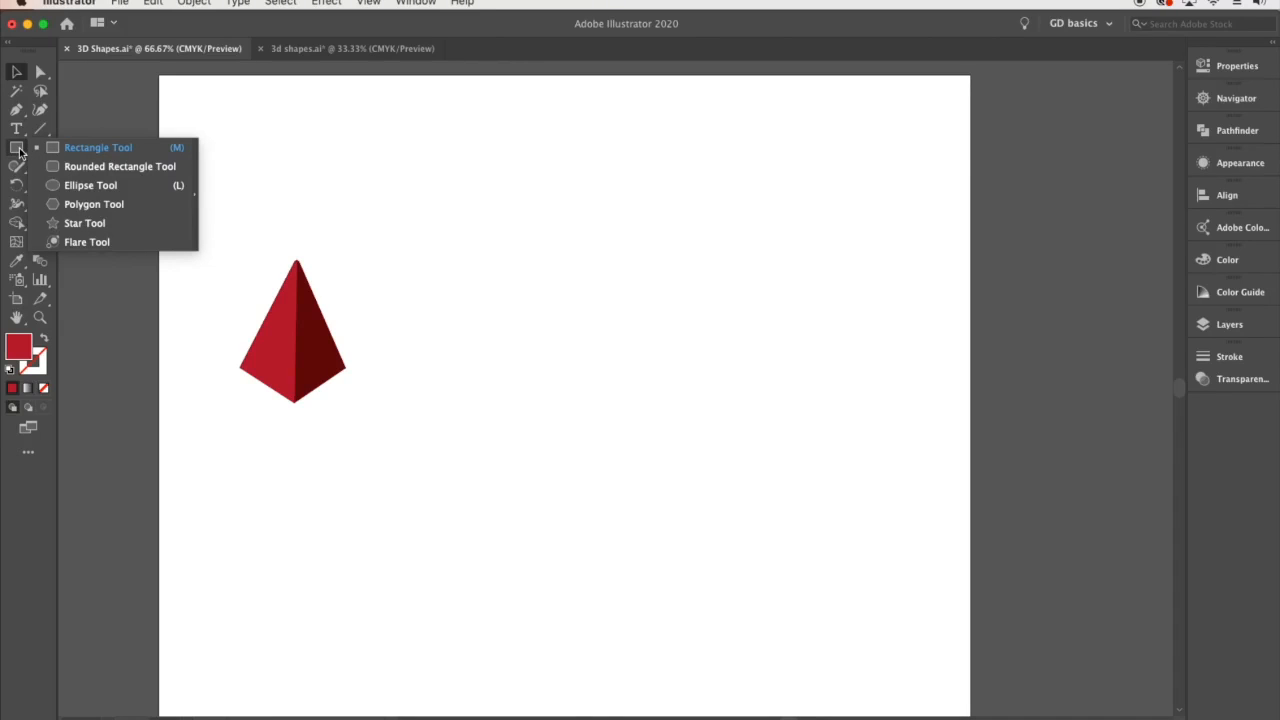
left_click(19, 150)
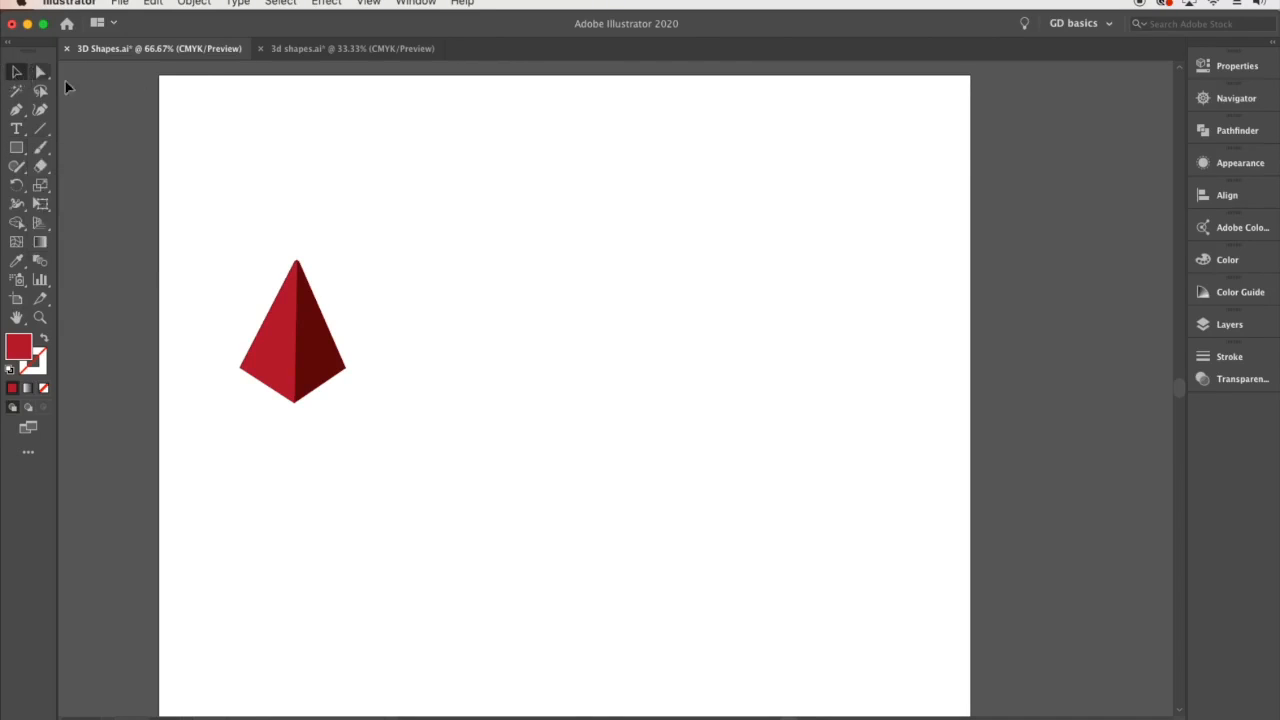
left_click(20, 150)
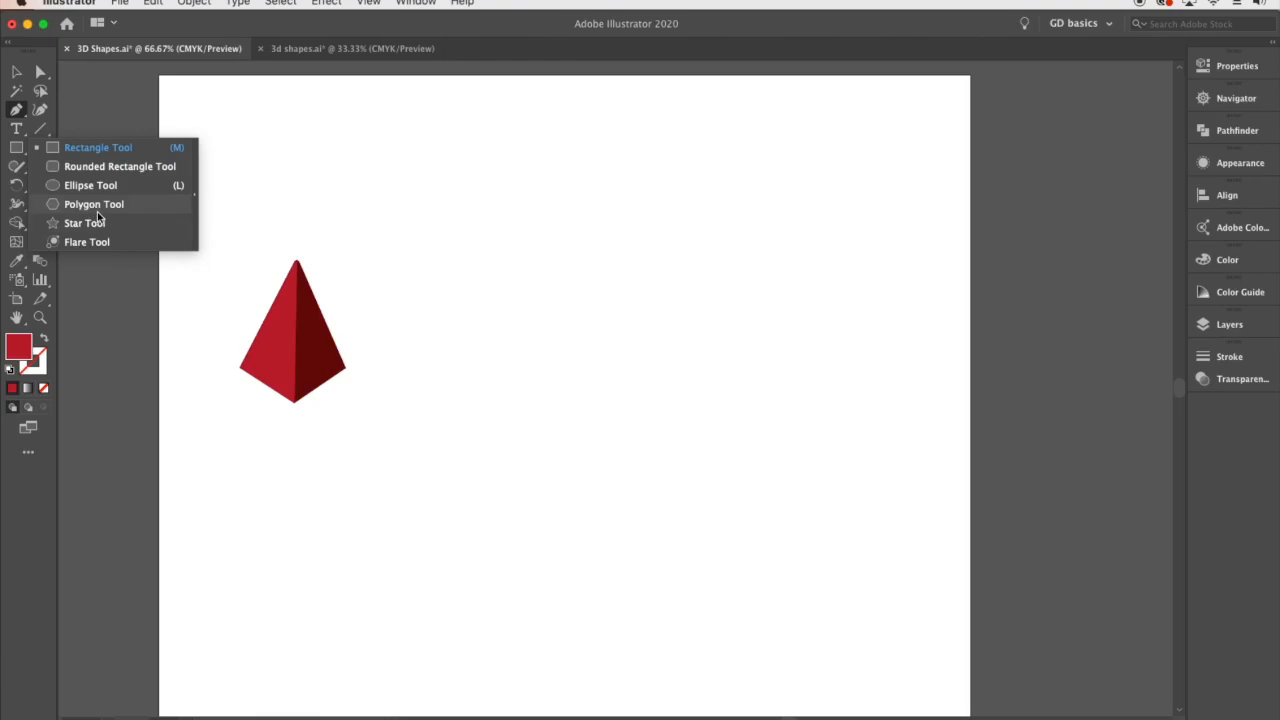
left_click(130, 220)
left_click(219, 245)
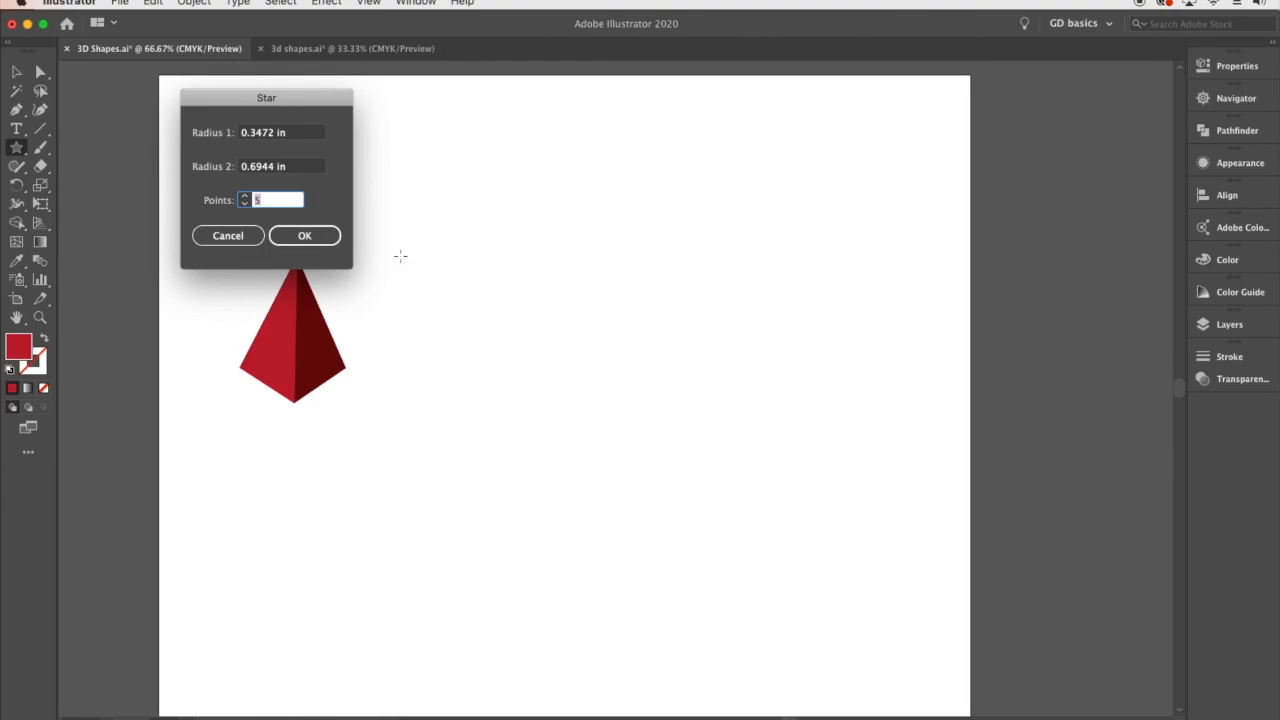
type("3")
left_click(333, 238)
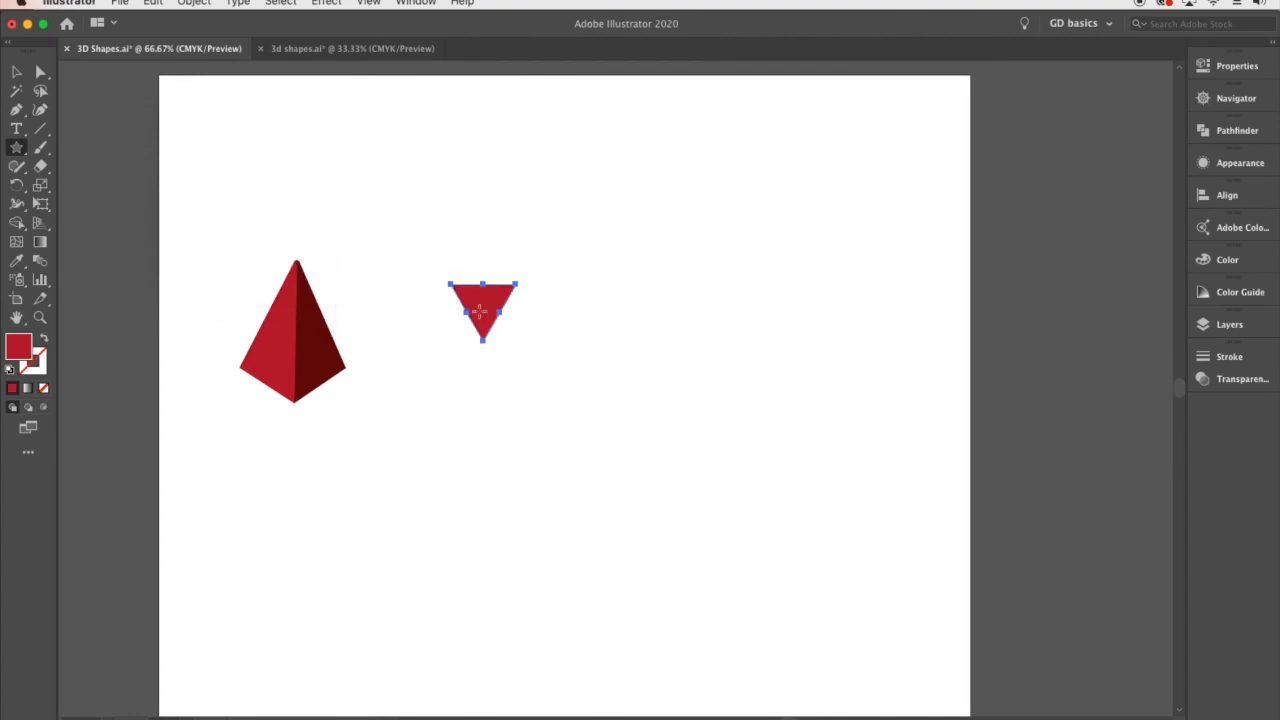
Flip the triangle vertically so its apex points upward.
left_click(16, 72)
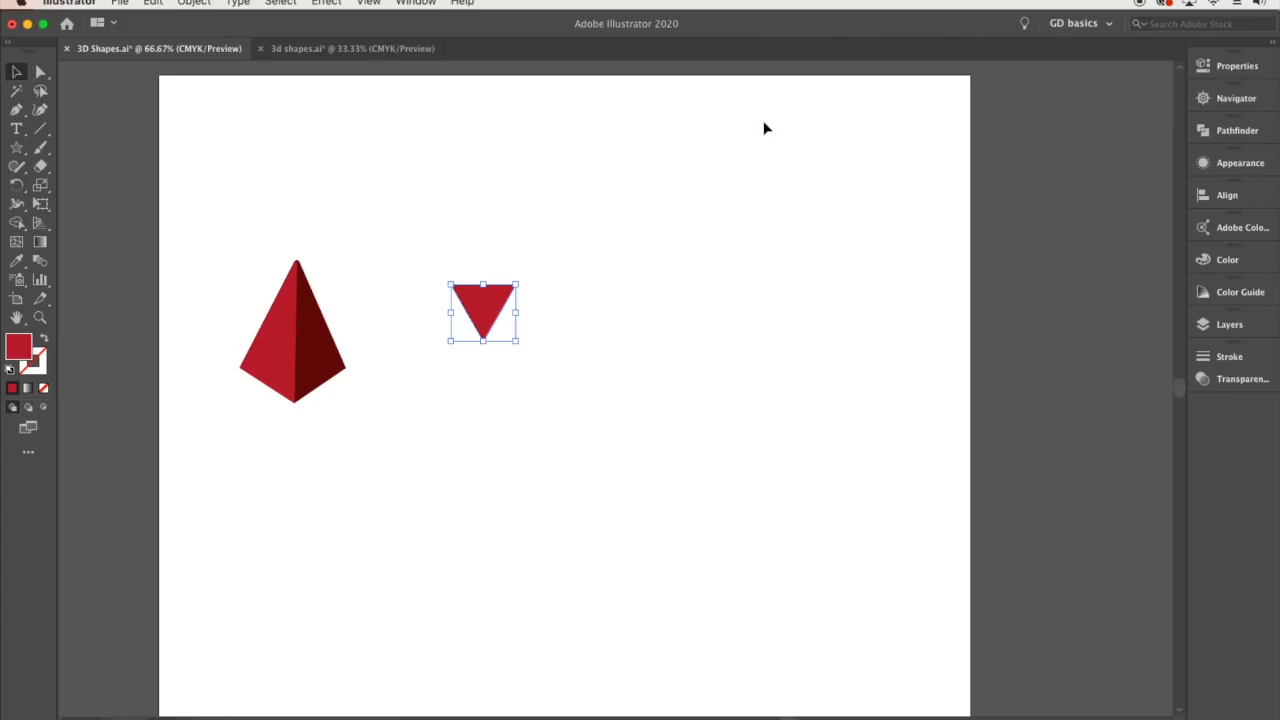
left_click(1232, 66)
left_click(1136, 168)
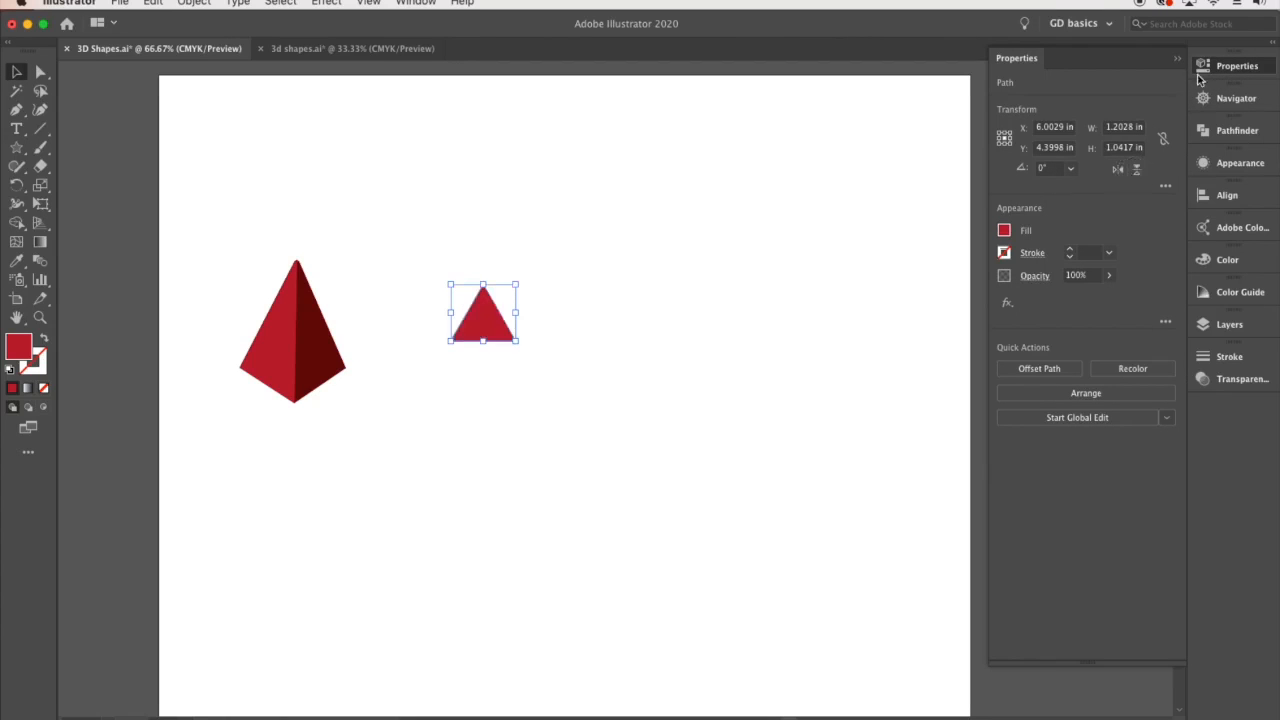
left_click(1232, 66)
Stretch the triangle to about 2.46 in tall, align it beside the pyramid and widen its base slightly.
left_click_drag(481, 286, 480, 206)
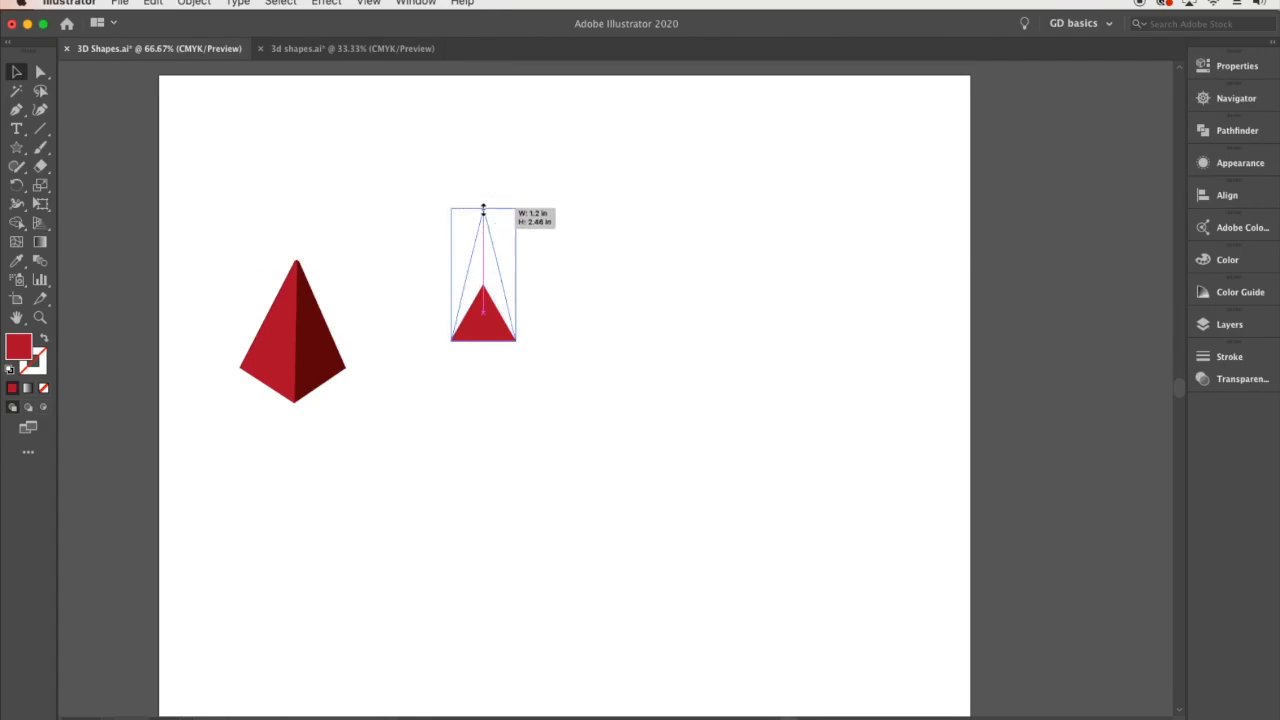
left_click_drag(484, 341, 491, 383)
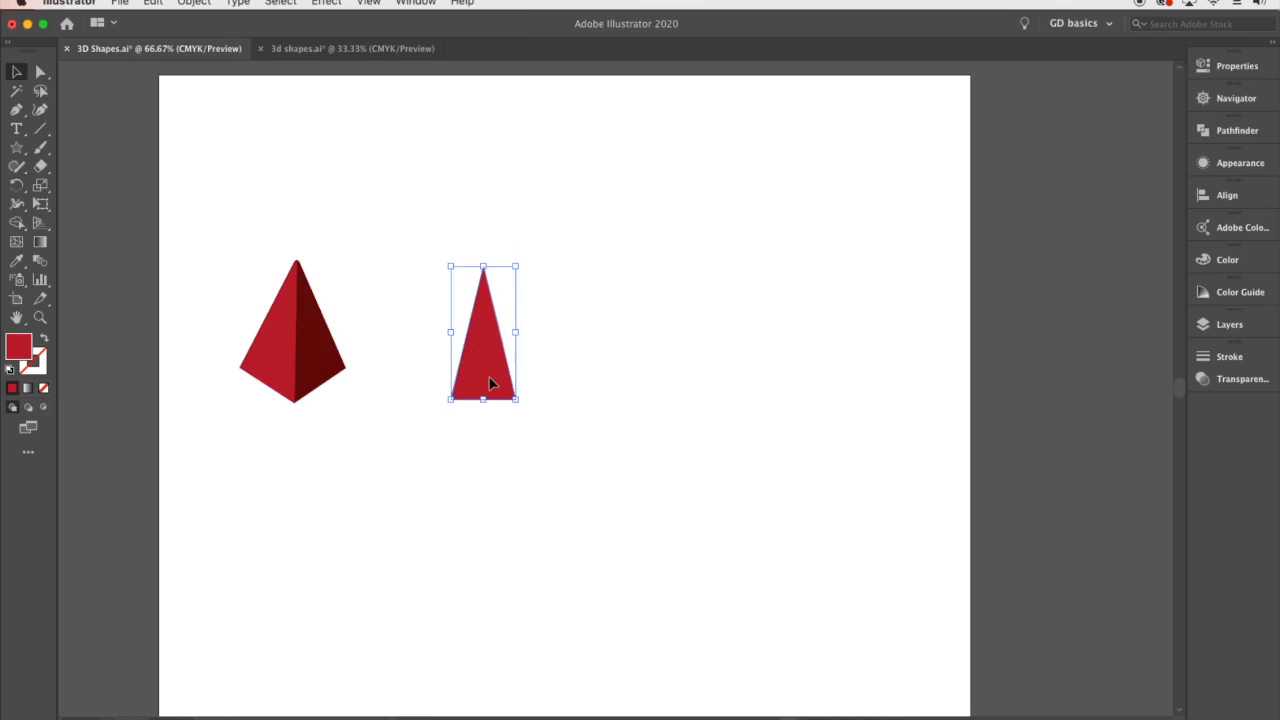
left_click_drag(515, 331, 533, 331)
left_click(594, 343)
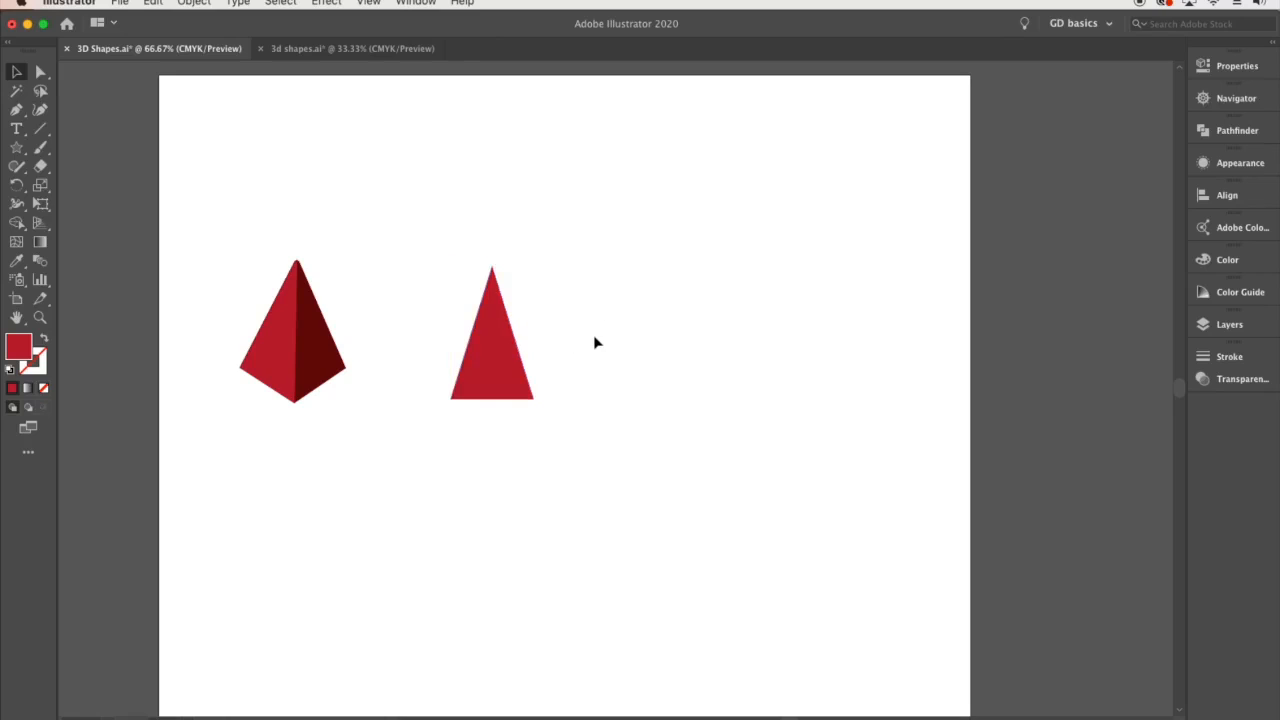
Draw a rectangle about 3.31 in tall over the triangle's left half, with its edge on the apex.
left_click(16, 147)
left_click(80, 146)
left_click_drag(430, 238, 492, 418)
left_click(16, 71)
left_click(543, 294)
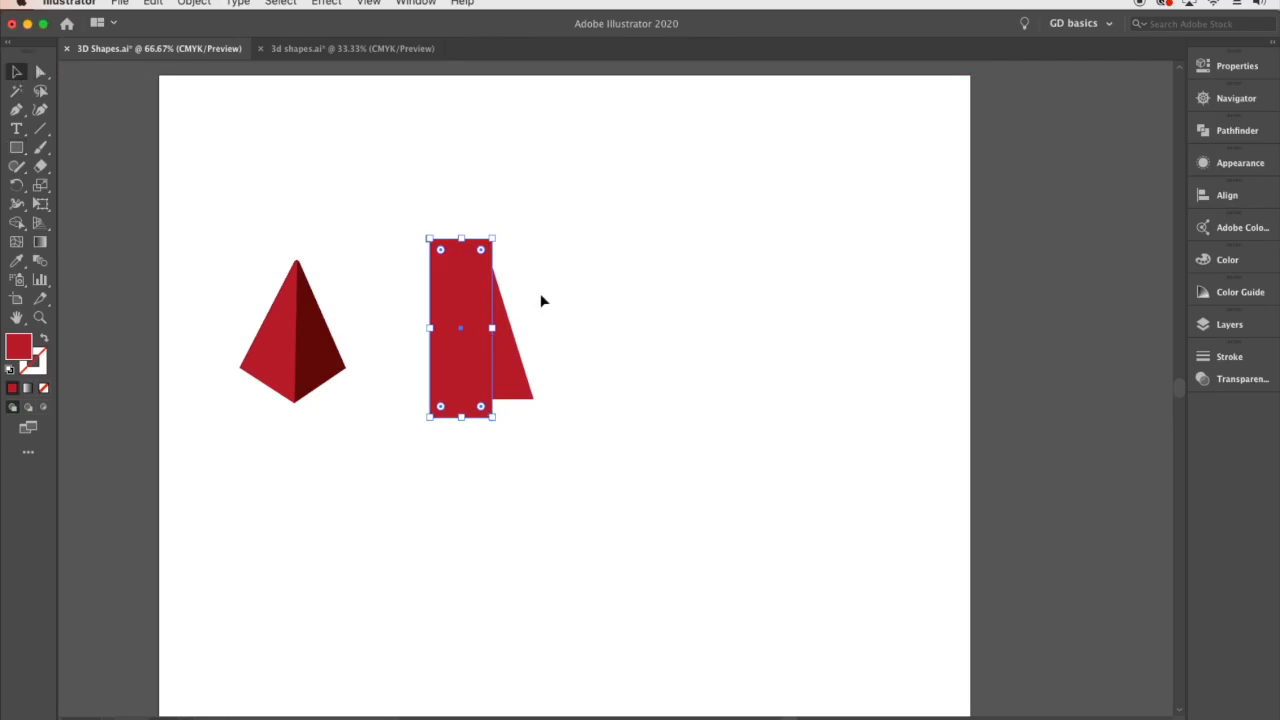
Subtract the rectangle from the triangle with Minus Front, leaving only the right half.
left_click_drag(566, 353, 455, 344)
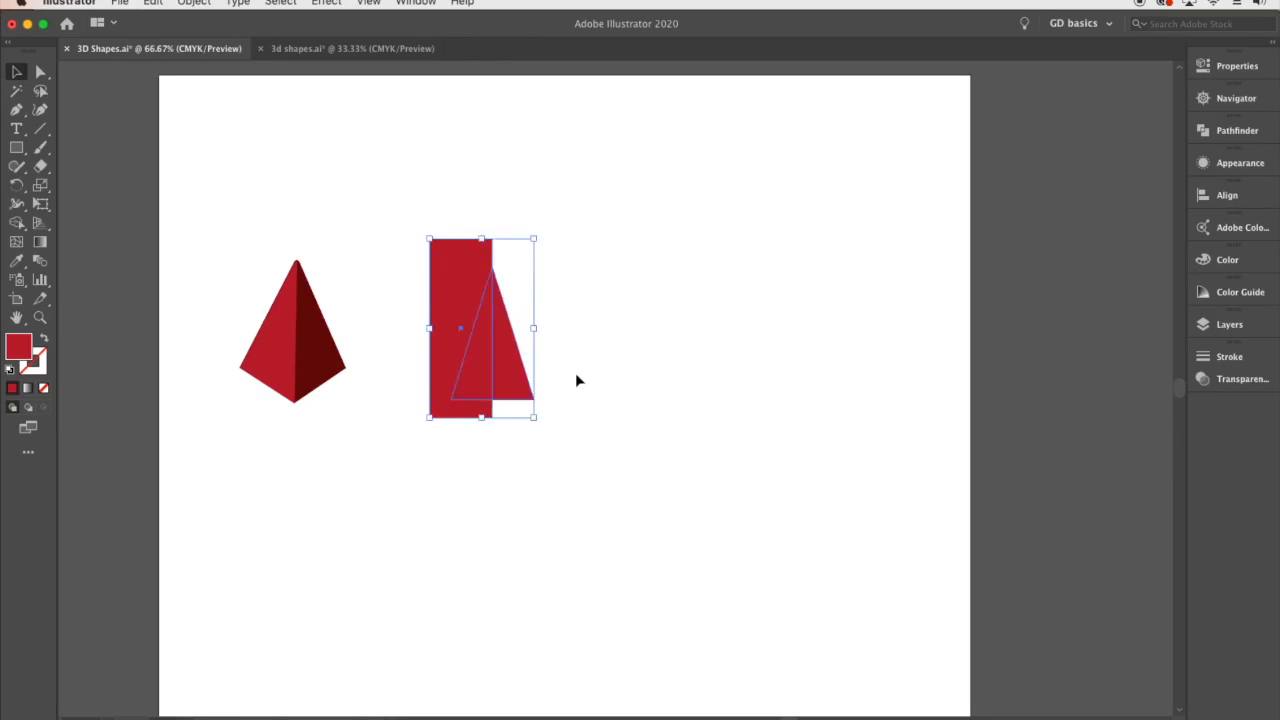
left_click(1210, 66)
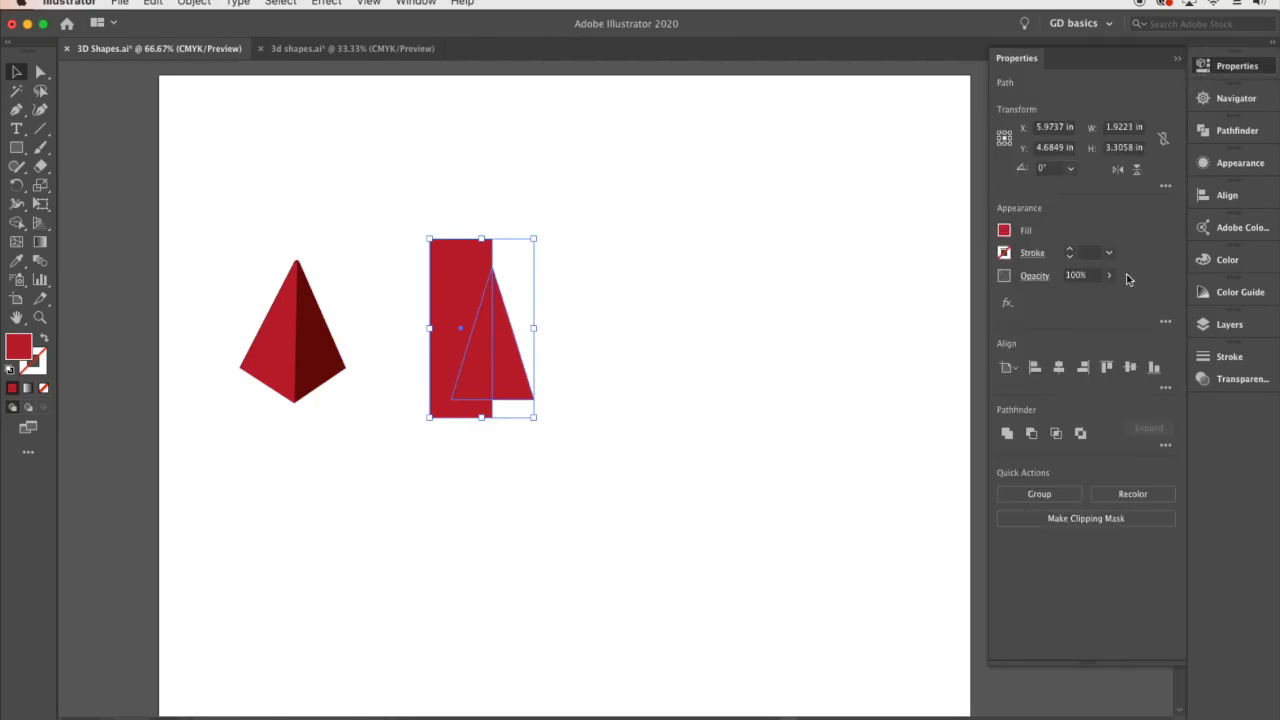
left_click(1030, 433)
left_click(664, 311)
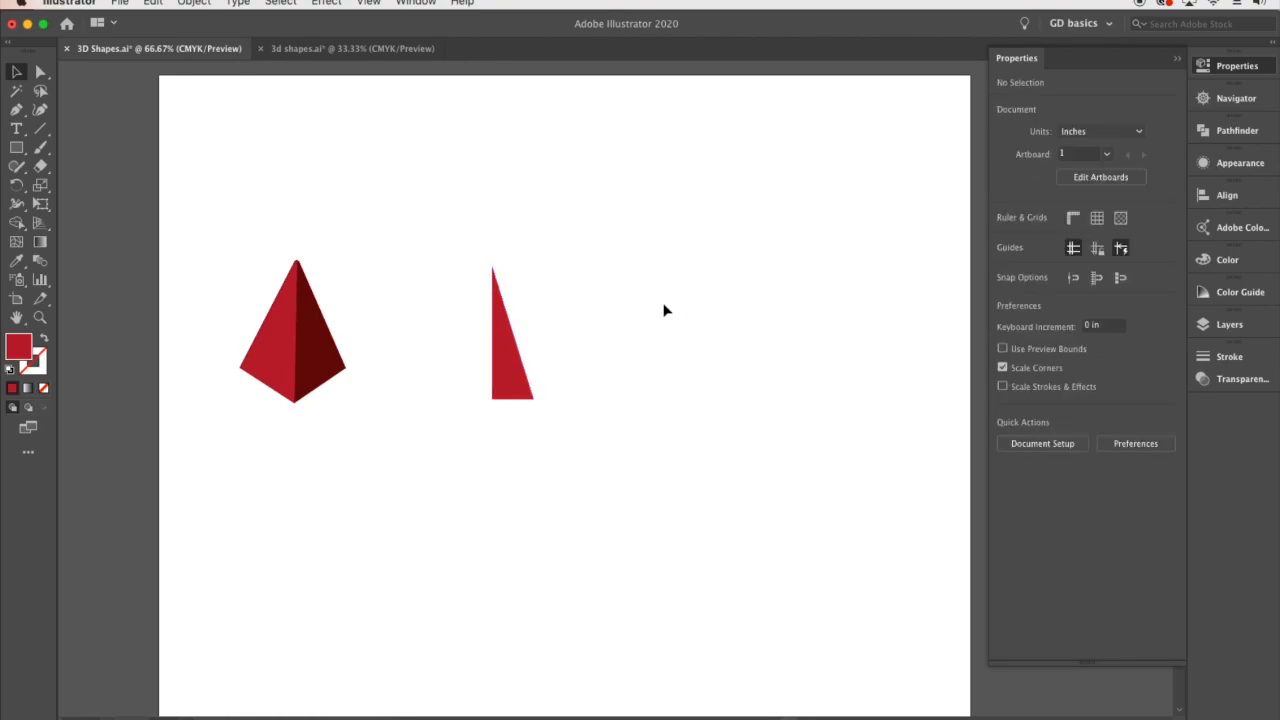
Apply the 3D Revolve effect to the half triangle to form a cone.
left_click(518, 353)
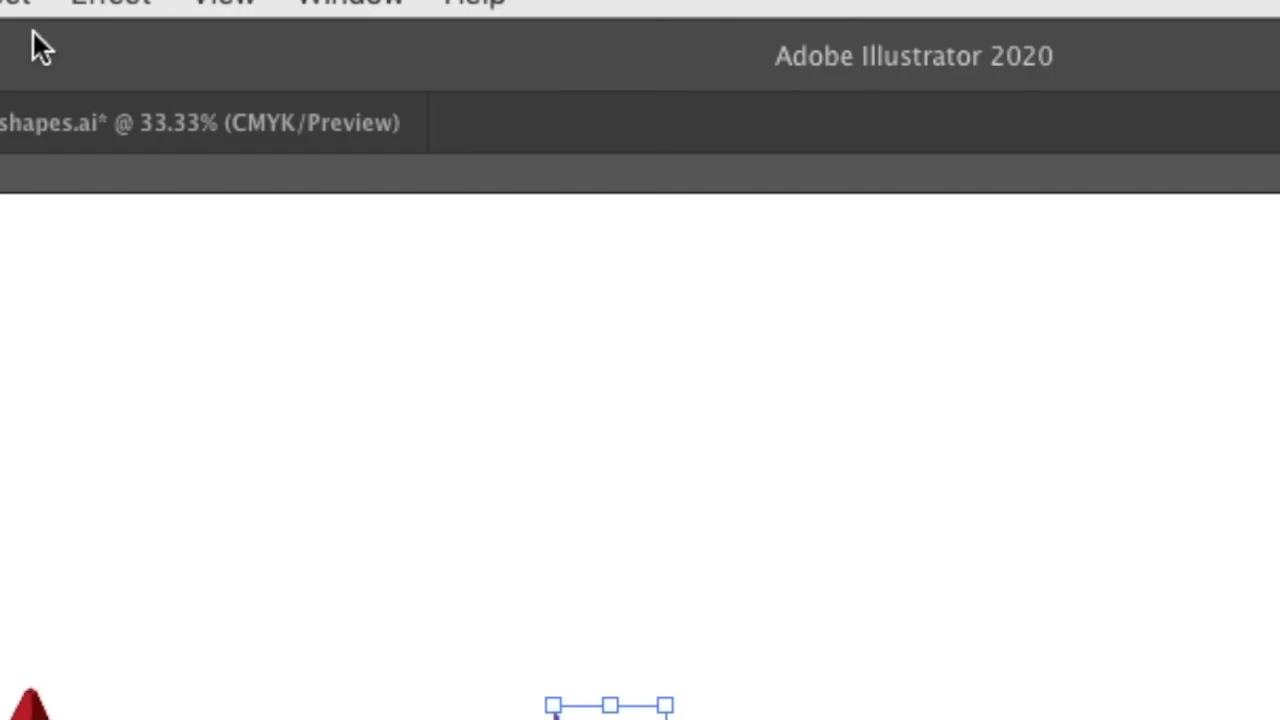
left_click(318, 5)
mouse_move(186, 248)
left_click(830, 296)
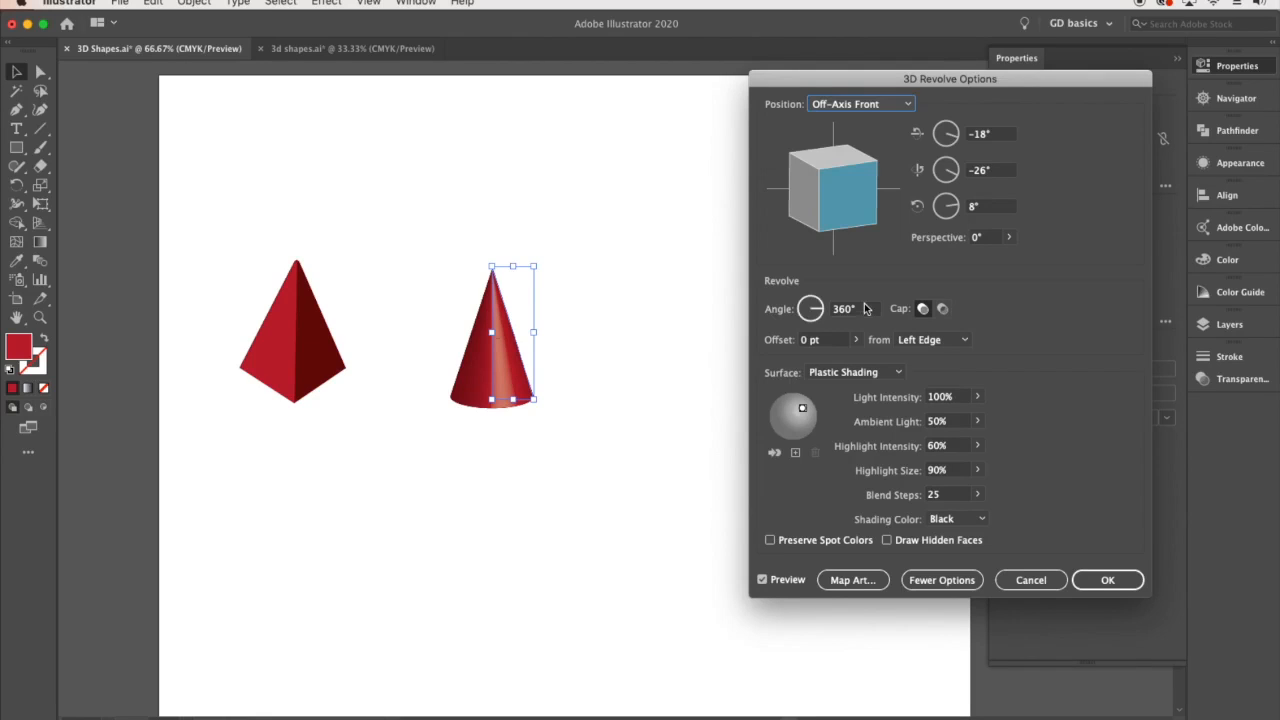
Try revolving the half triangle from its right edge, then restore the left edge with a 0 pt offset.
left_click(857, 341)
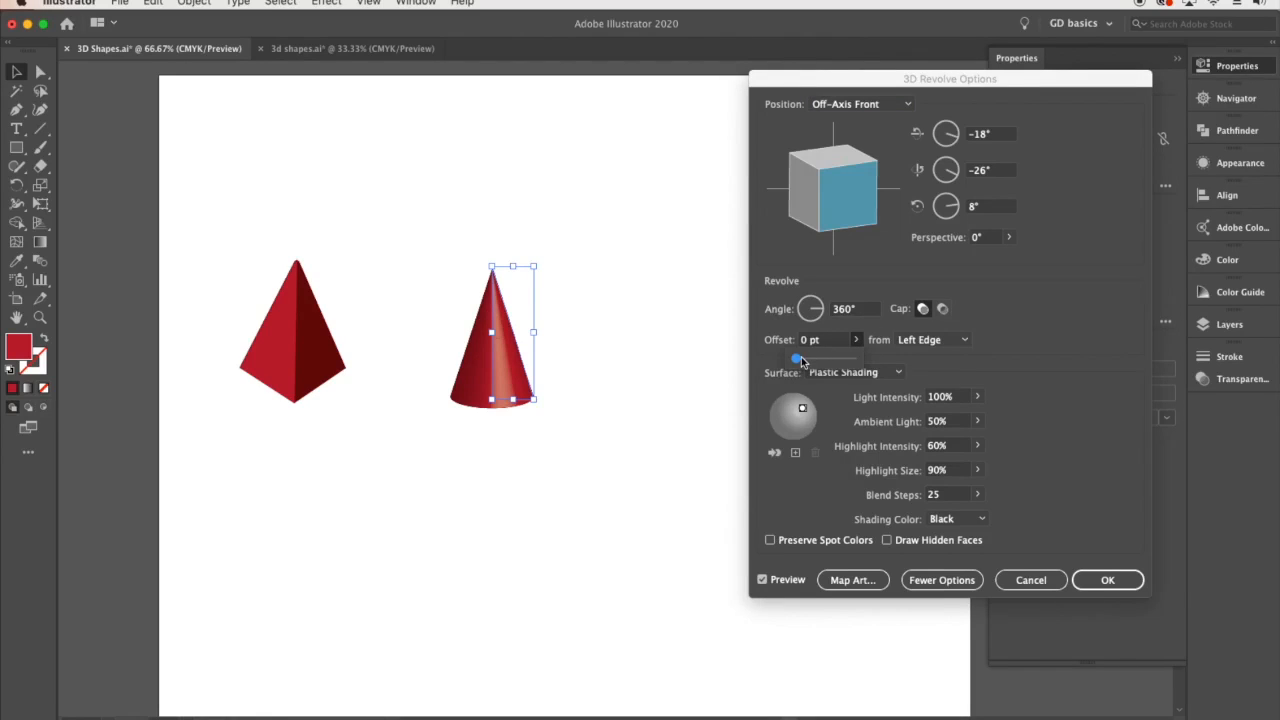
mouse_move(799, 358)
left_mouse_down()
mouse_move(824, 360)
mouse_move(795, 356)
left_mouse_up()
left_click(935, 340)
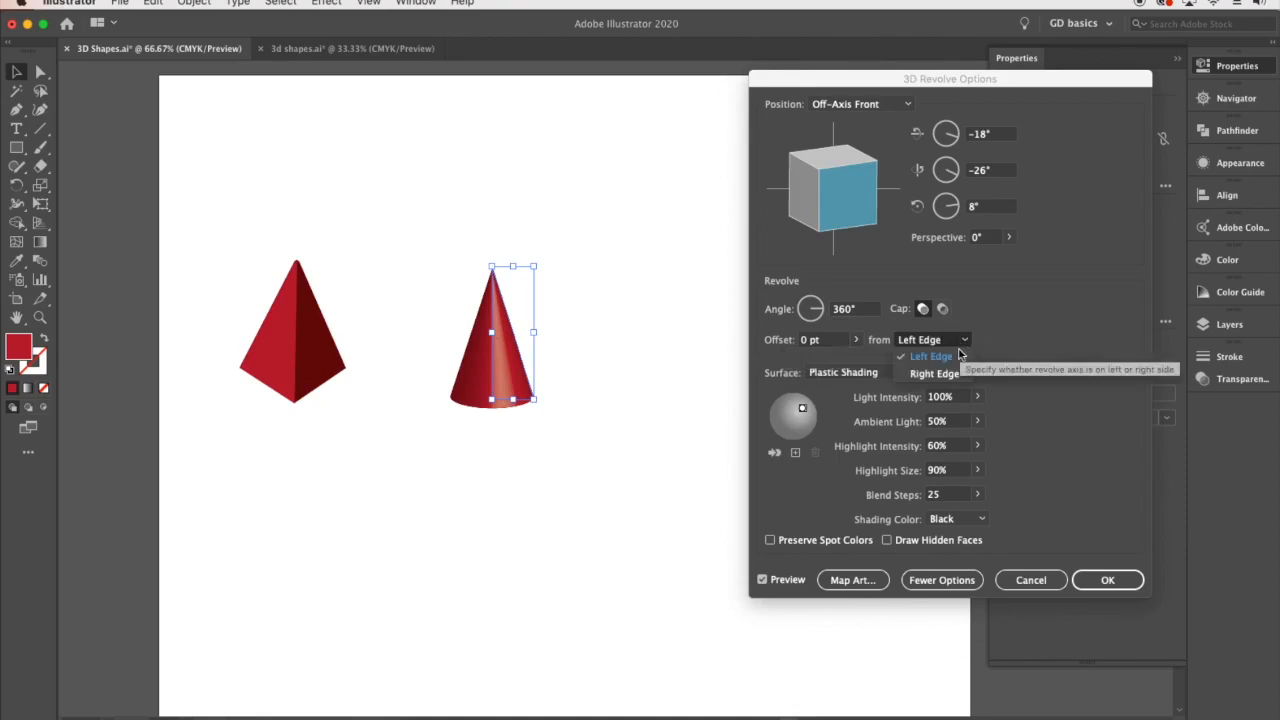
left_click(935, 373)
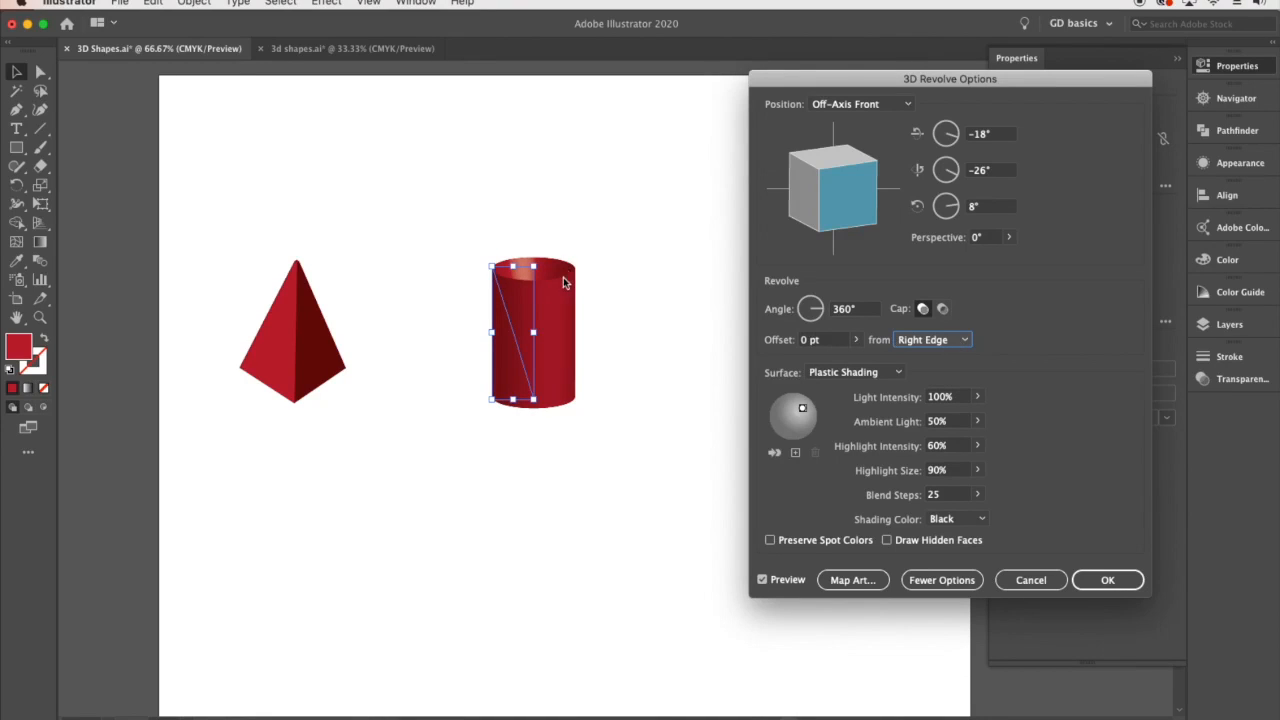
left_click(930, 341)
left_click(924, 357)
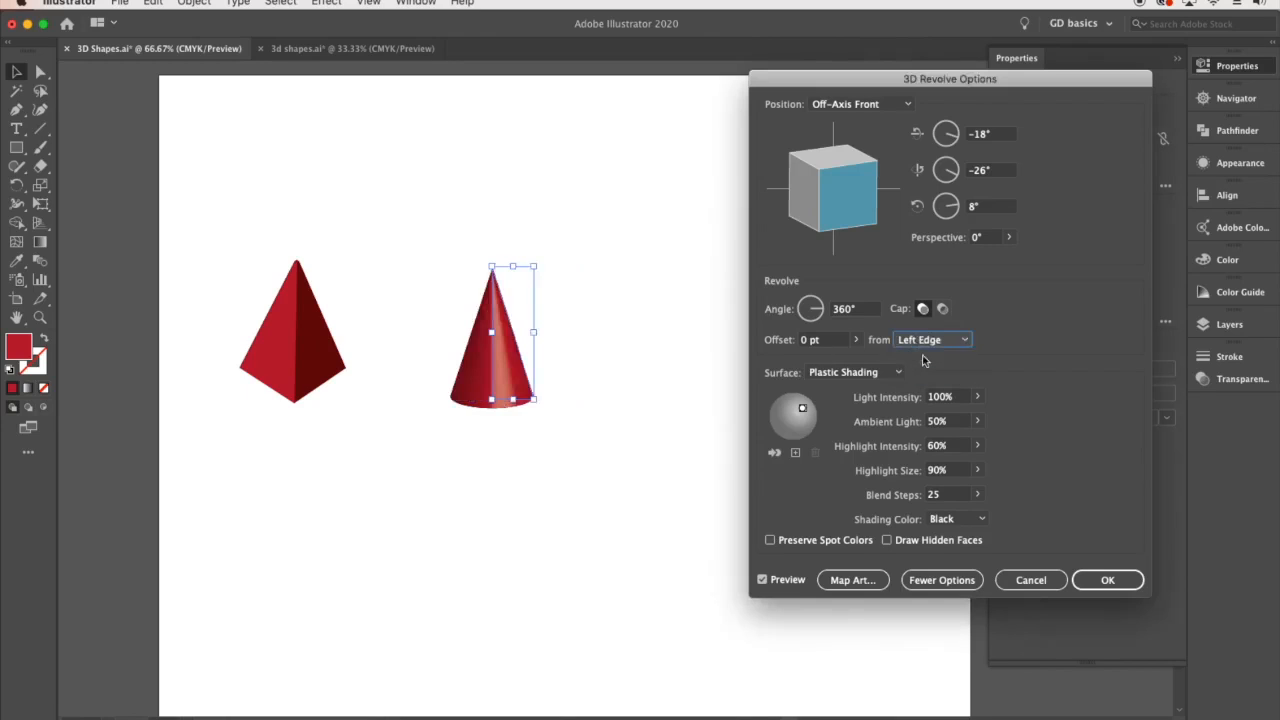
Set the cone's surface to Diffuse Shading and move the light source to the upper left of the sphere.
left_click_drag(800, 407, 785, 412)
left_click(835, 372)
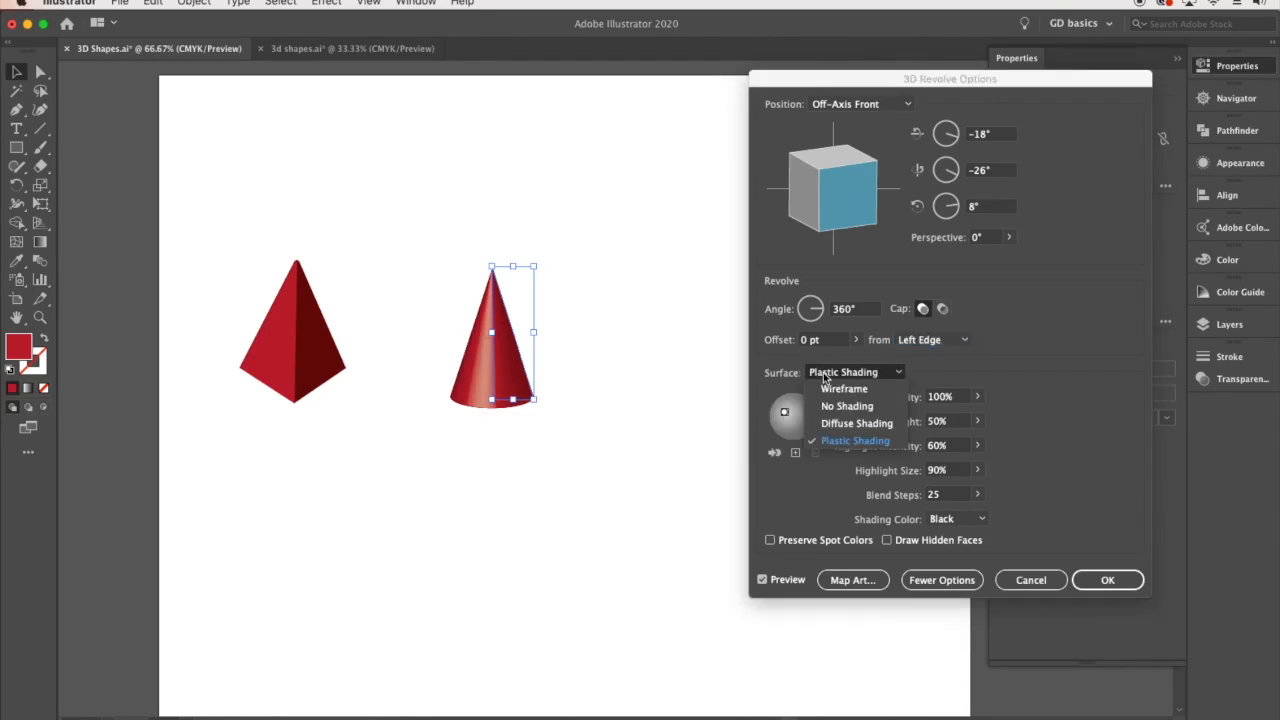
left_click(840, 424)
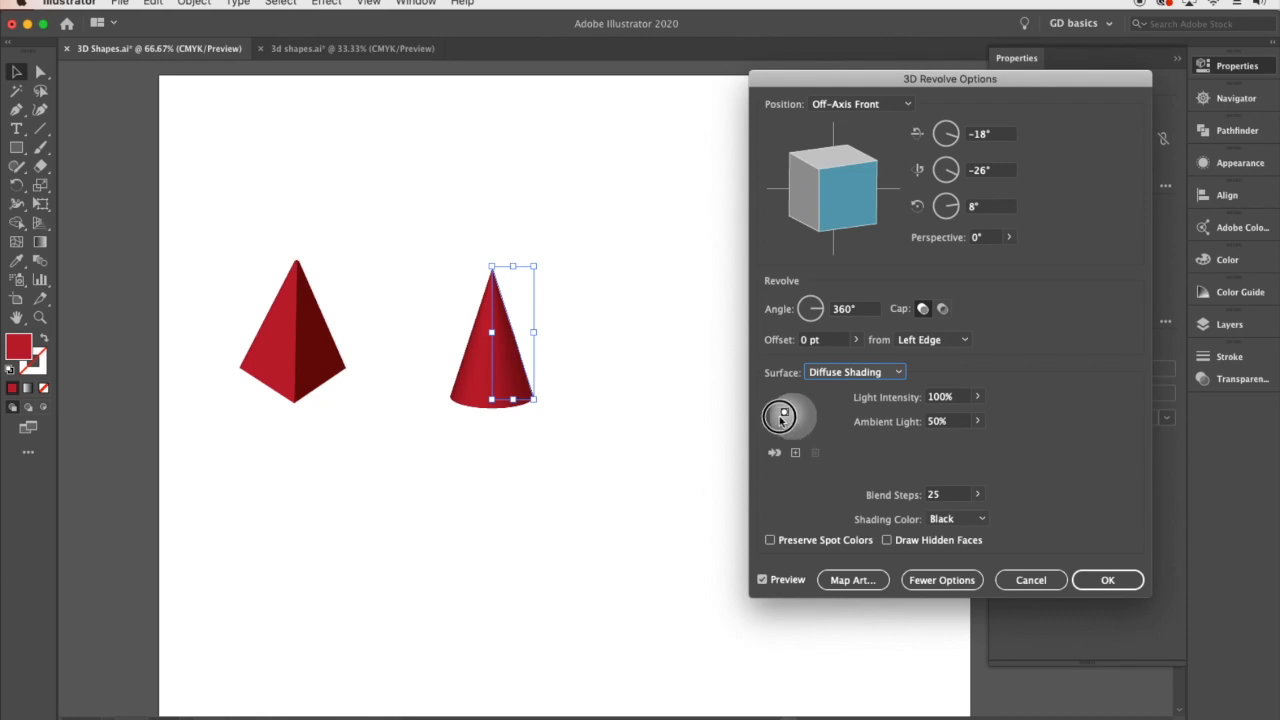
left_click_drag(785, 413, 774, 408)
Lower the cone's ambient light to 40%.
left_click(977, 397)
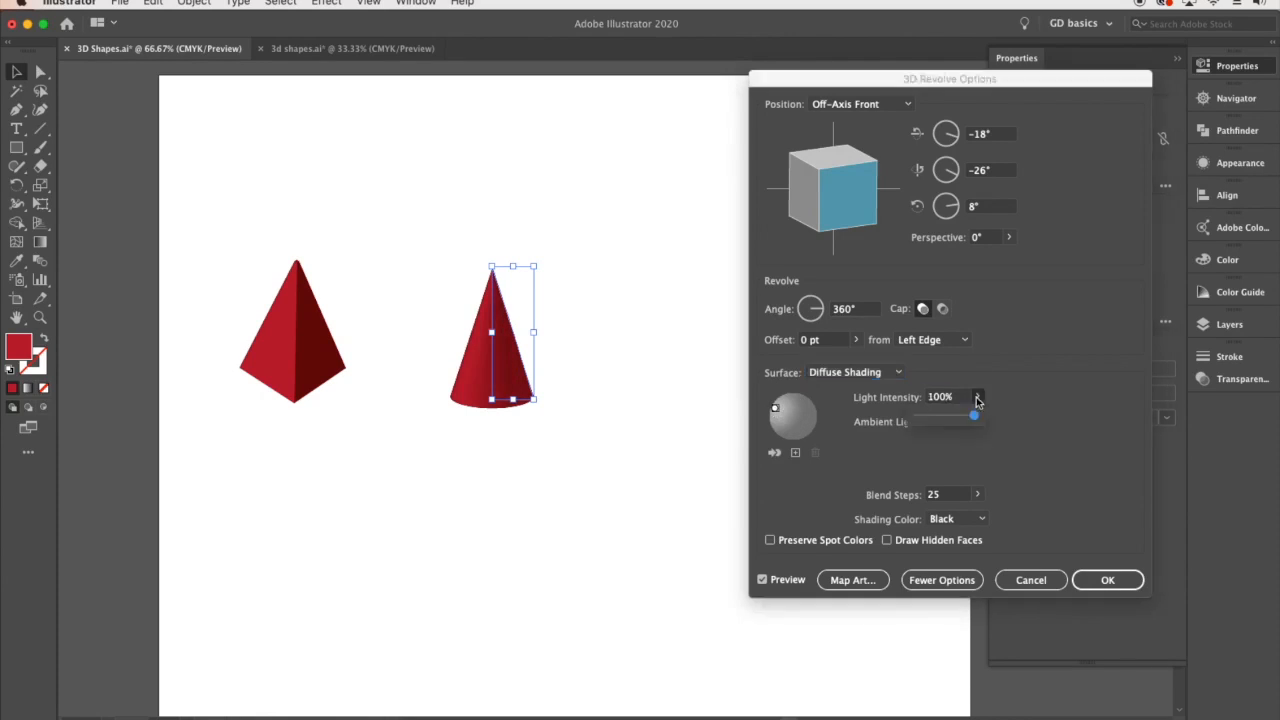
left_click(1002, 404)
left_click(979, 420)
left_click_drag(946, 439, 940, 439)
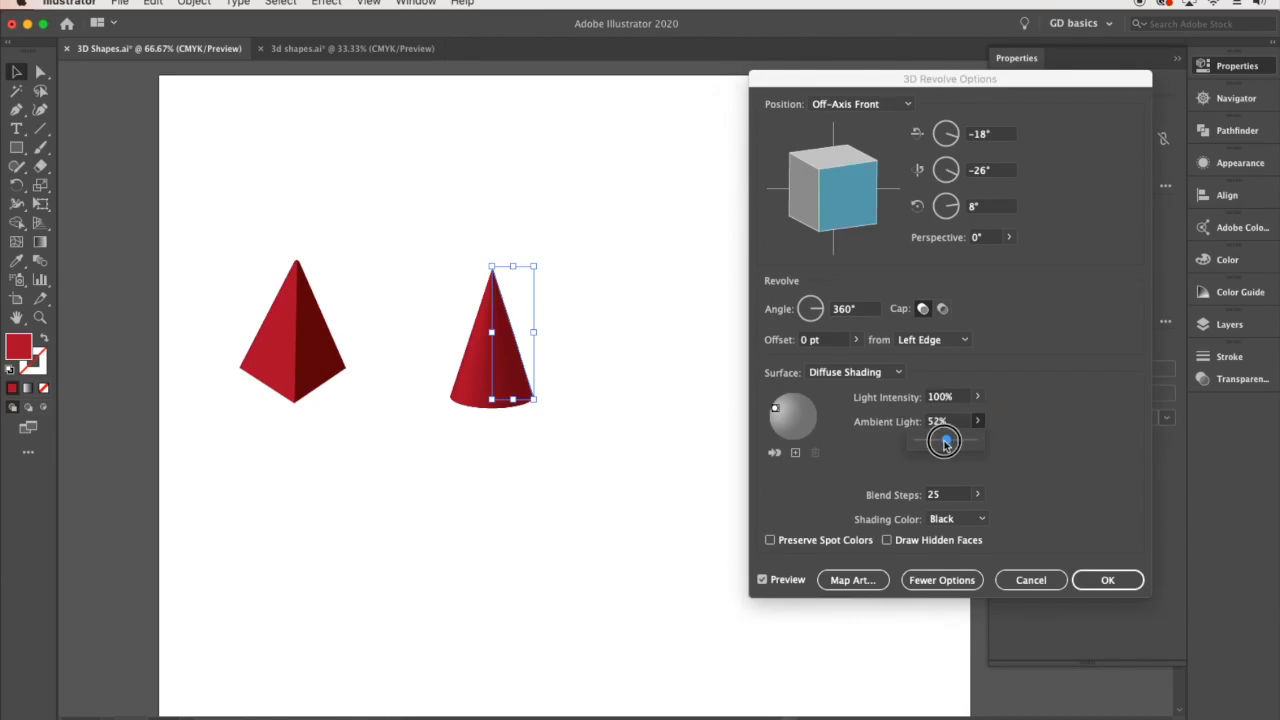
Try the Front position and a tilted custom rotation, return the cone to Off-Axis Front and apply the revolve settings.
left_click(860, 104)
left_click(851, 144)
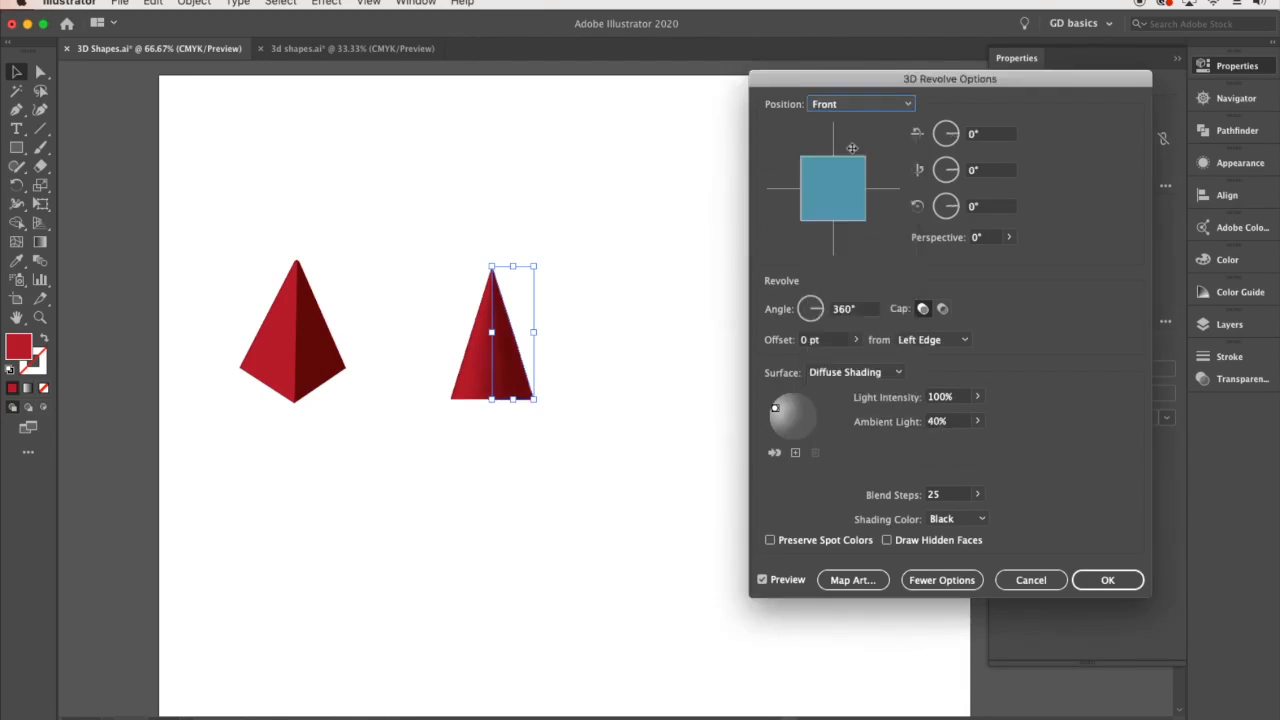
left_click_drag(833, 169, 832, 187)
left_click(860, 104)
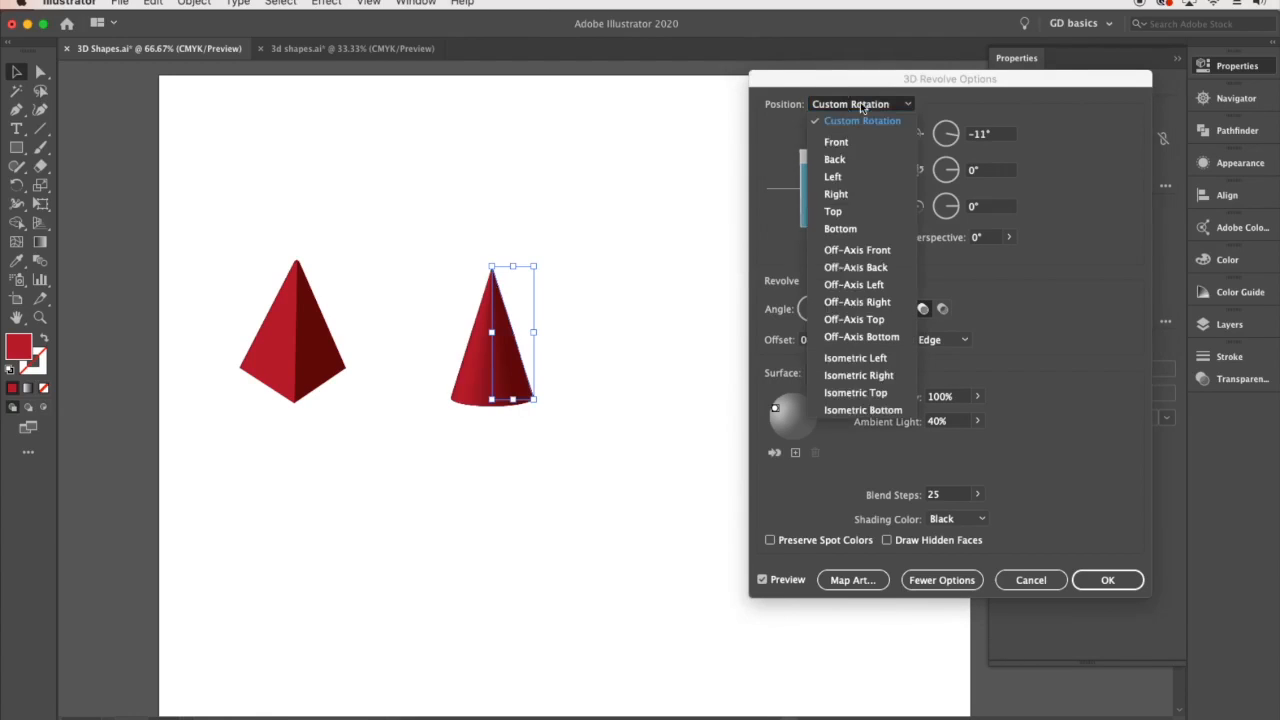
left_click(878, 252)
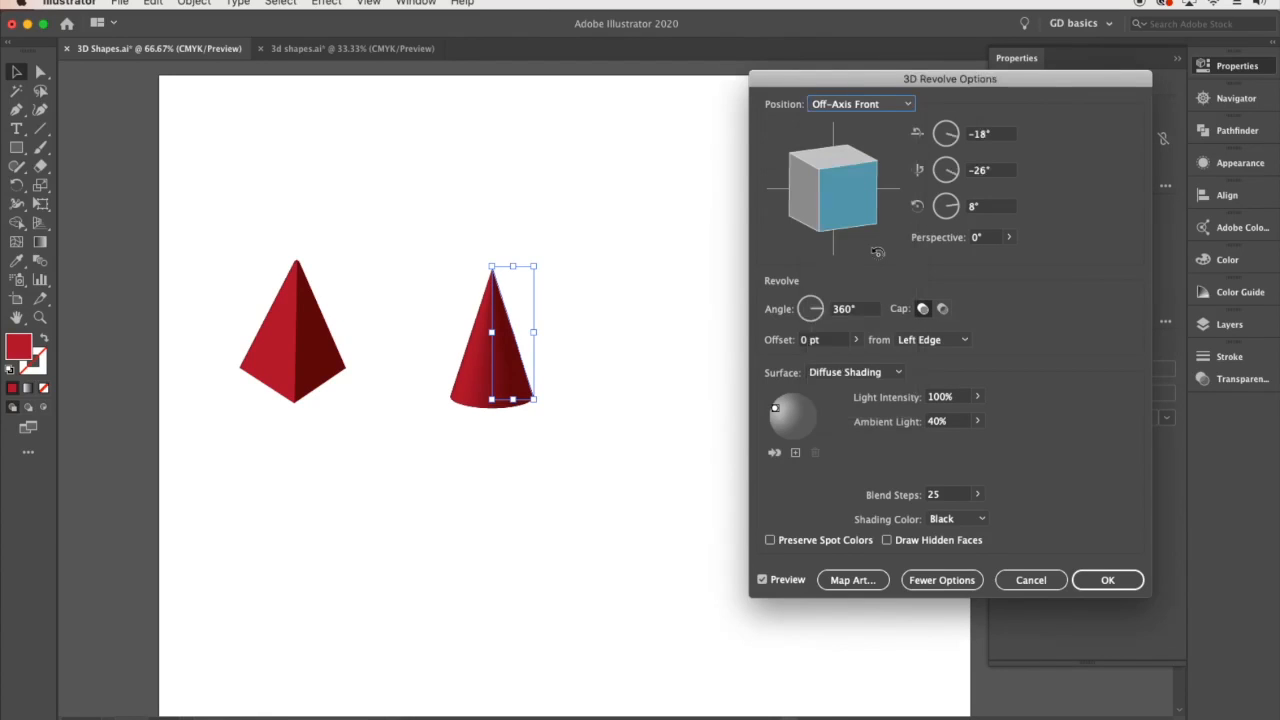
left_click(1100, 580)
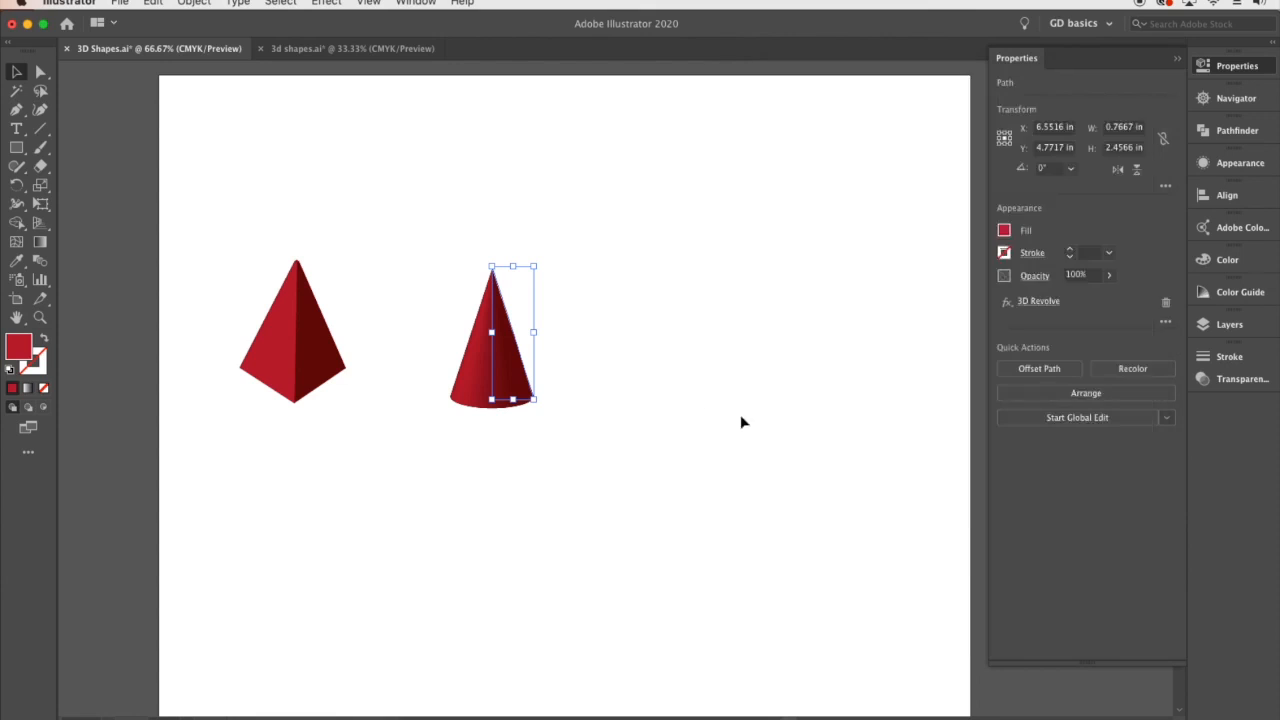